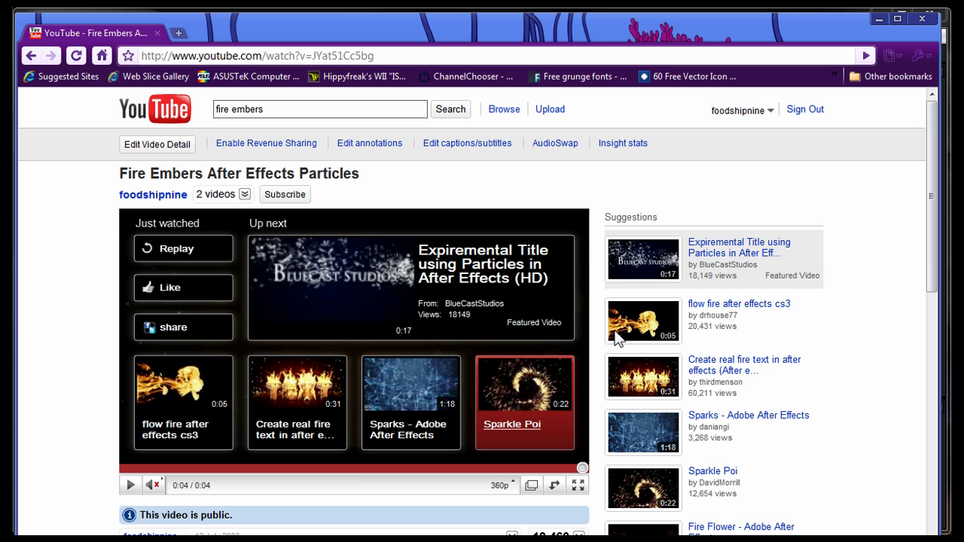
Step: Play the finished Fire Embers particles video on YouTube, then replay it
click(130, 485)
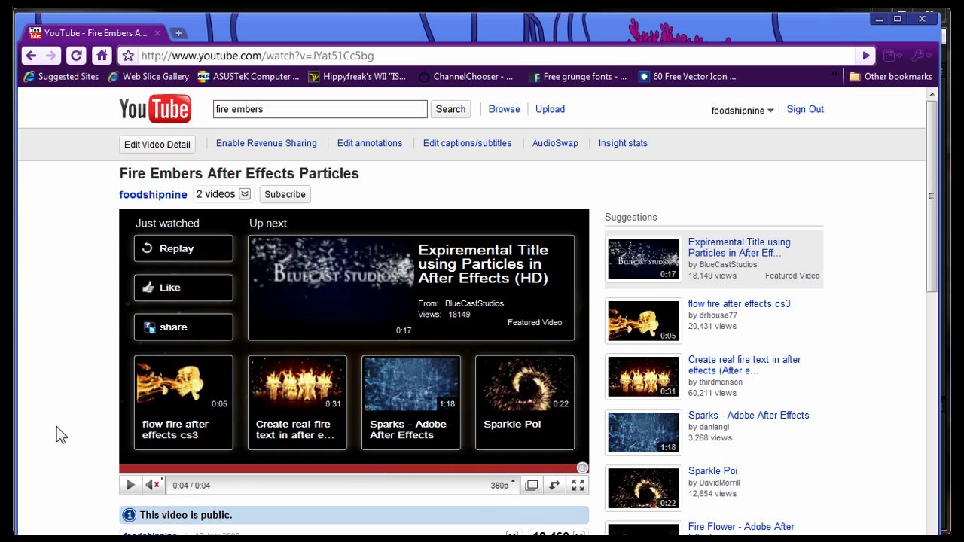
click(130, 485)
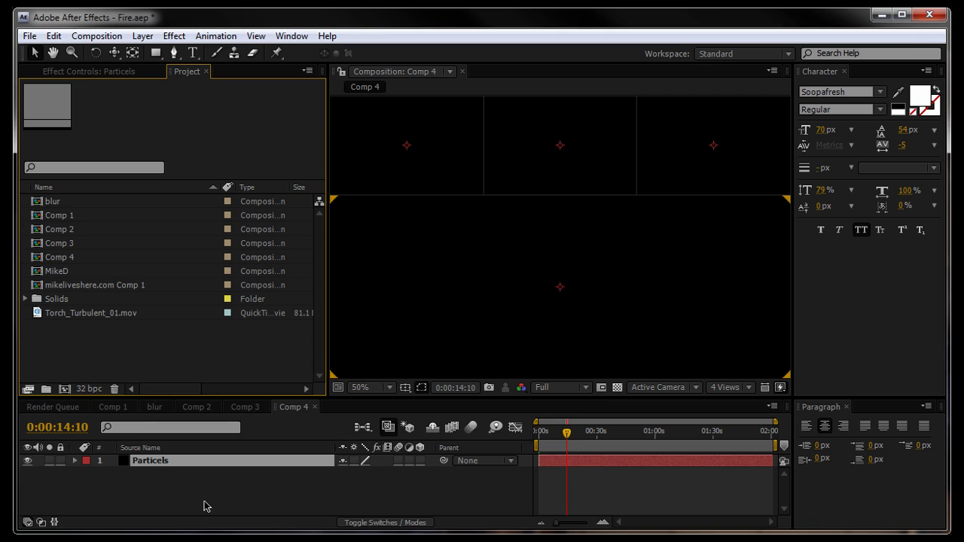
Step: Select the Particels layer, deselect it, then open and dismiss the project context menu twice
click(155, 484)
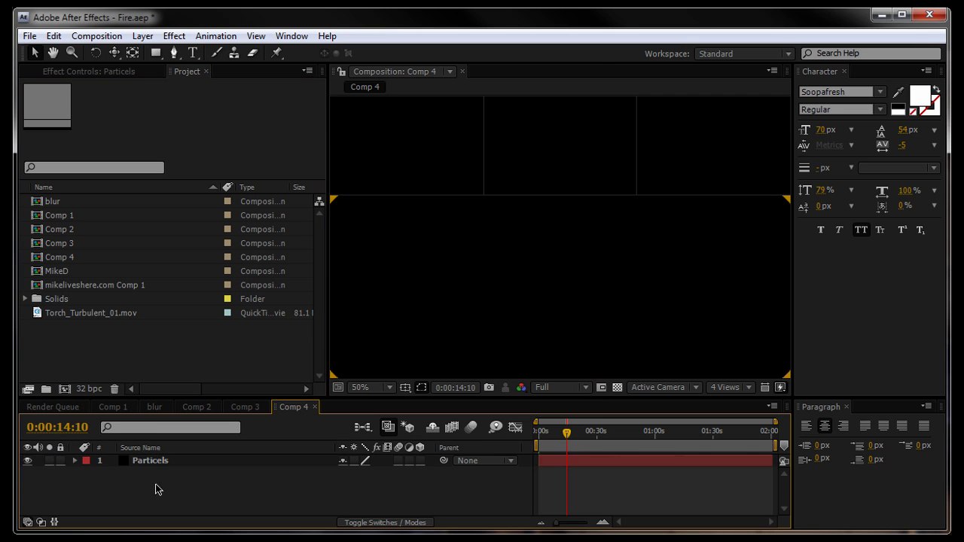
click(151, 465)
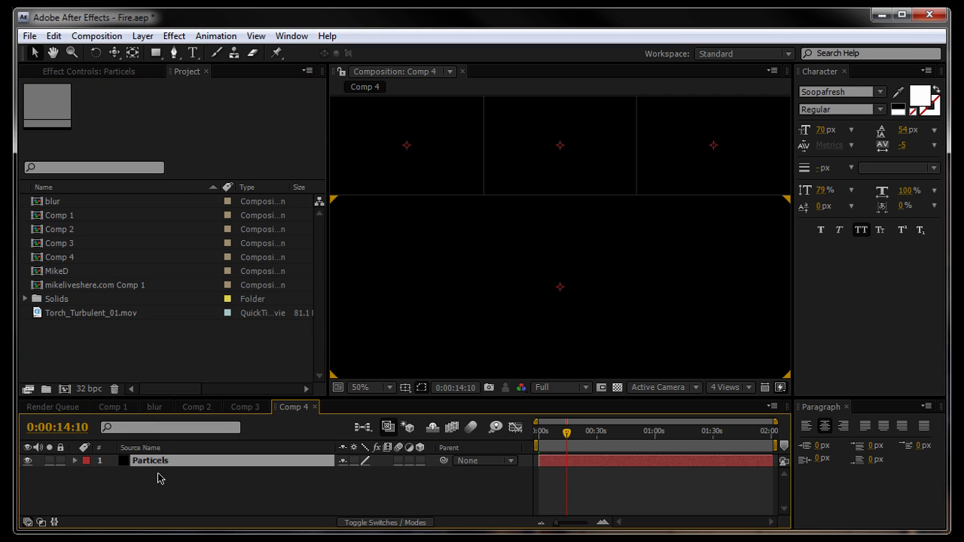
click(159, 499)
click(133, 343)
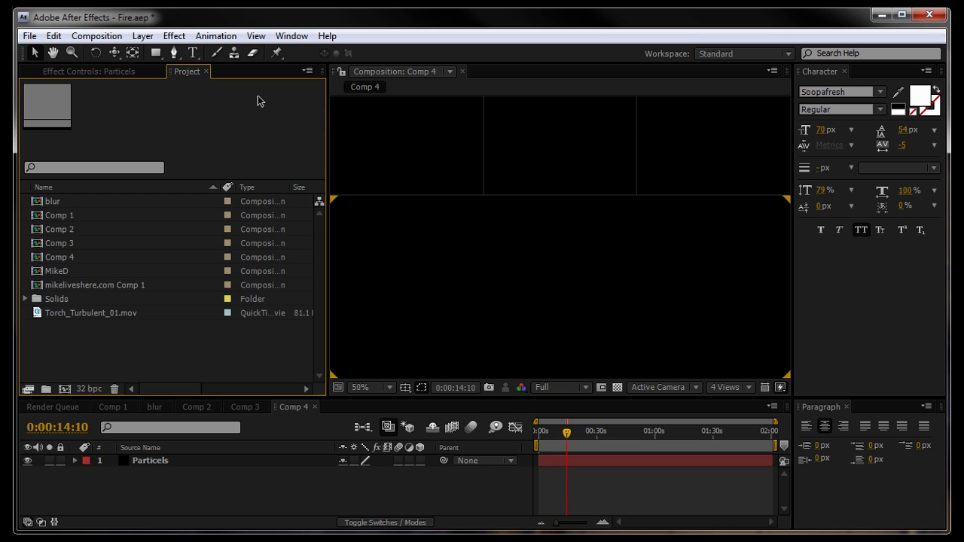
right_click(148, 348)
click(128, 357)
right_click(179, 347)
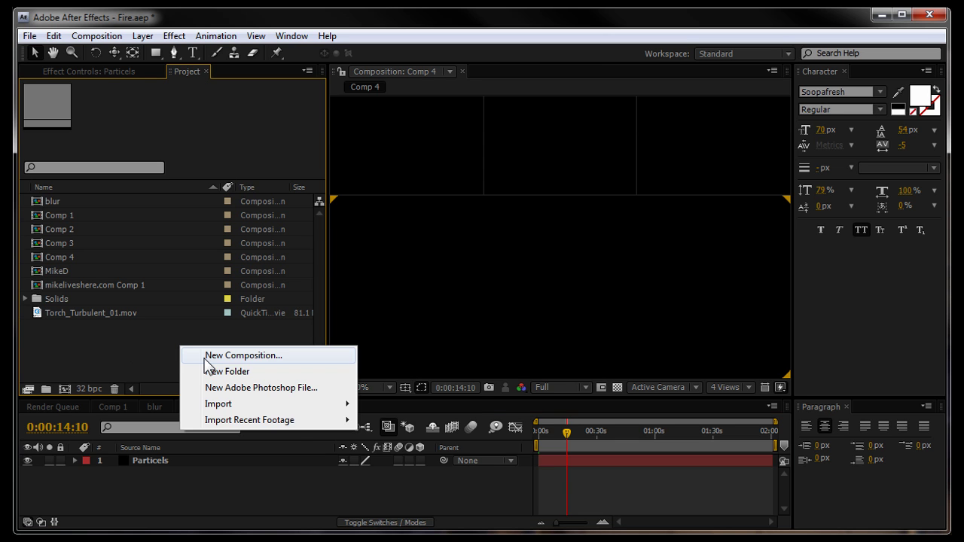
click(143, 354)
Step: Reselect the Particels layer in Comp 4 and delete it
click(208, 461)
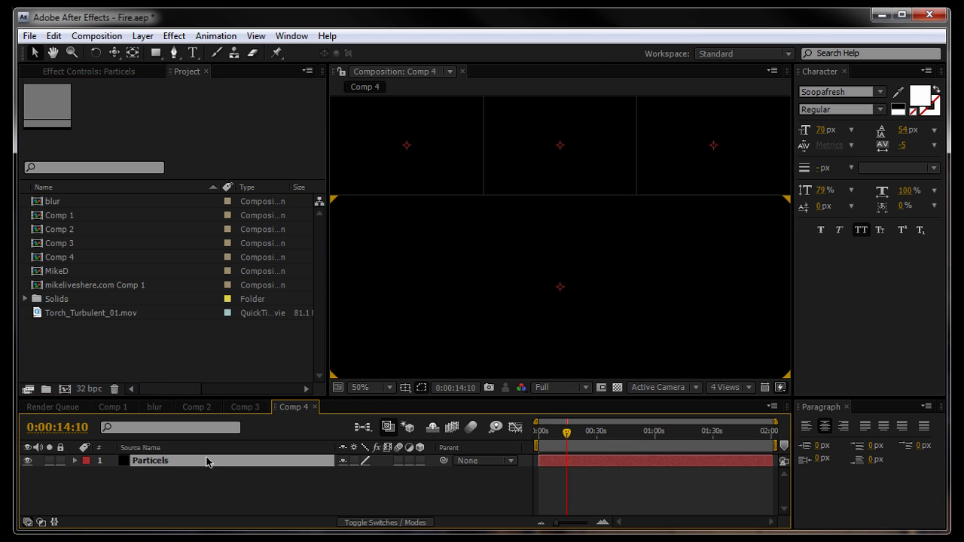
scroll(464, 344, down, 2)
scroll(464, 344, up, 2)
click(164, 355)
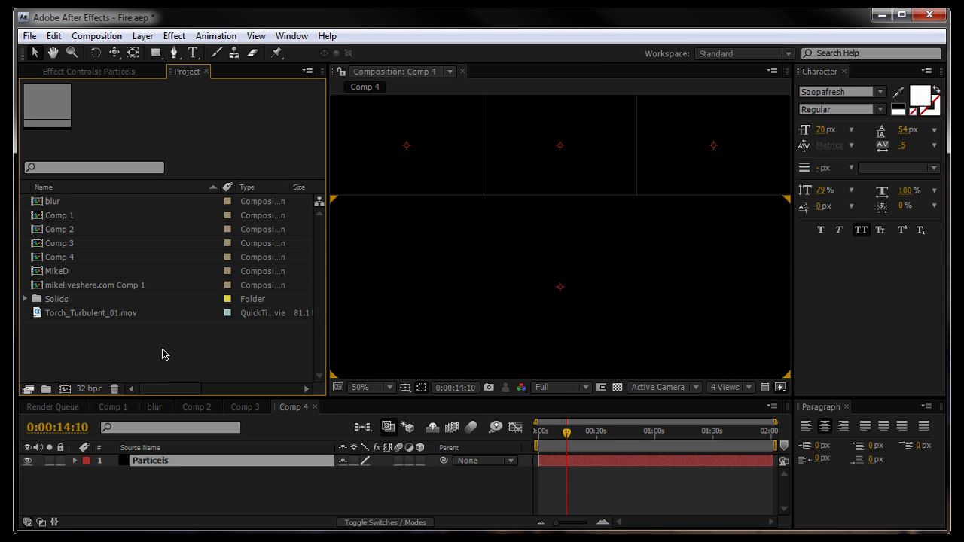
click(144, 493)
click(148, 462)
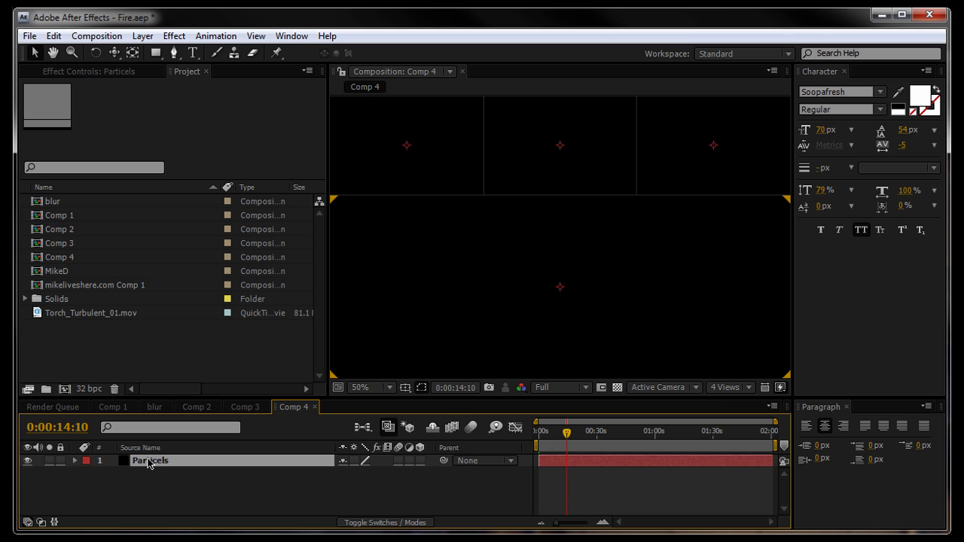
key(Delete)
Step: Add a 1280×720 black solid (Black Solid 5) to Comp 4 and apply Trapcode Particular
right_click(148, 463)
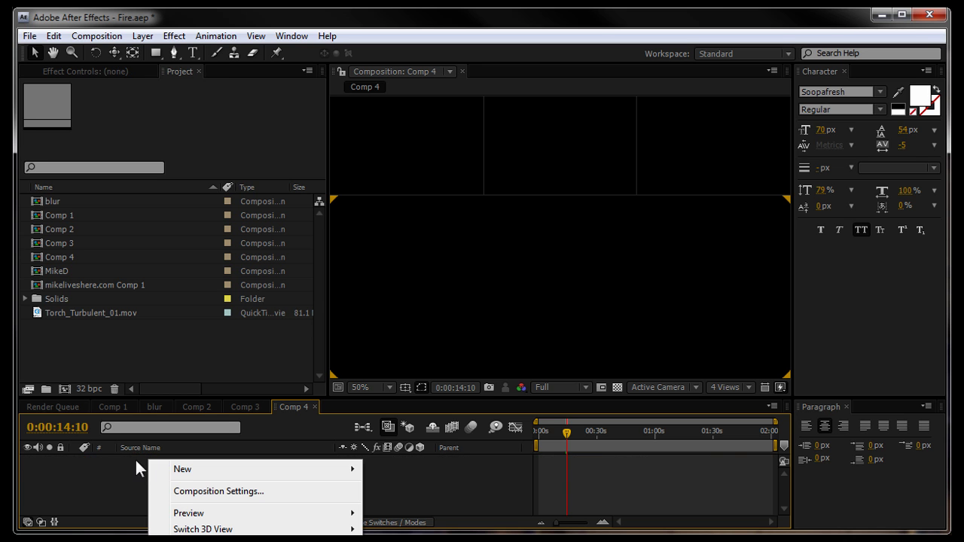
mouse_move(195, 470)
click(394, 508)
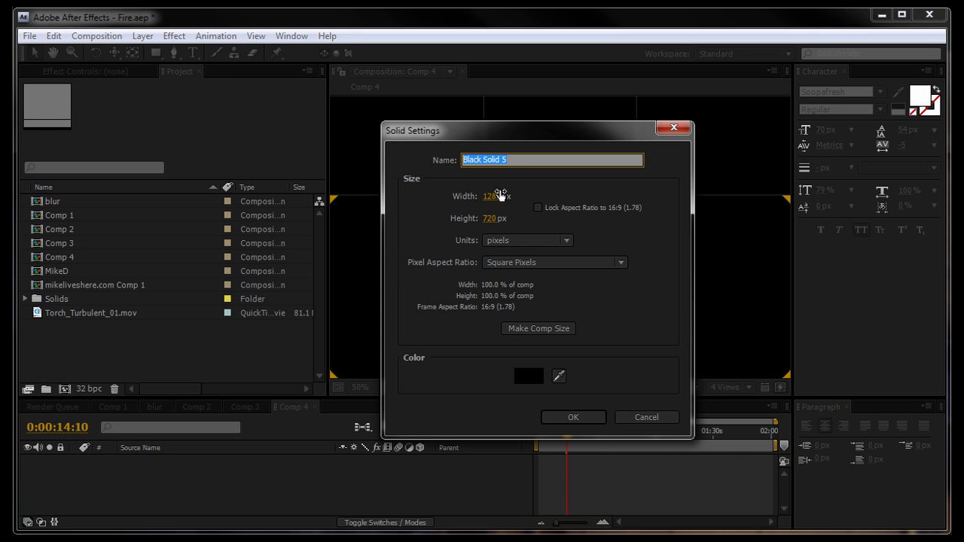
click(588, 416)
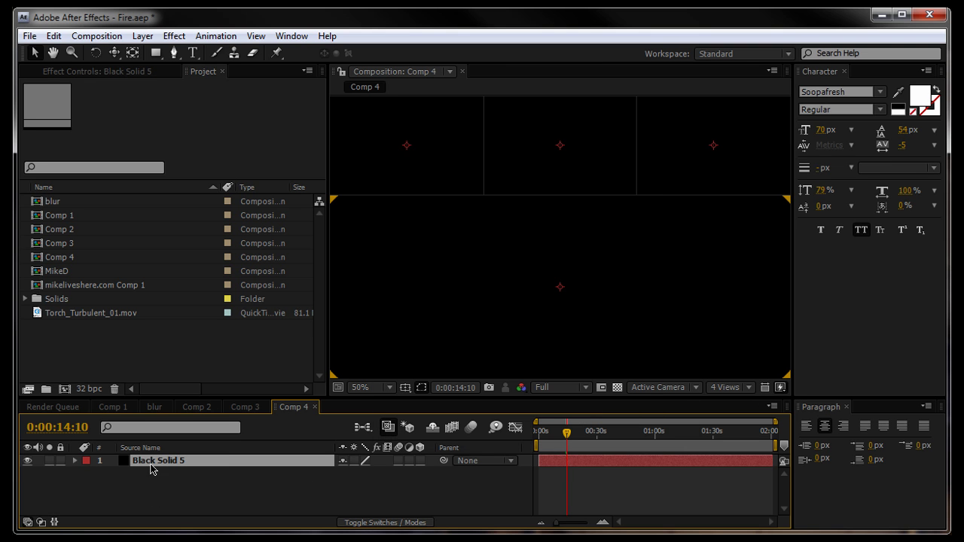
click(174, 36)
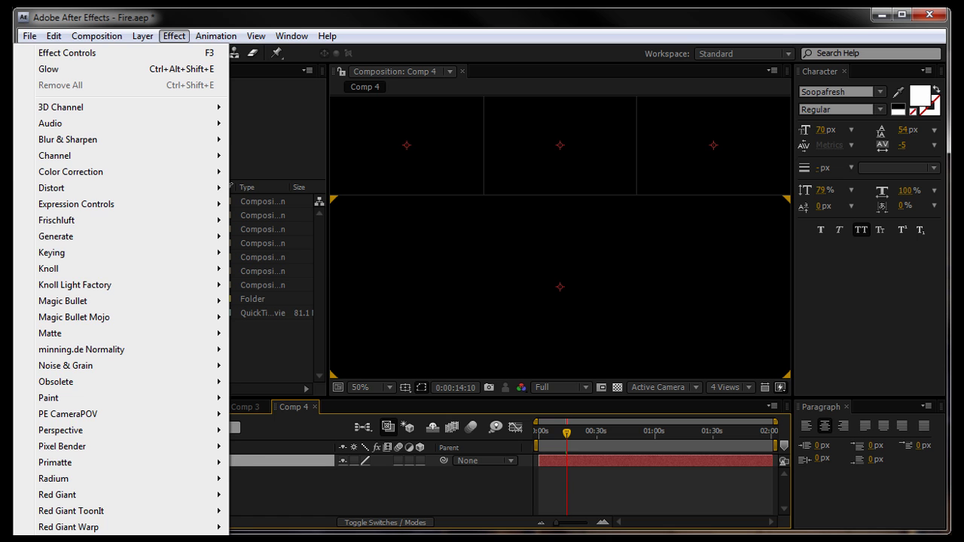
click(248, 377)
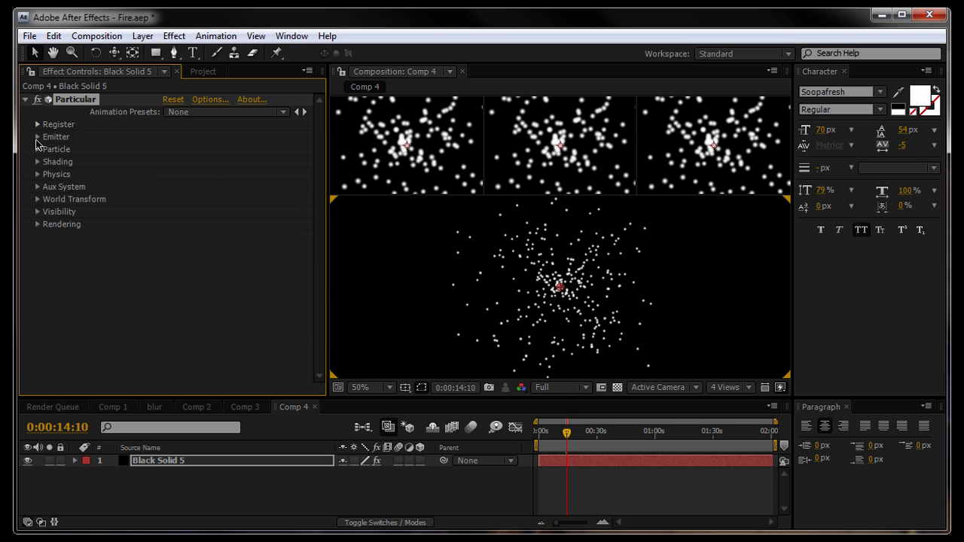
Step: At frame 0, set Particular's Emitter Particles/sec to 30000 and preview the emission
drag(559, 426, 538, 430)
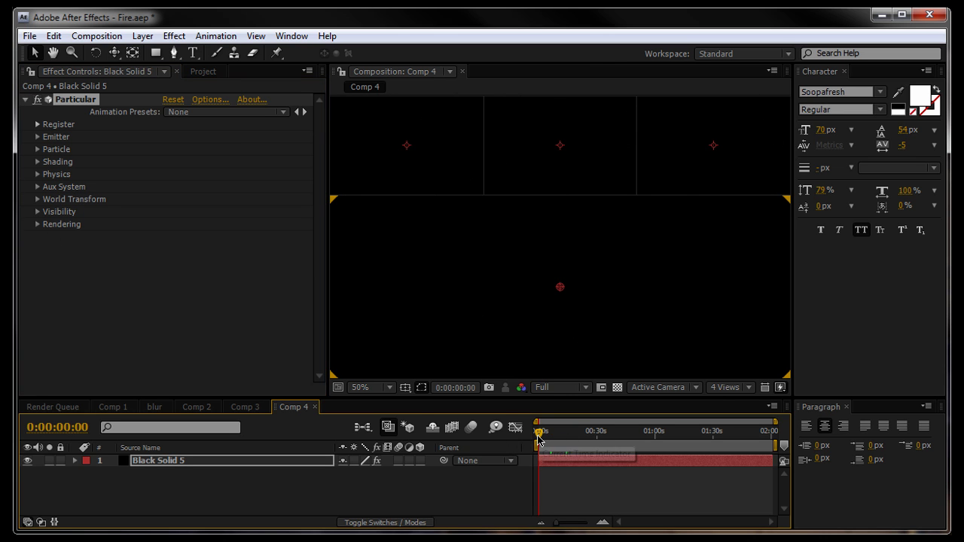
click(38, 137)
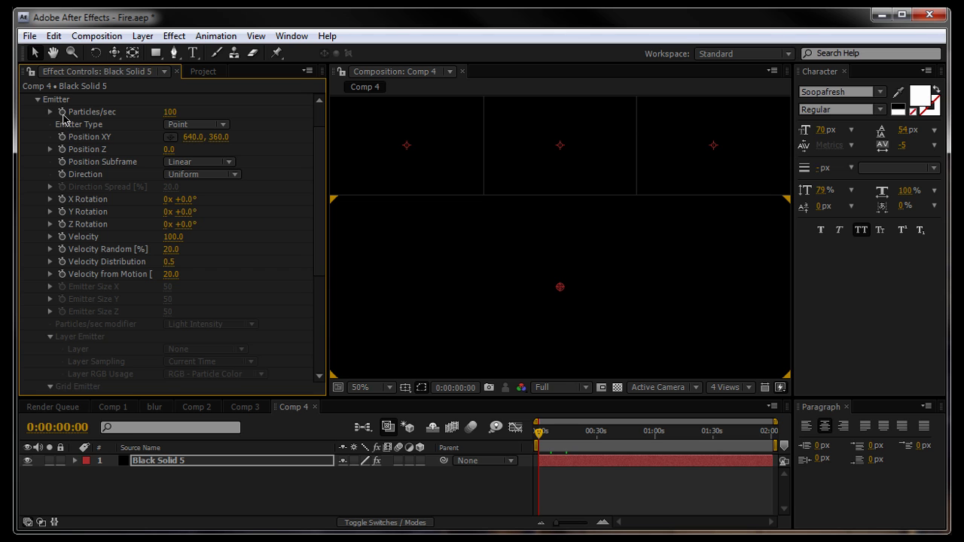
click(171, 111)
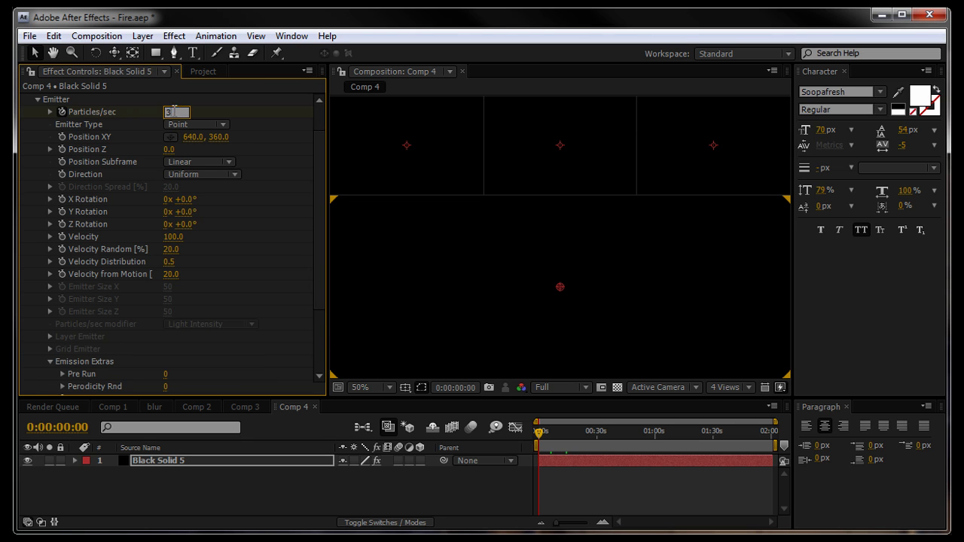
key(Return)
click(603, 522)
click(602, 523)
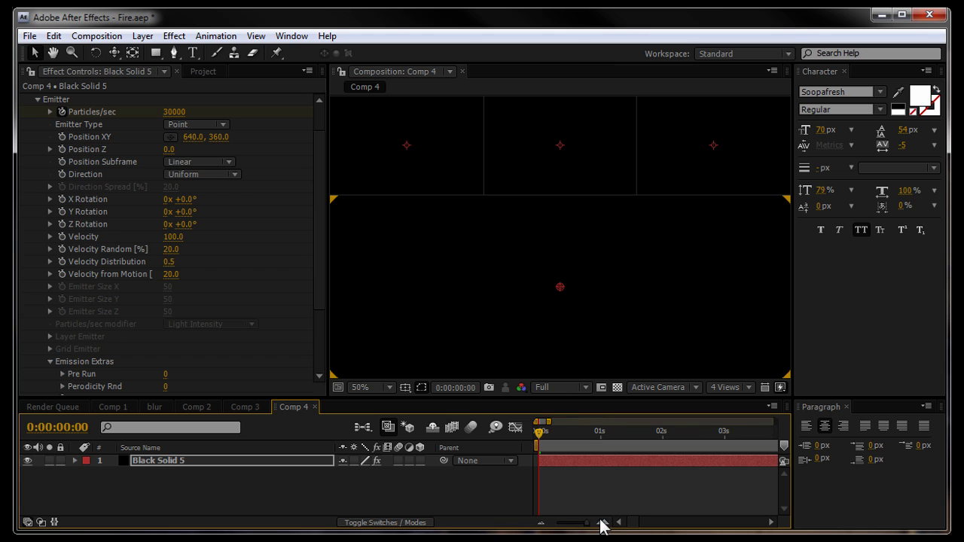
key(space)
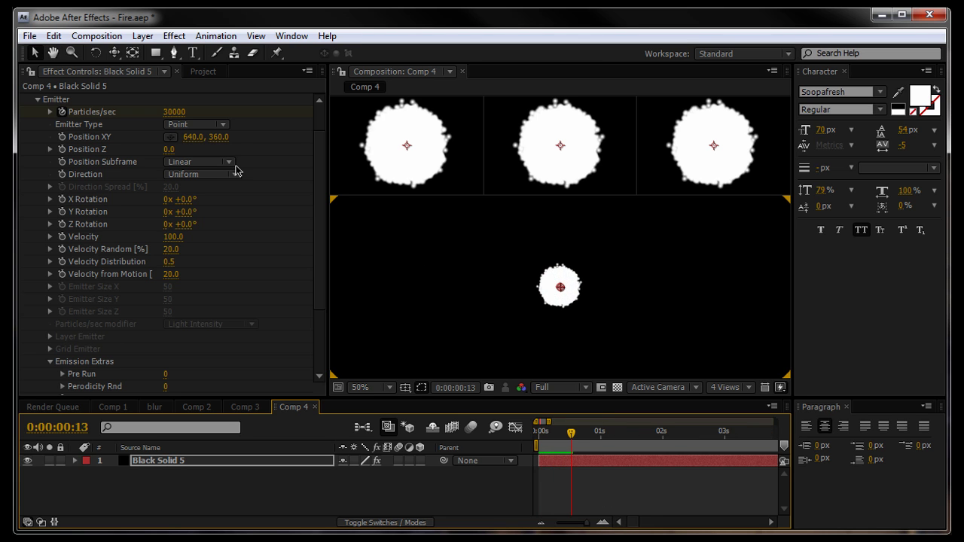
Step: A few frames later, set Particles/sec to 0 and scrub forward to see the burst
click(177, 112)
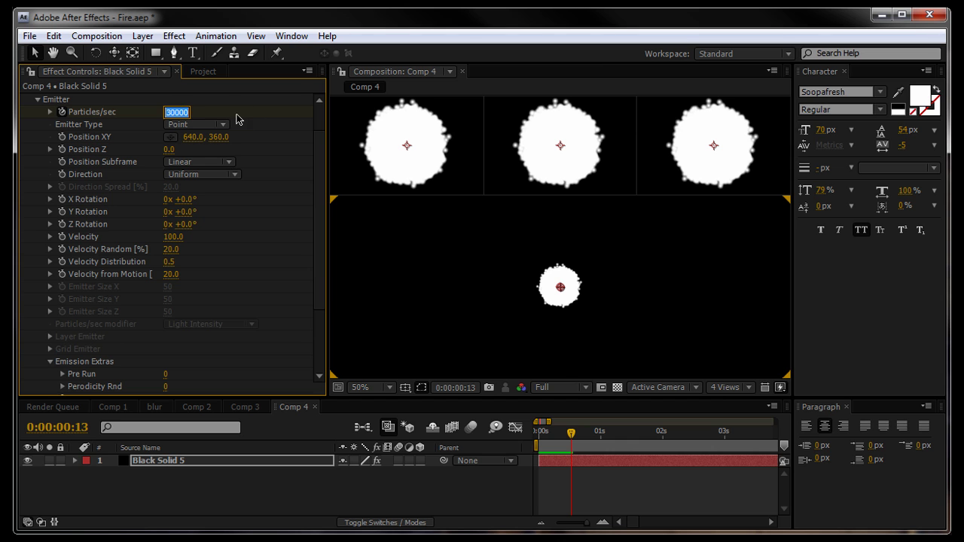
text(0)
key(Return)
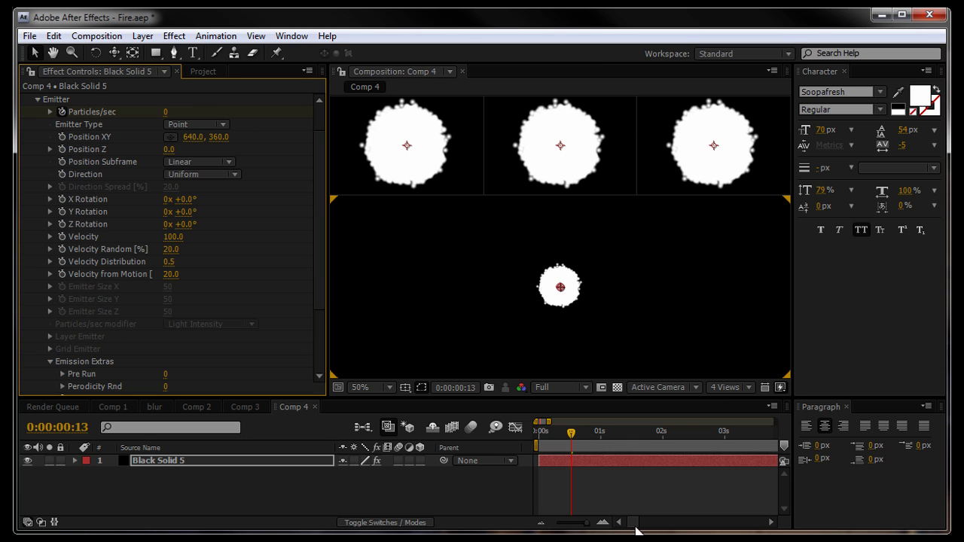
drag(571, 438, 677, 454)
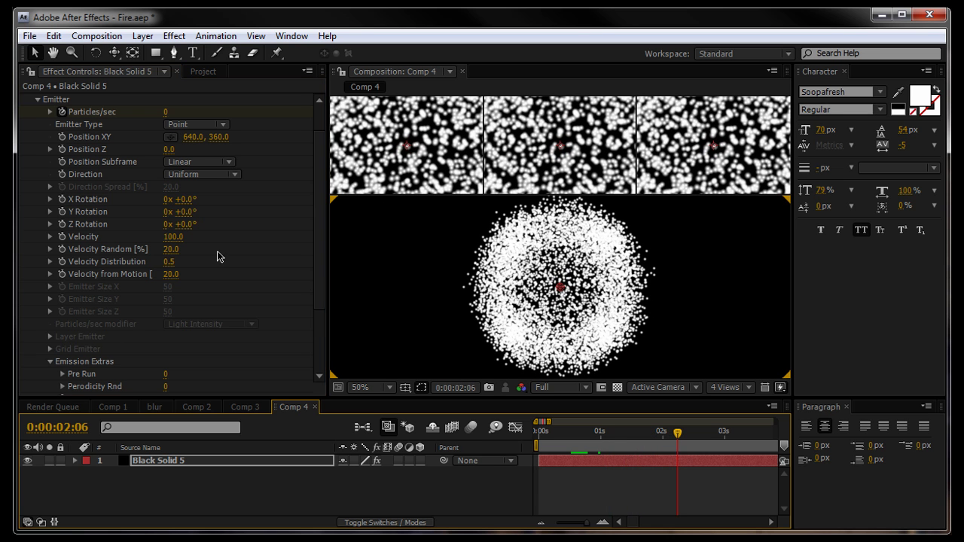
Step: Set emitter Velocity to 150 and Velocity Random to 80%, then preview from frame 0
click(173, 237)
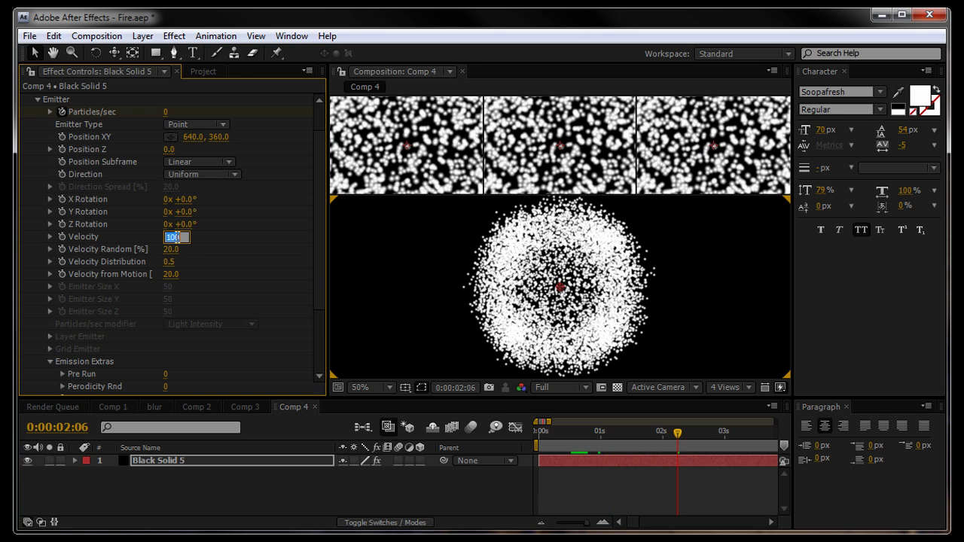
text(150)
key(Return)
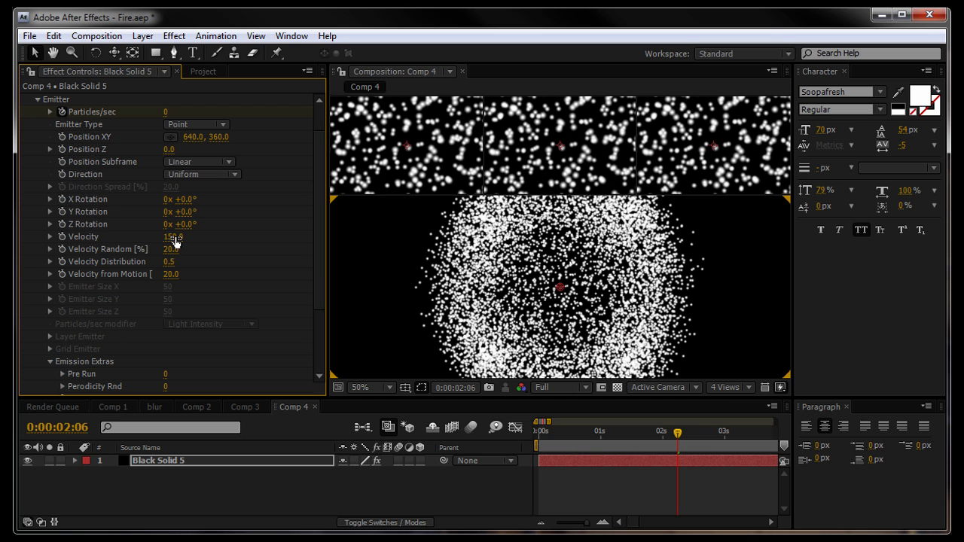
click(172, 250)
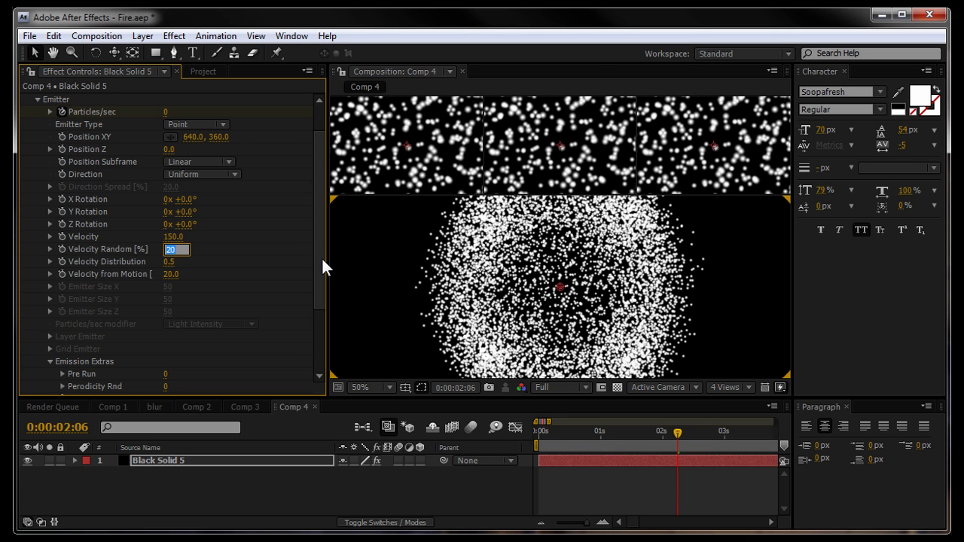
text(80)
key(Return)
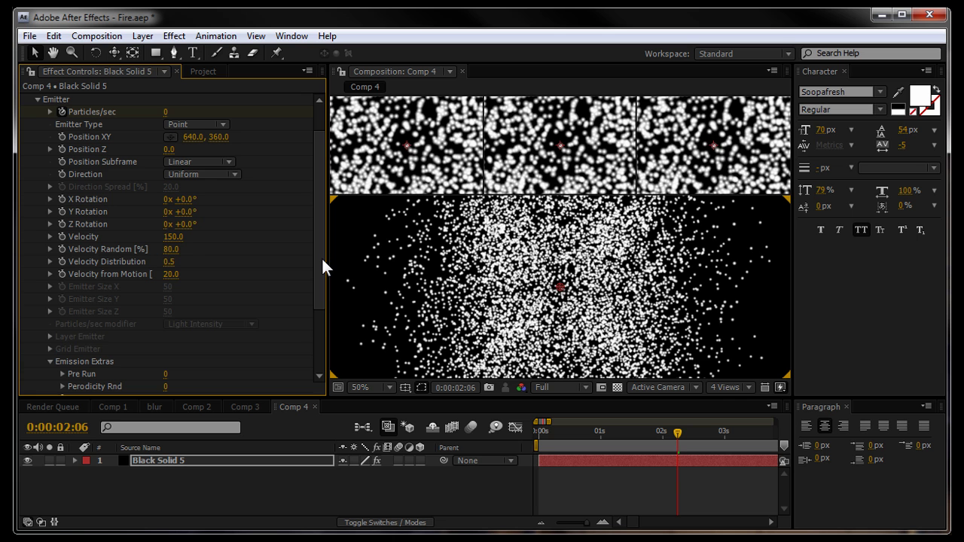
key(KP_0)
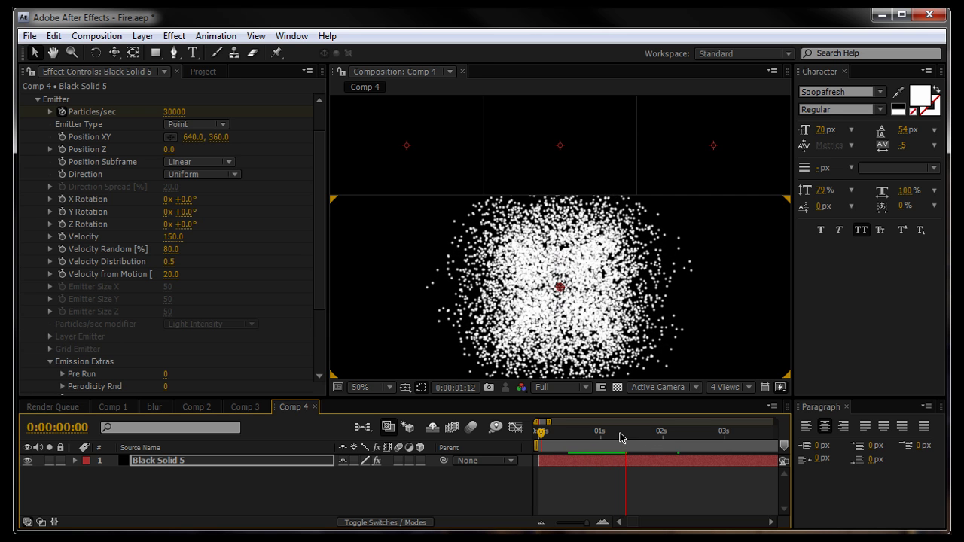
drag(631, 443, 502, 445)
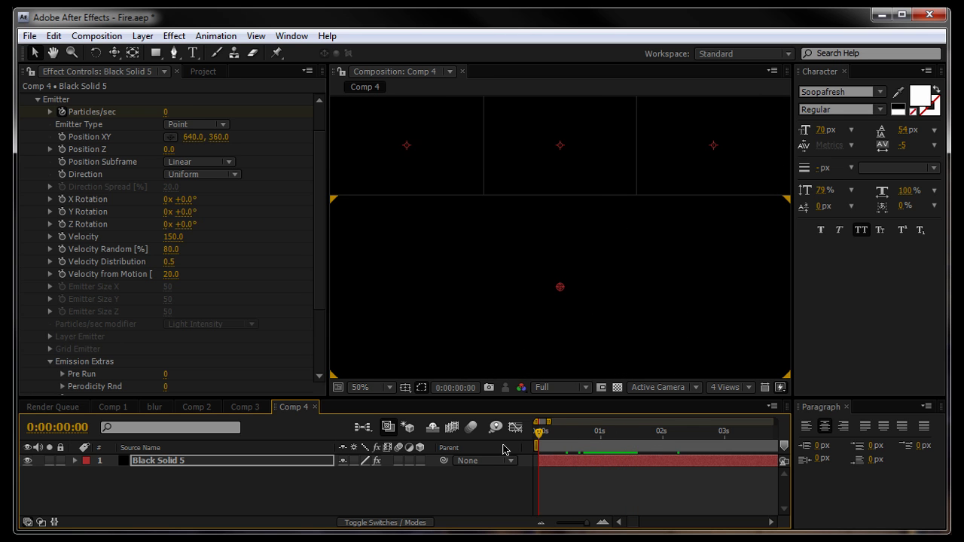
Step: Expand the Particle group, set Life Random to 80, and scrub to where particles show
scroll(264, 340, down, 3)
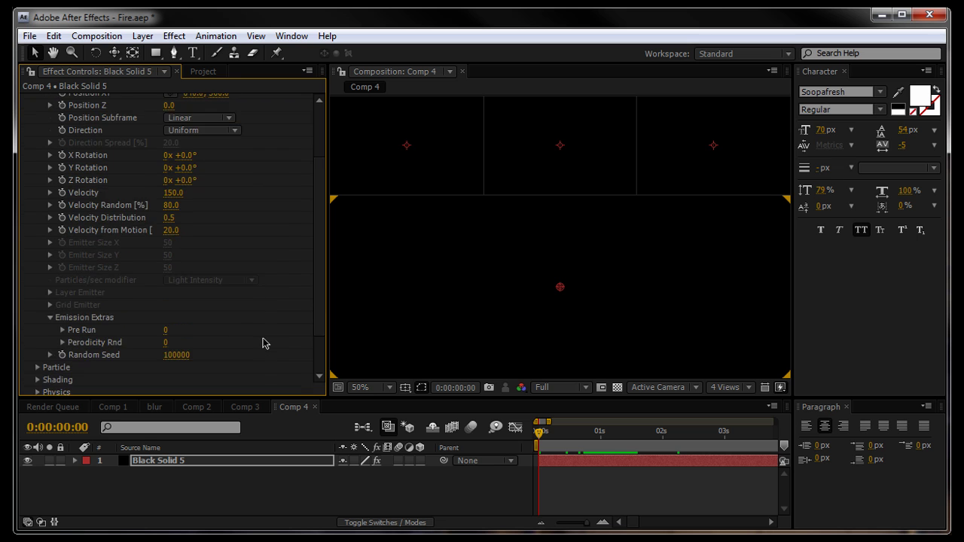
scroll(262, 342, down, 1)
click(37, 314)
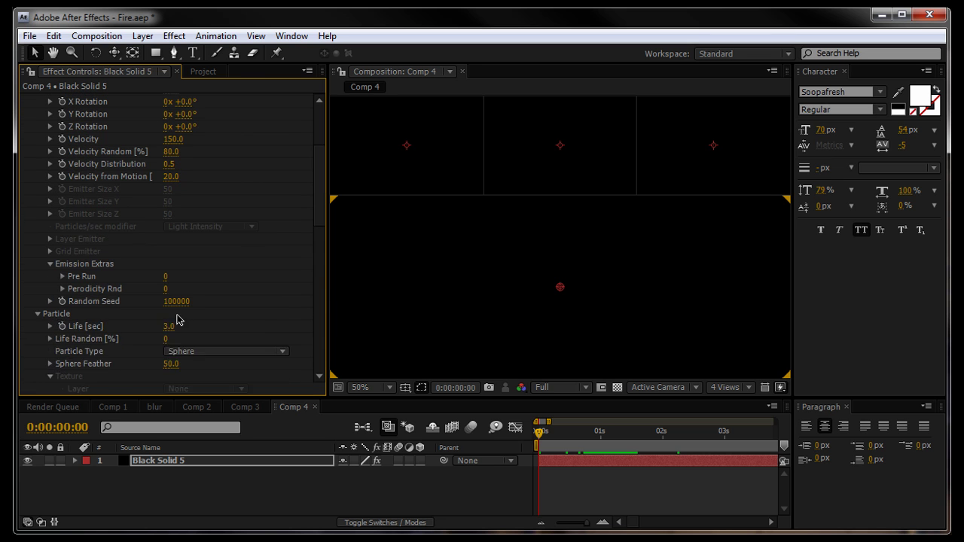
scroll(202, 311, down, 7)
scroll(265, 195, up, 2)
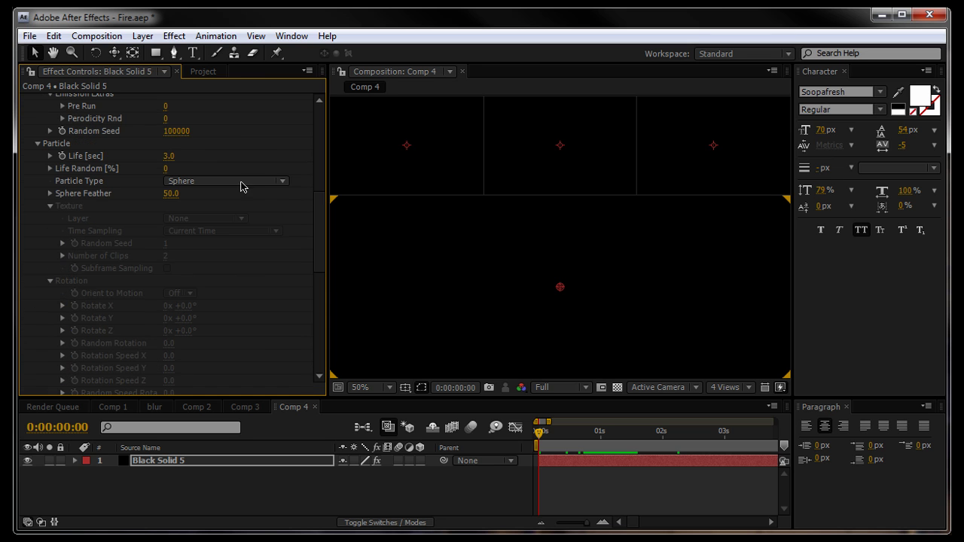
click(166, 169)
text(80)
key(Return)
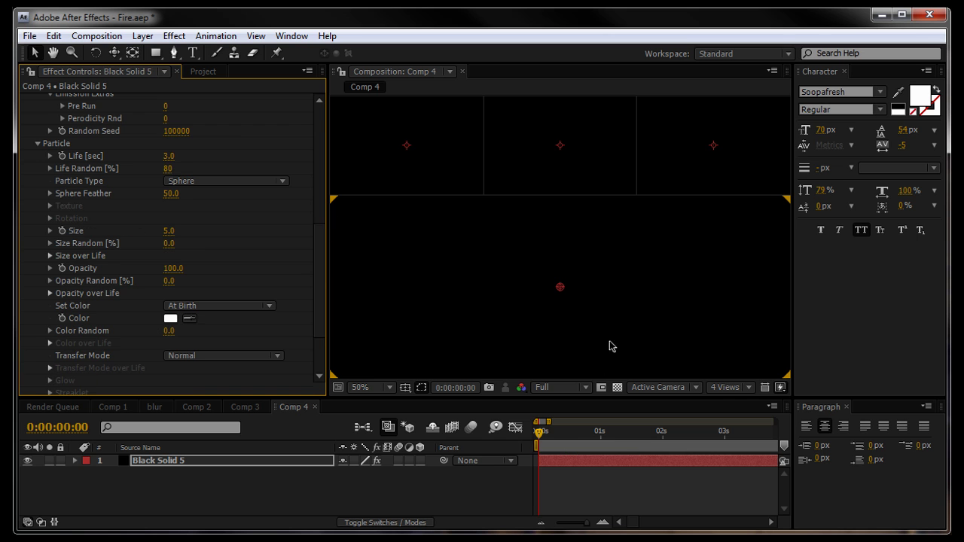
drag(550, 438, 576, 439)
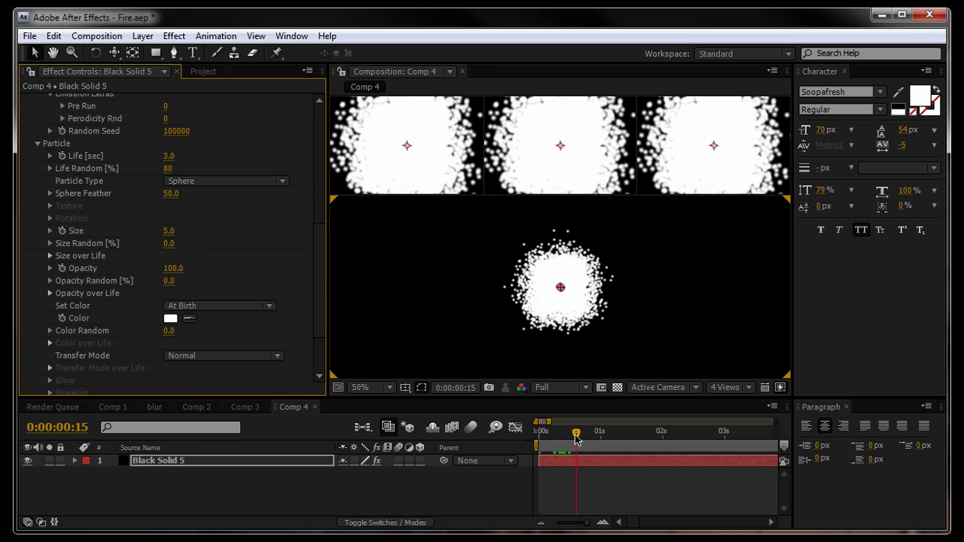
Step: Set Sphere Feather to 0 and particle Size to 1
click(319, 229)
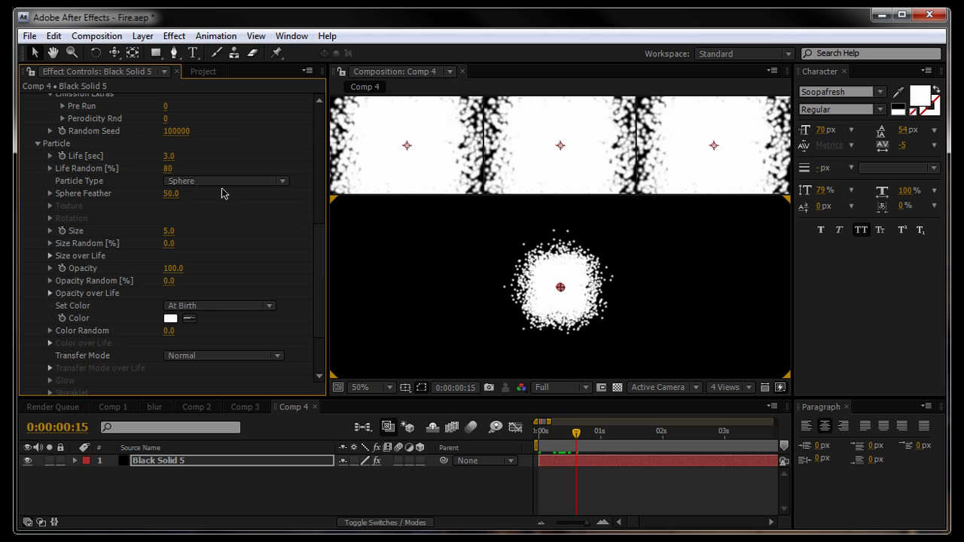
click(172, 194)
text(0)
key(Return)
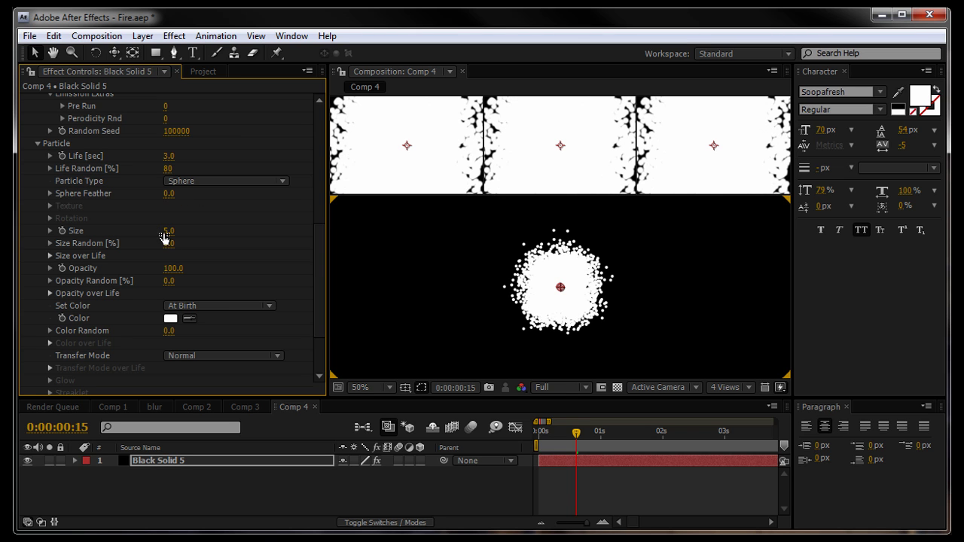
click(174, 231)
text(1)
key(Return)
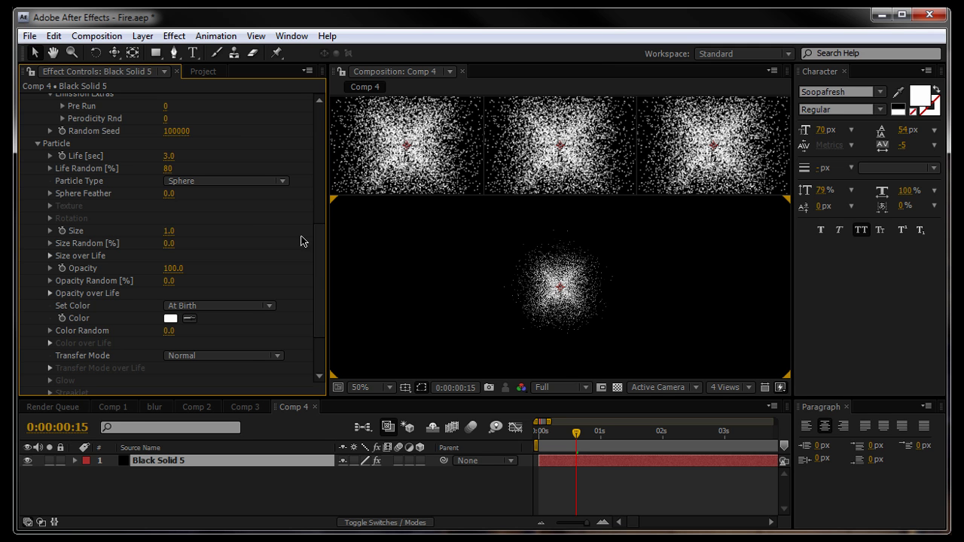
Step: Set Size Random to 100 and glance at the Opacity Random settings
scroll(214, 233, down, 1)
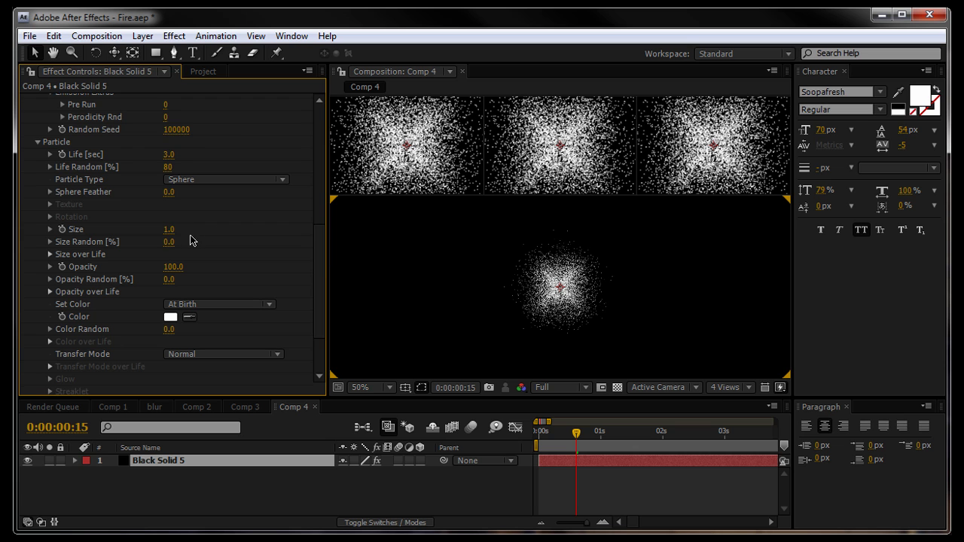
click(169, 242)
text(100)
key(Return)
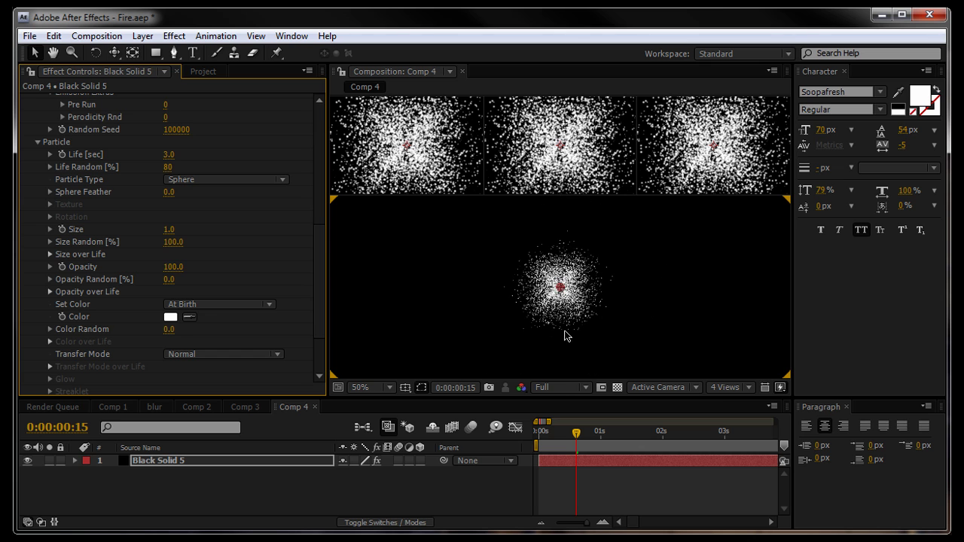
drag(321, 243, 320, 251)
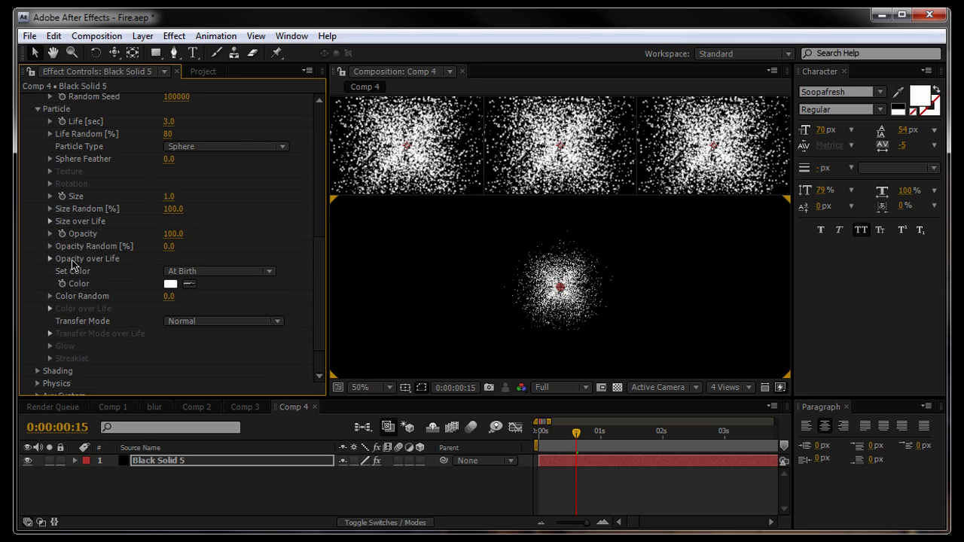
click(49, 246)
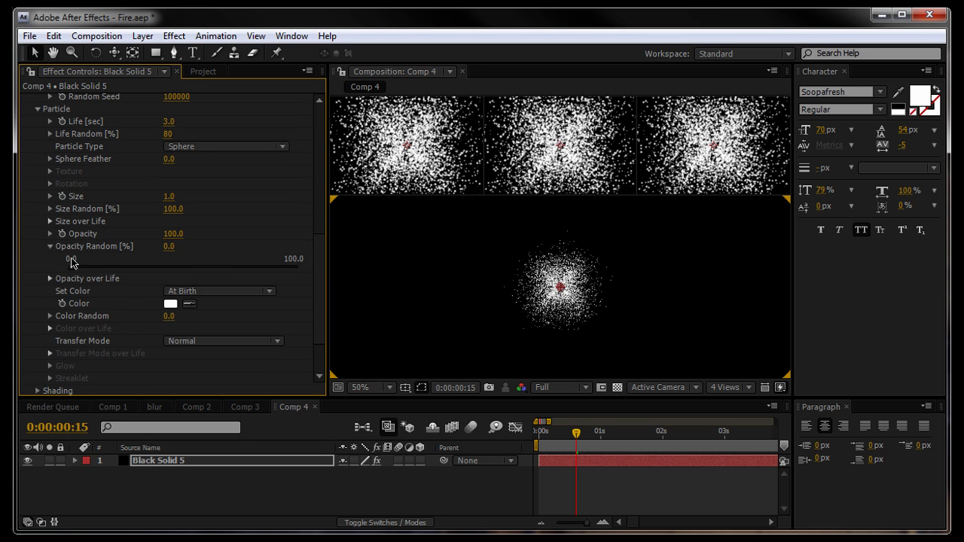
click(50, 247)
Step: Apply the linear fade preset to Opacity over Life and paint random flicker spikes into it
click(49, 258)
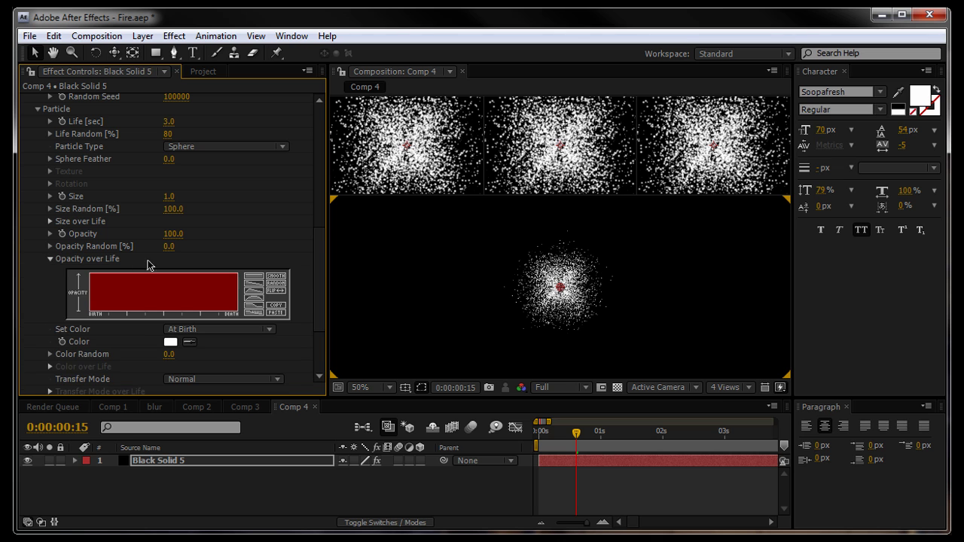
click(254, 287)
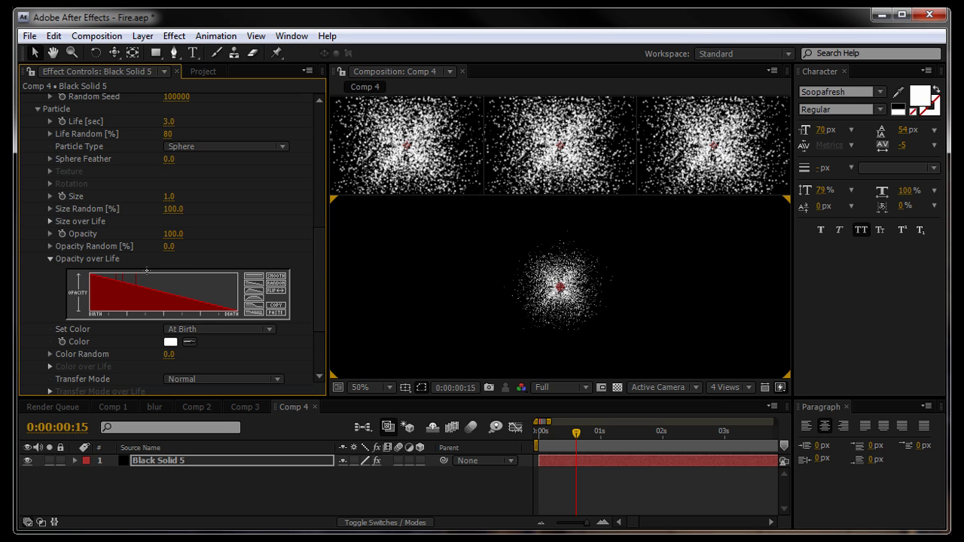
drag(147, 271, 236, 276)
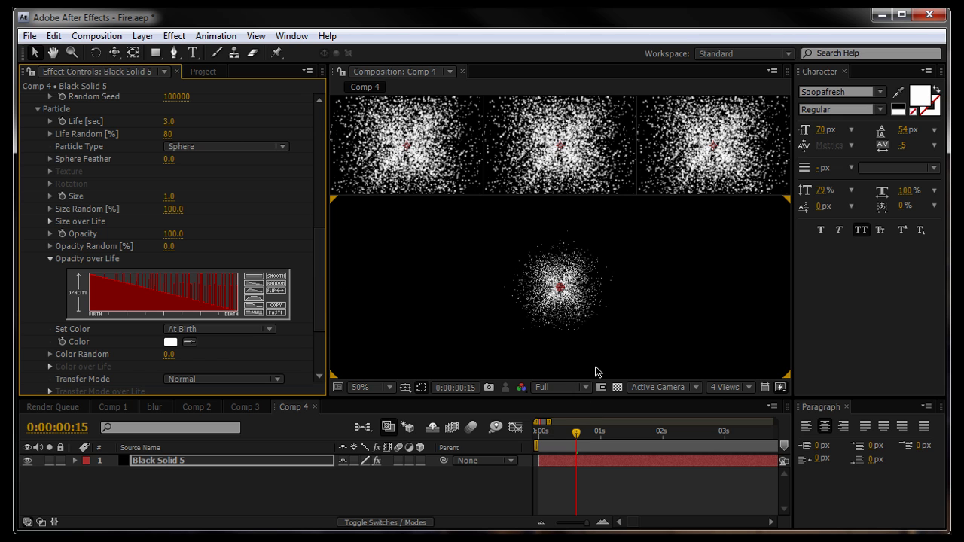
Step: Zoom the timeline out to about six seconds and preview the particles from frame 0
drag(576, 431, 538, 435)
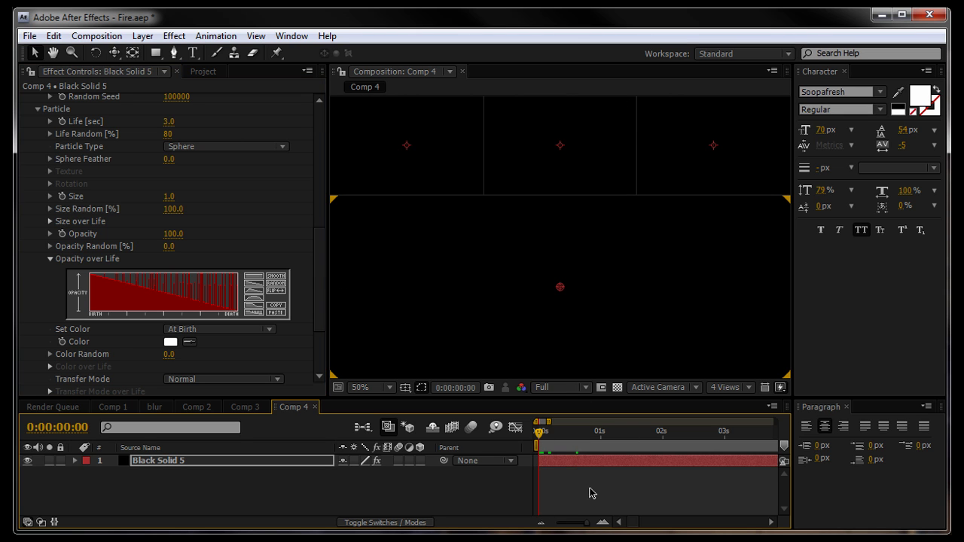
click(542, 525)
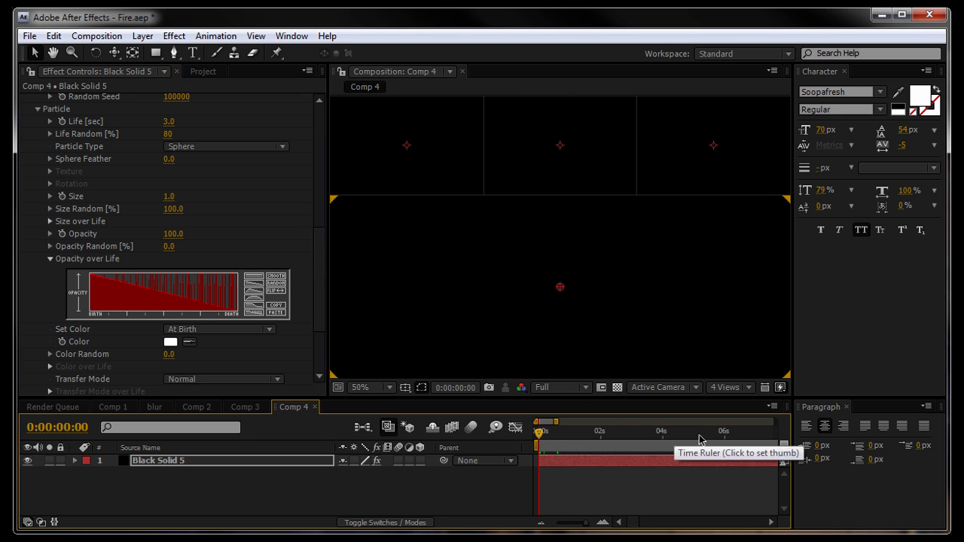
drag(699, 439, 724, 439)
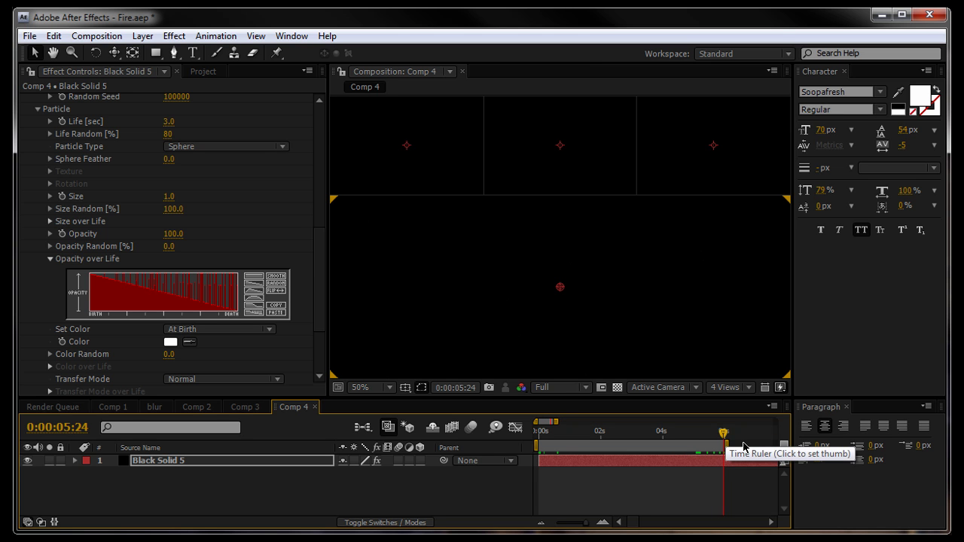
drag(724, 434, 510, 449)
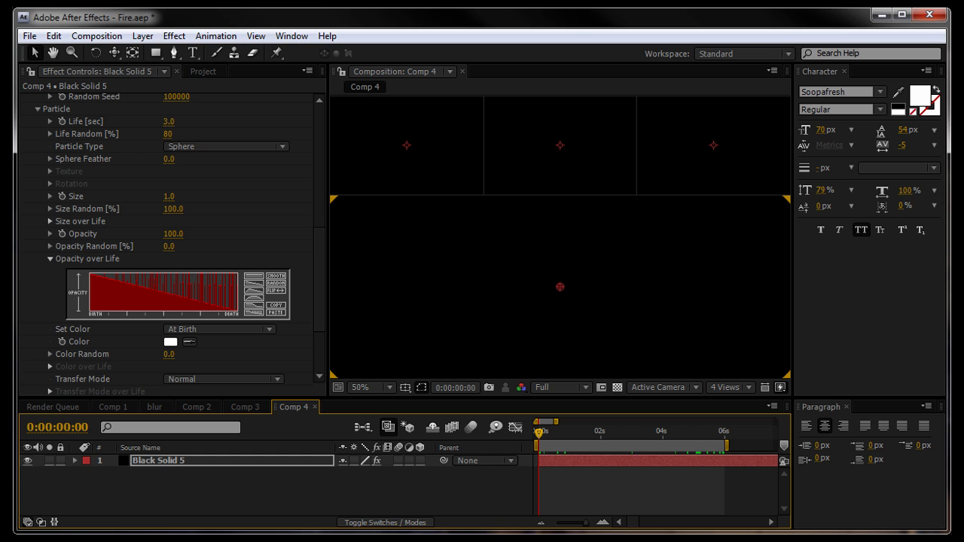
key(F2)
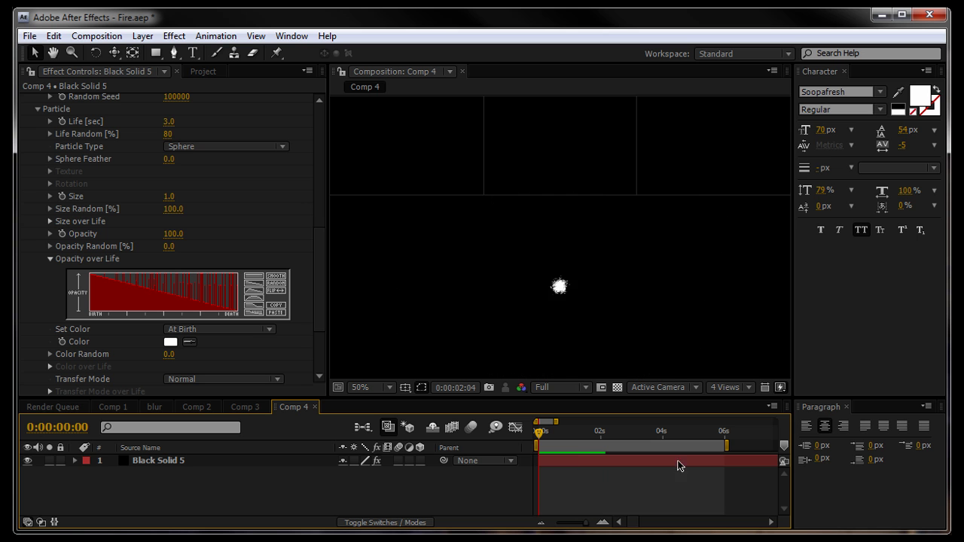
click(615, 471)
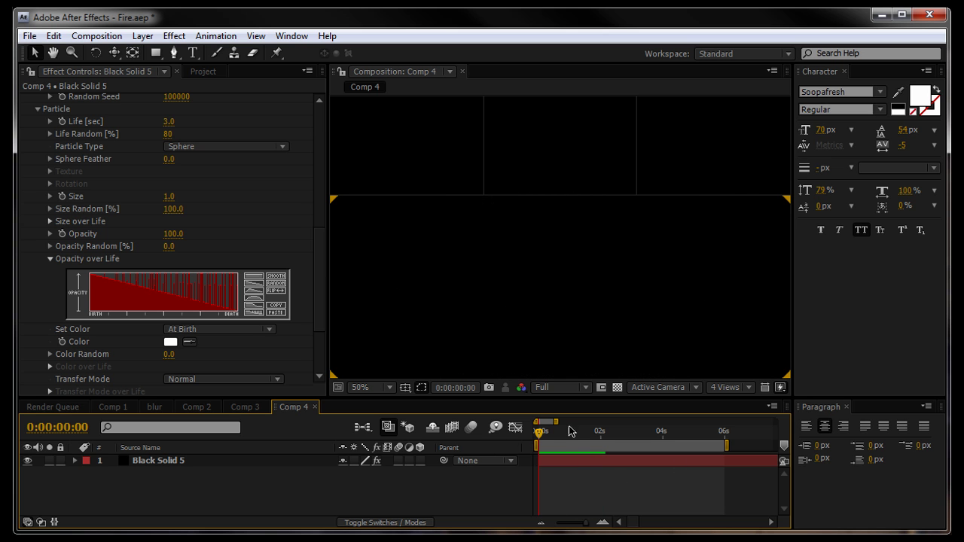
Step: At 0:00:01:11, expand Physics > Air in Particular and set Wind Z to -400
drag(570, 435, 584, 433)
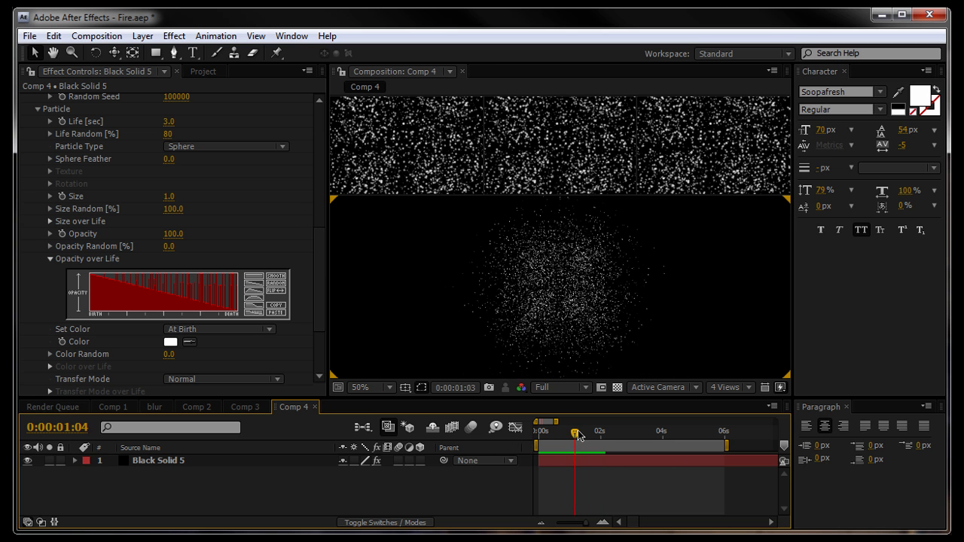
click(320, 238)
scroll(324, 265, down, 3)
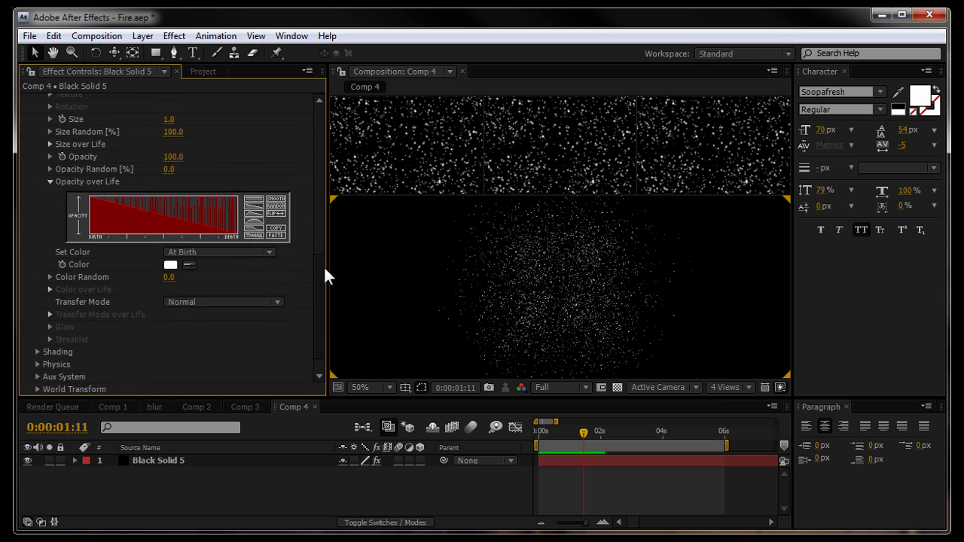
click(36, 340)
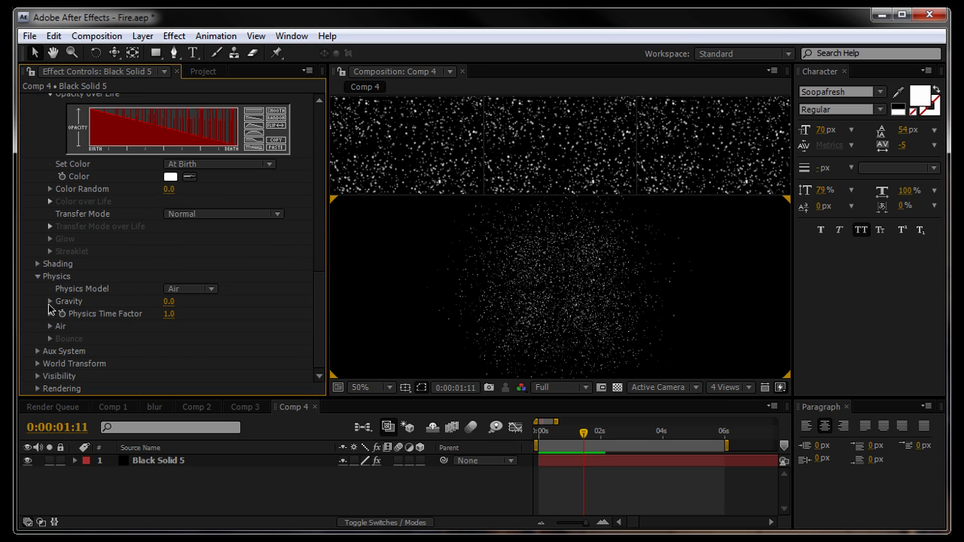
click(37, 277)
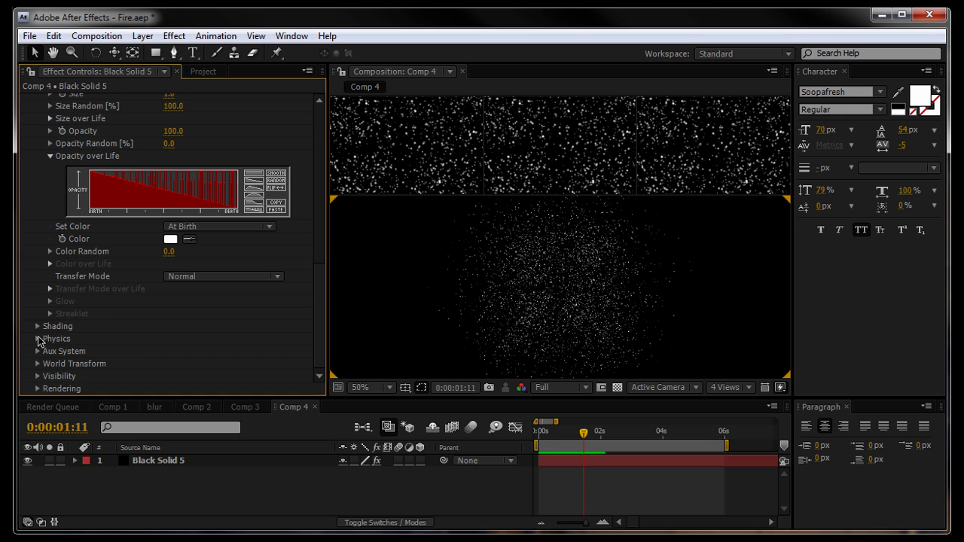
click(38, 339)
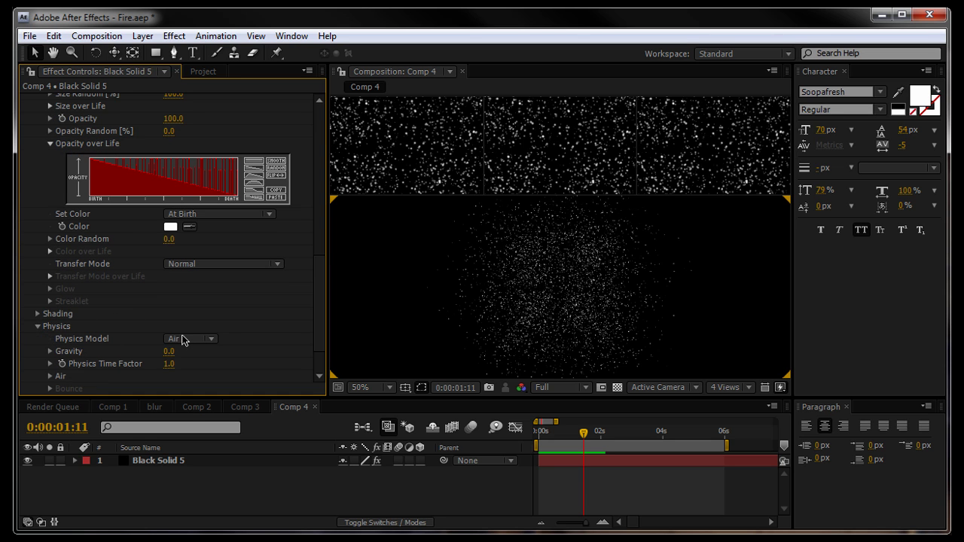
click(51, 377)
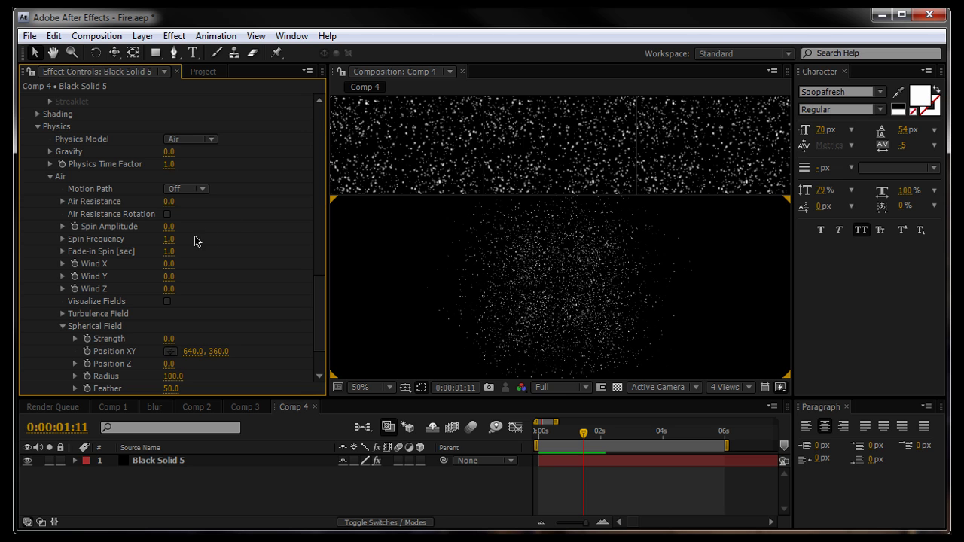
click(167, 290)
text(-400)
key(Return)
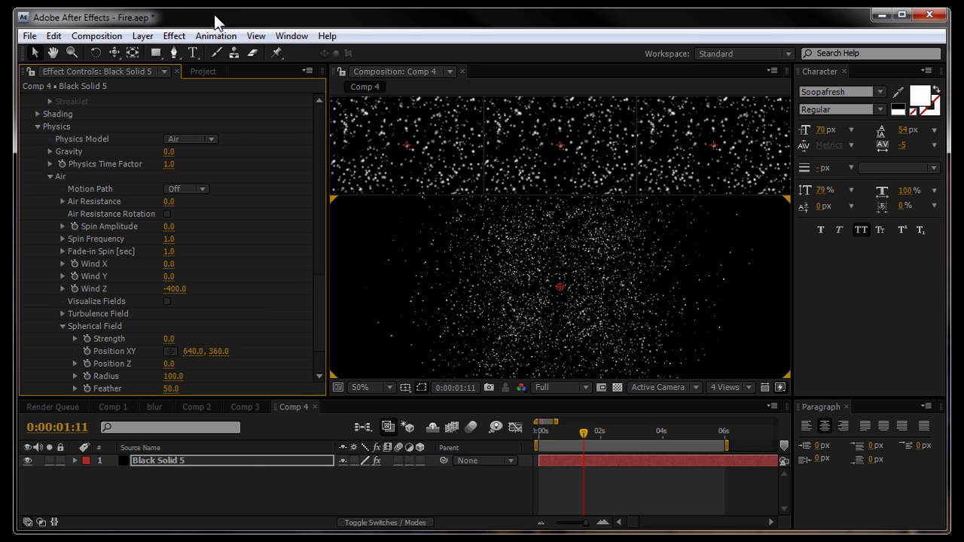
Step: Add Camera 1 to Comp 4 with default settings
right_click(202, 499)
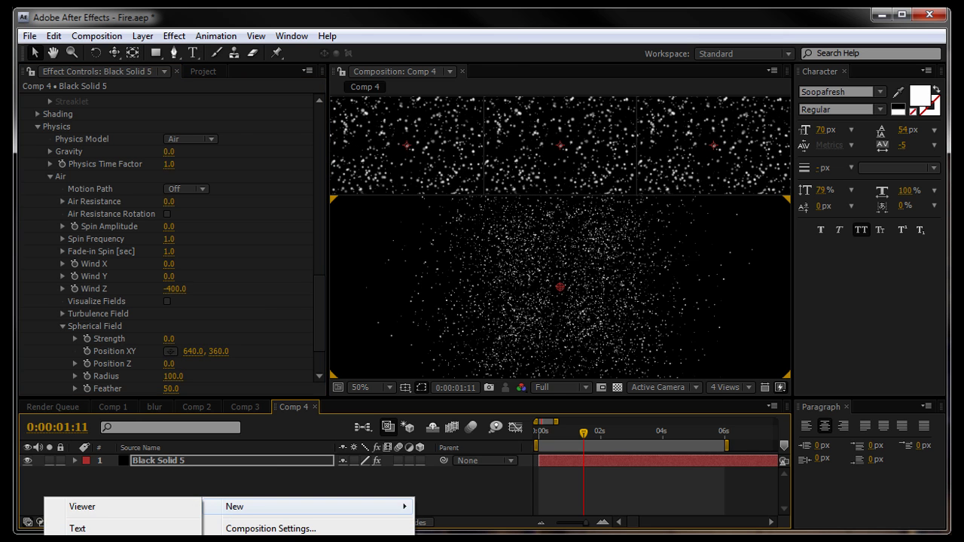
key(ctrl+alt+shift+c)
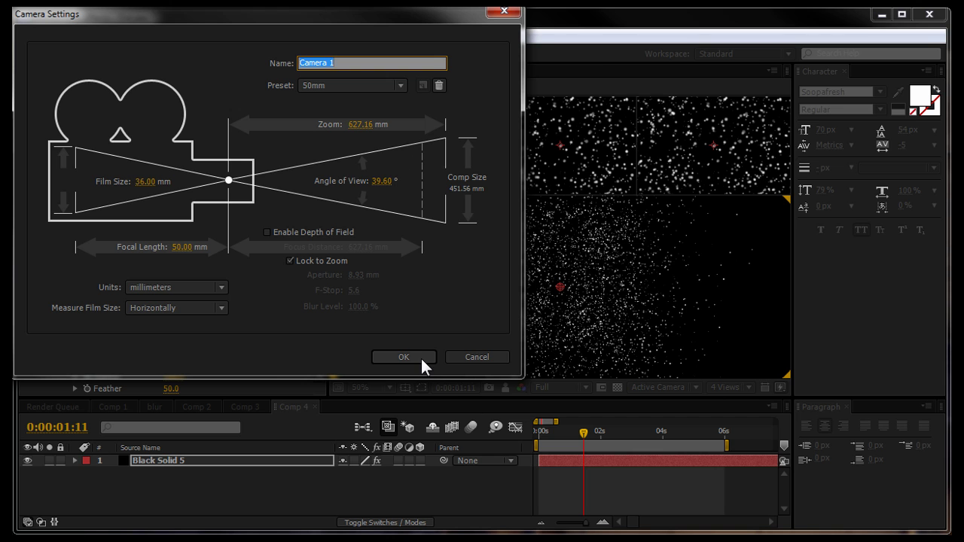
click(421, 359)
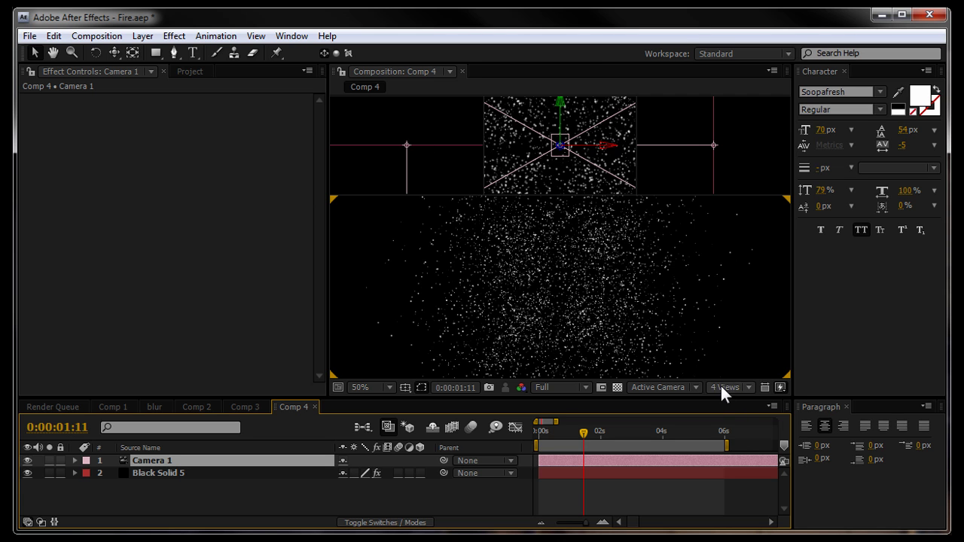
Step: Select Black Solid 5 to show Particular, keep the Active Camera view, and pick Track Z Camera
click(749, 387)
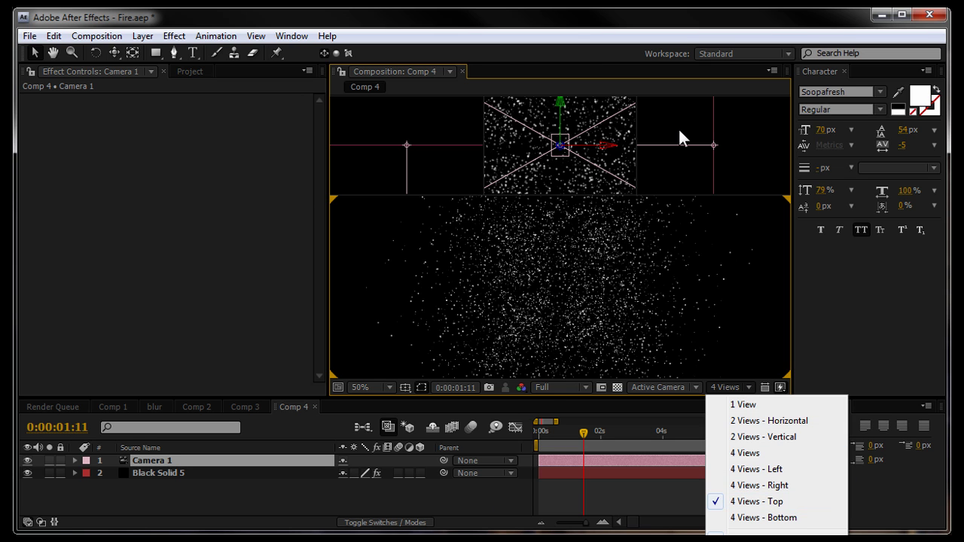
click(468, 506)
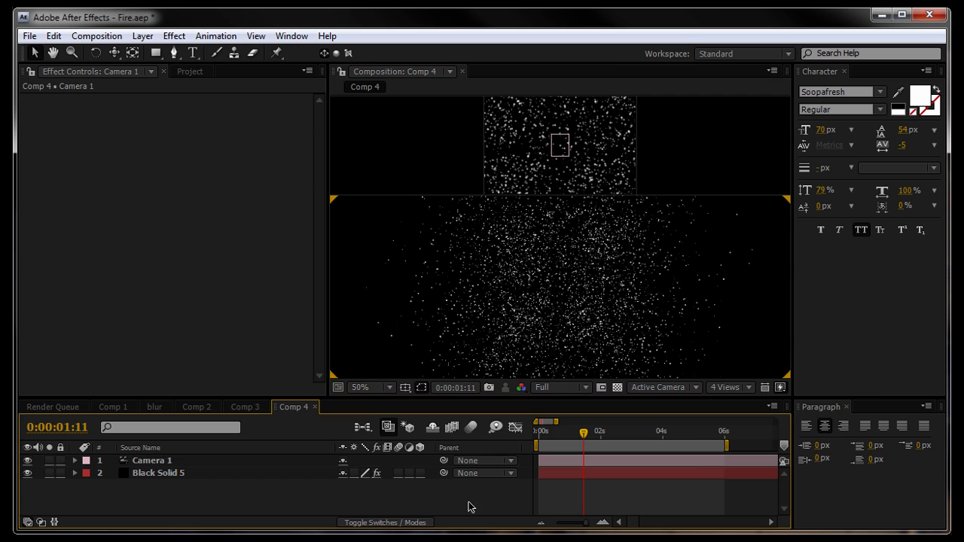
click(549, 284)
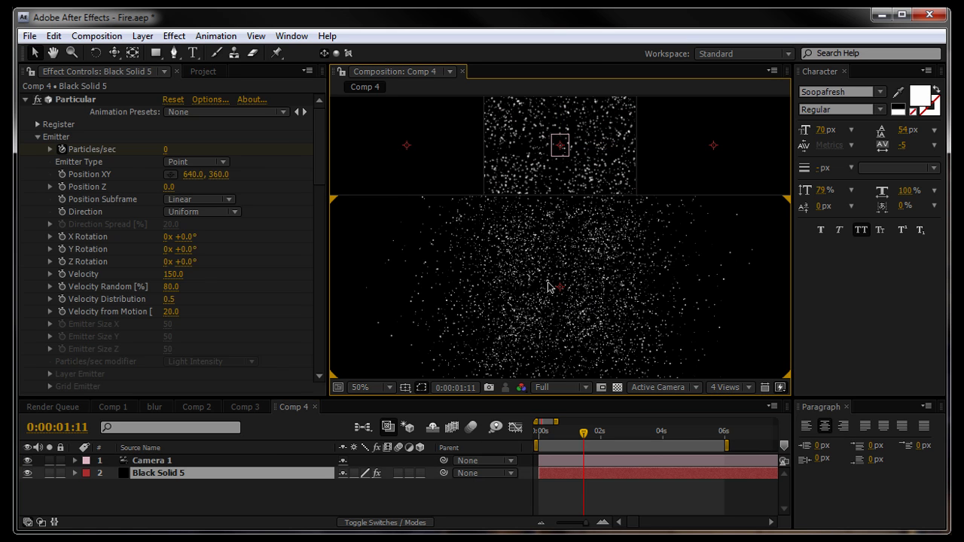
click(690, 388)
click(689, 401)
drag(116, 53, 151, 101)
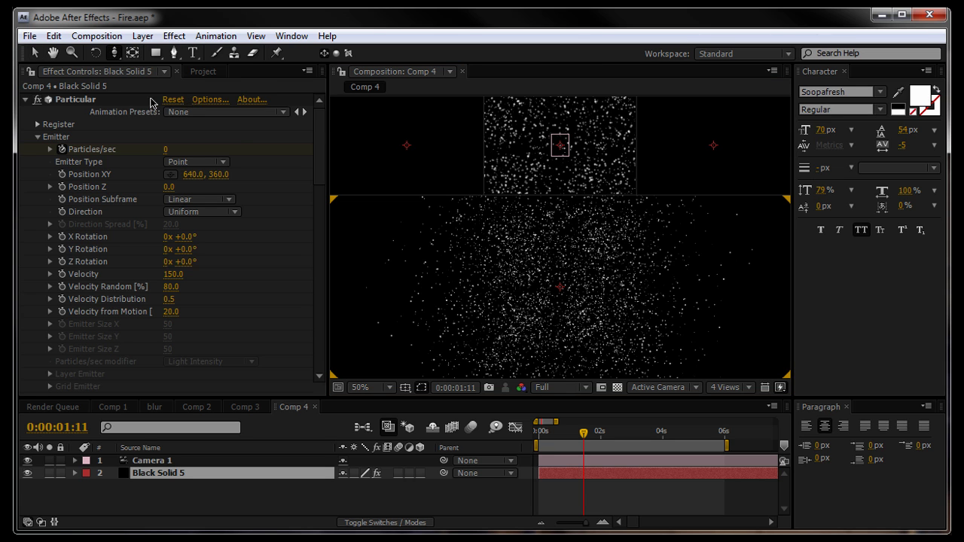
Step: Select Camera 1 and turn on Depth of Field in its Camera Options
click(735, 131)
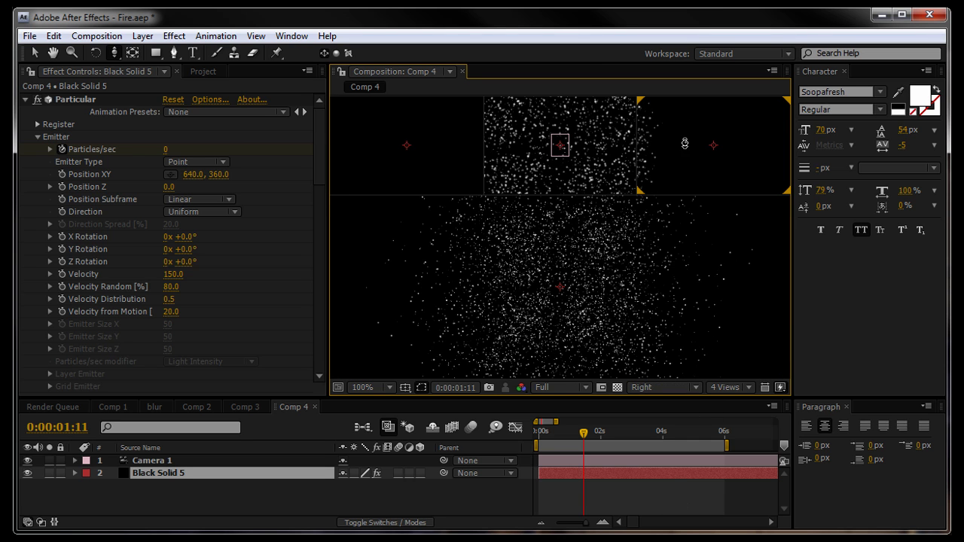
click(670, 334)
click(151, 461)
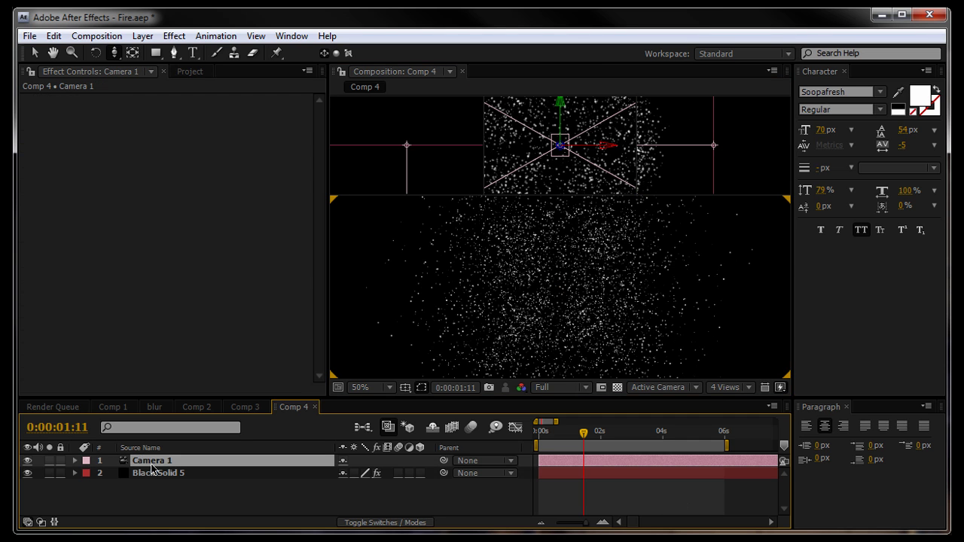
click(757, 143)
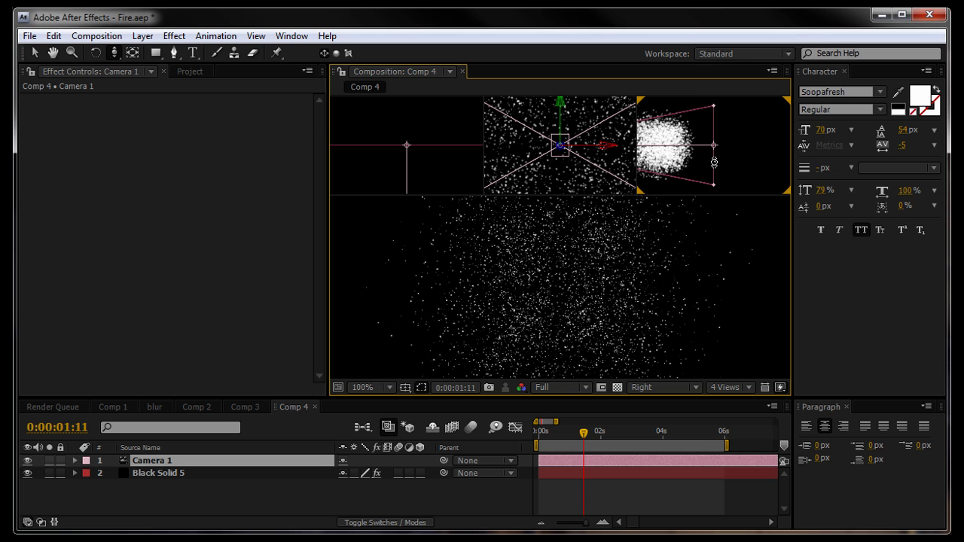
click(74, 460)
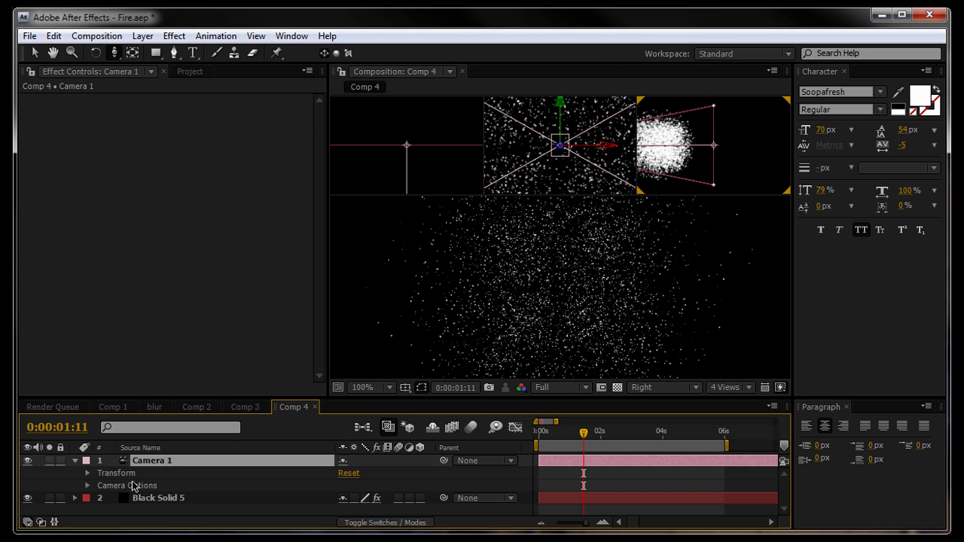
click(87, 488)
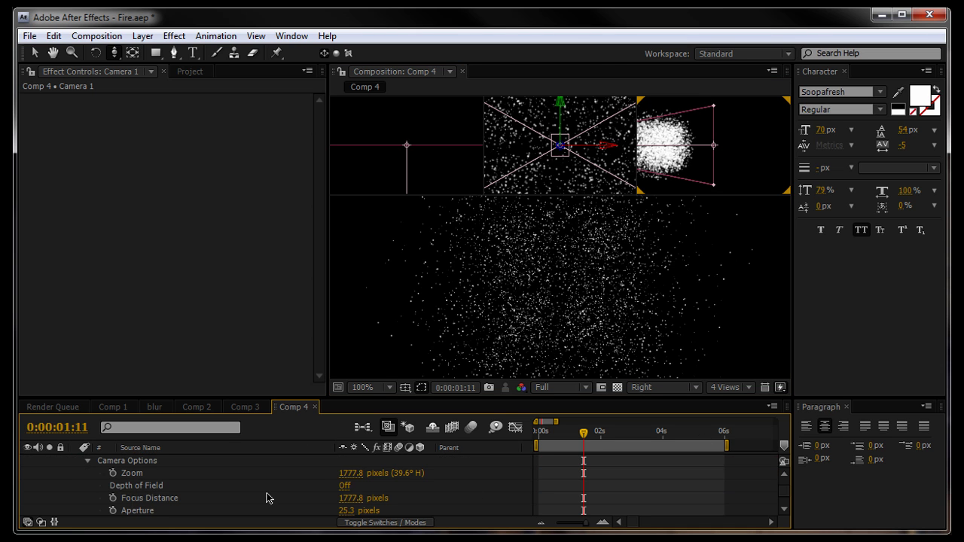
click(346, 486)
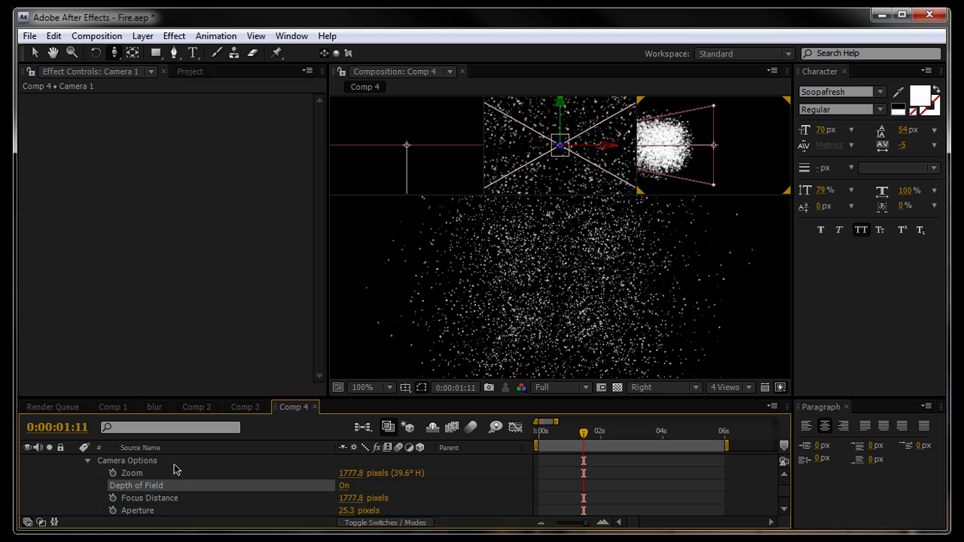
Step: Keyframe Camera 1's Focus Distance from 1305.8 to 1482.8 pixels, previewing the focus change
drag(350, 498, 38, 535)
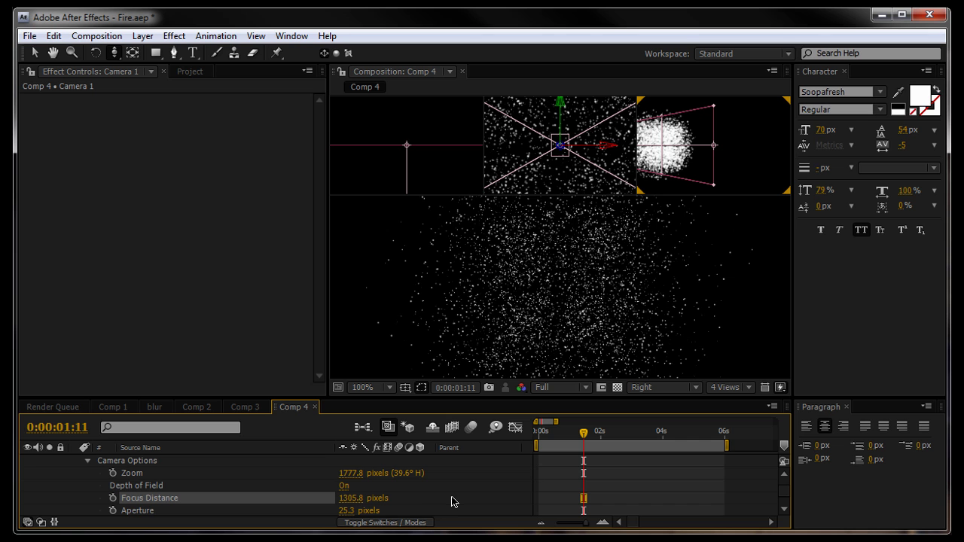
drag(546, 431, 538, 431)
key(space)
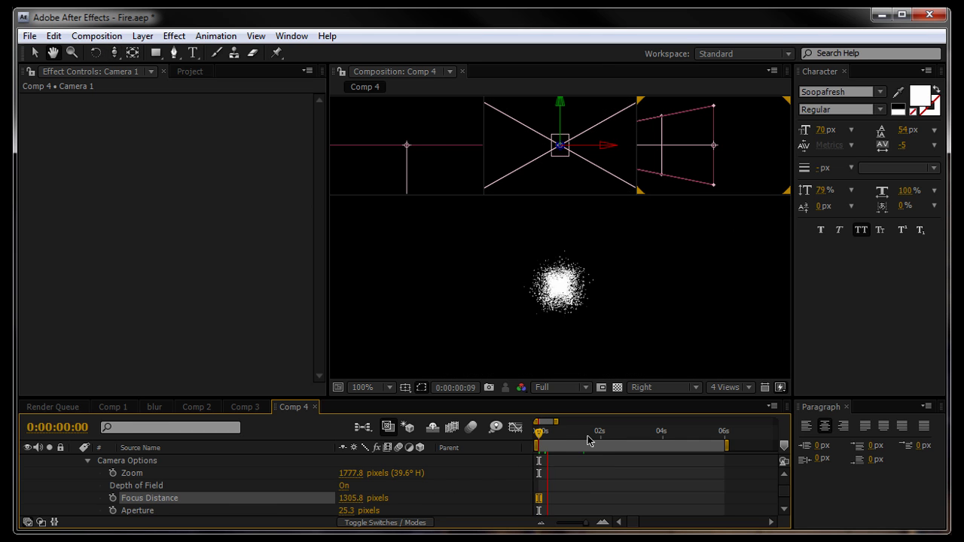
drag(555, 439, 573, 441)
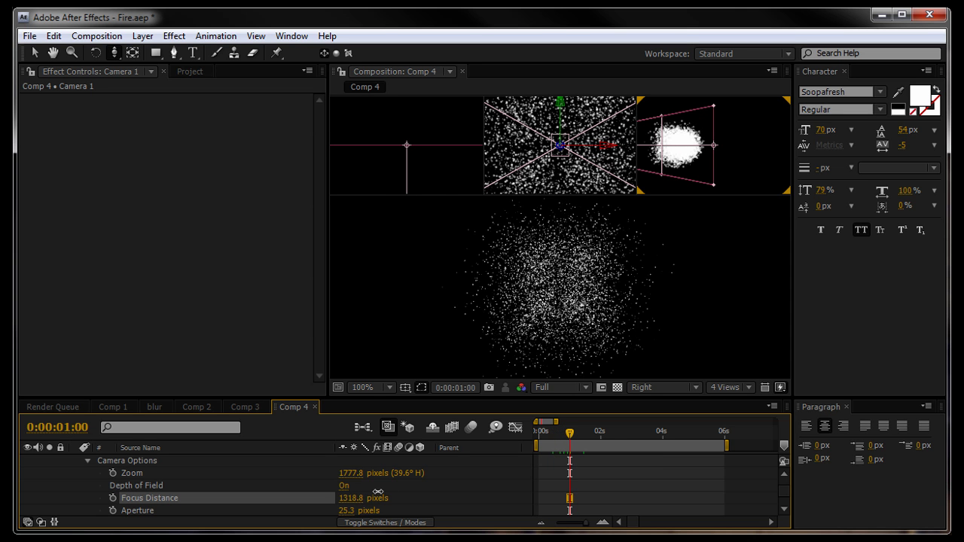
drag(354, 499, 476, 483)
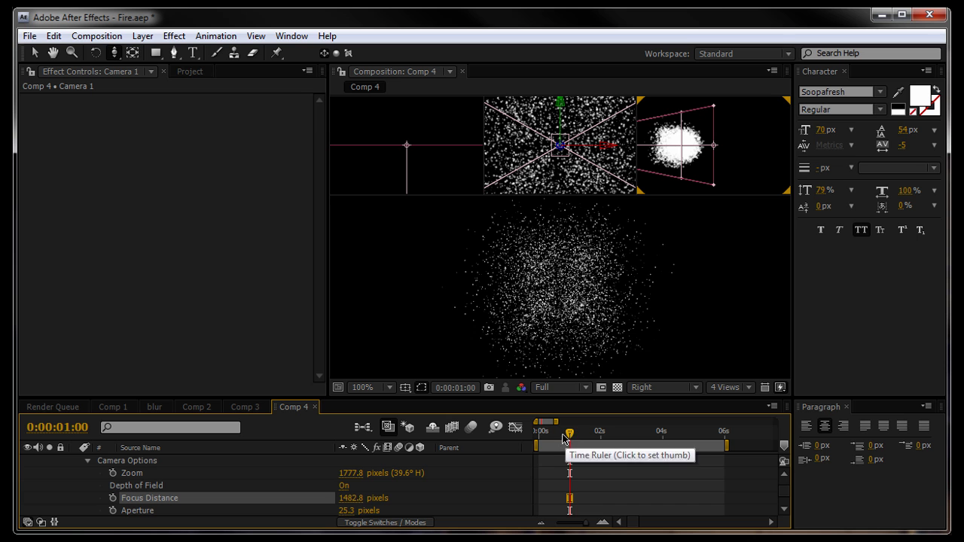
mouse_move(575, 438)
mouse_down()
mouse_move(566, 438)
mouse_move(577, 437)
mouse_up()
scroll(311, 493, up, 1)
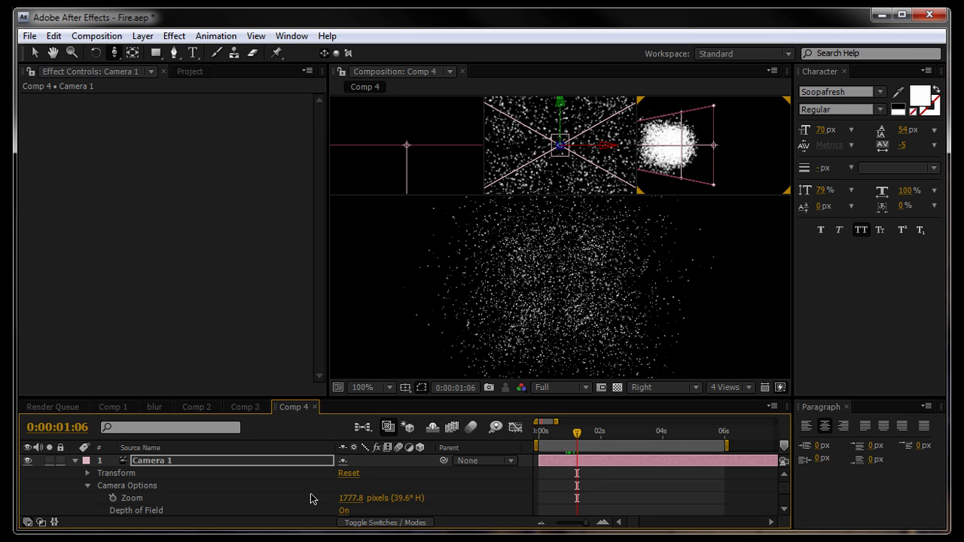
Step: Switch Particular's Rendering Depth of Field on Black Solid 5 from Camera Settings to Off
click(75, 461)
click(147, 473)
drag(319, 124, 312, 358)
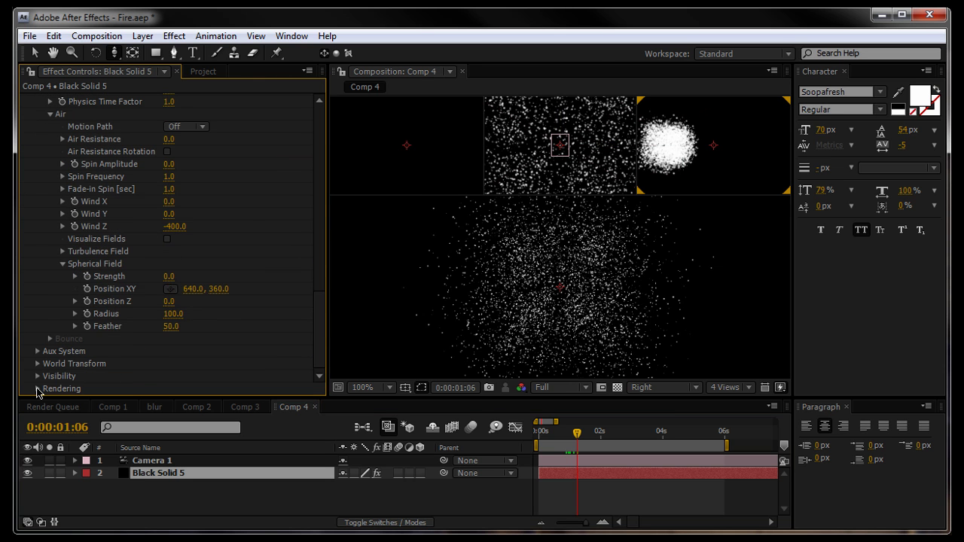
click(38, 388)
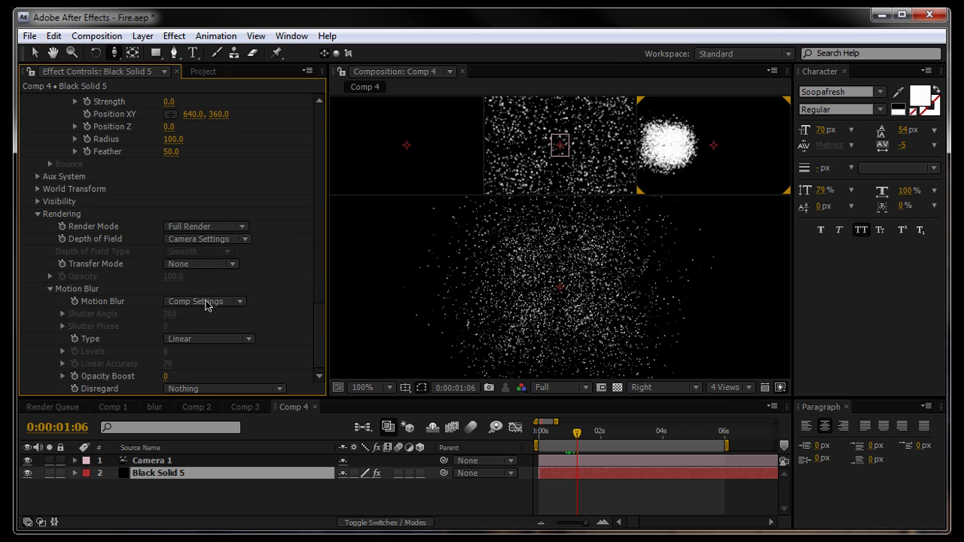
click(205, 240)
click(209, 226)
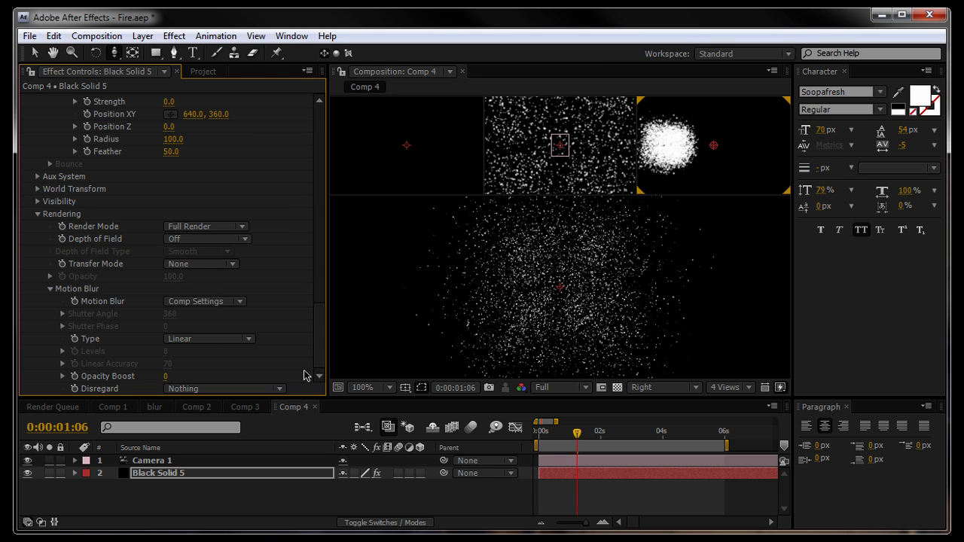
Step: Set Particular's Turbulence Field Affect Position to 500 and scrub to preview the swirl
drag(316, 339, 315, 276)
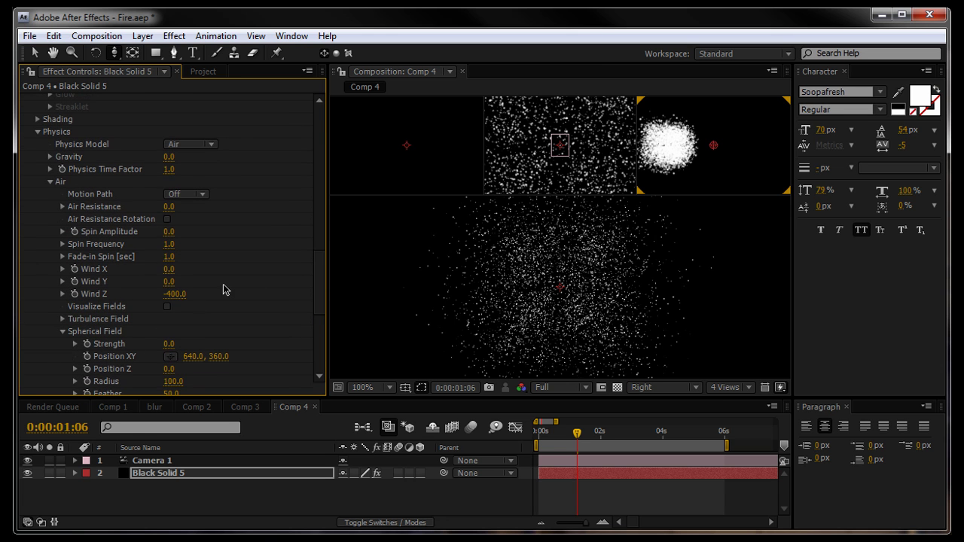
scroll(323, 279, down, 3)
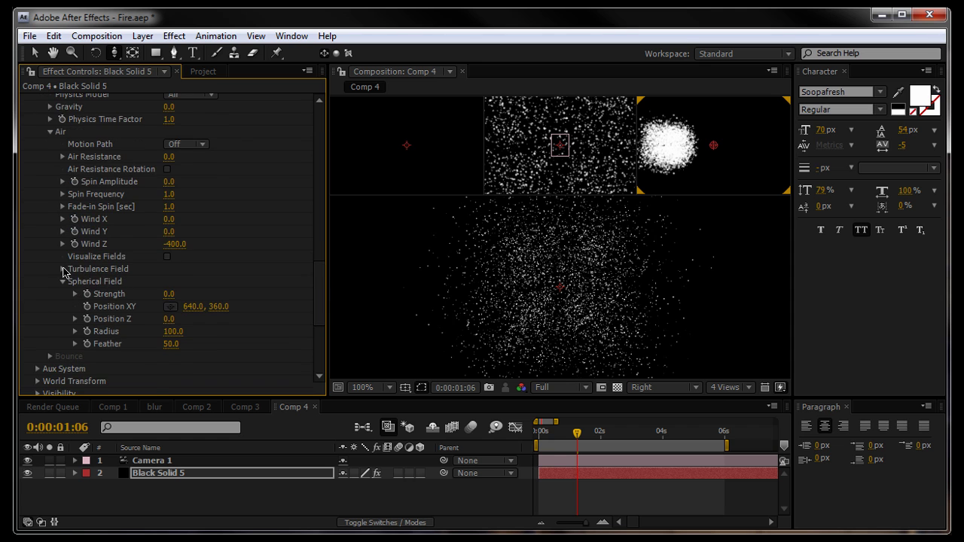
click(68, 270)
scroll(288, 271, down, 3)
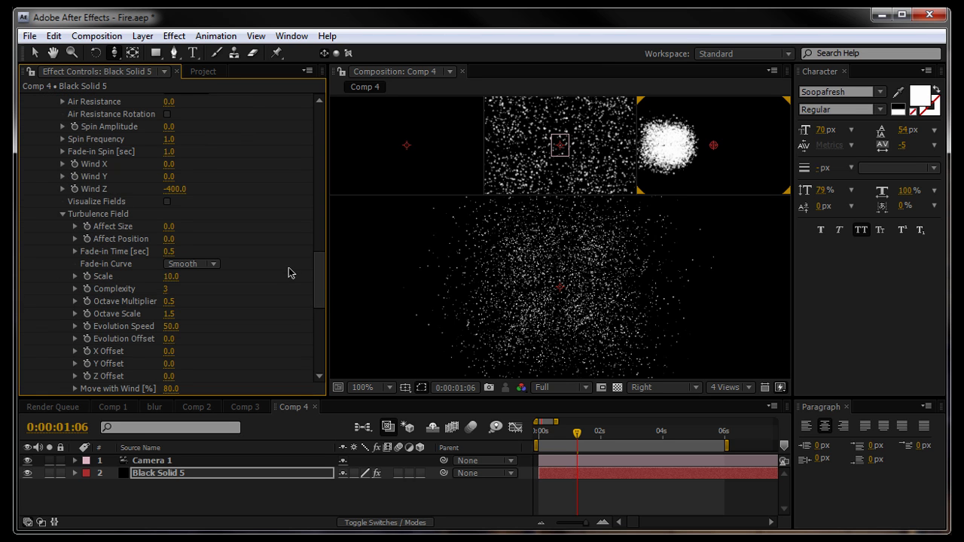
click(165, 241)
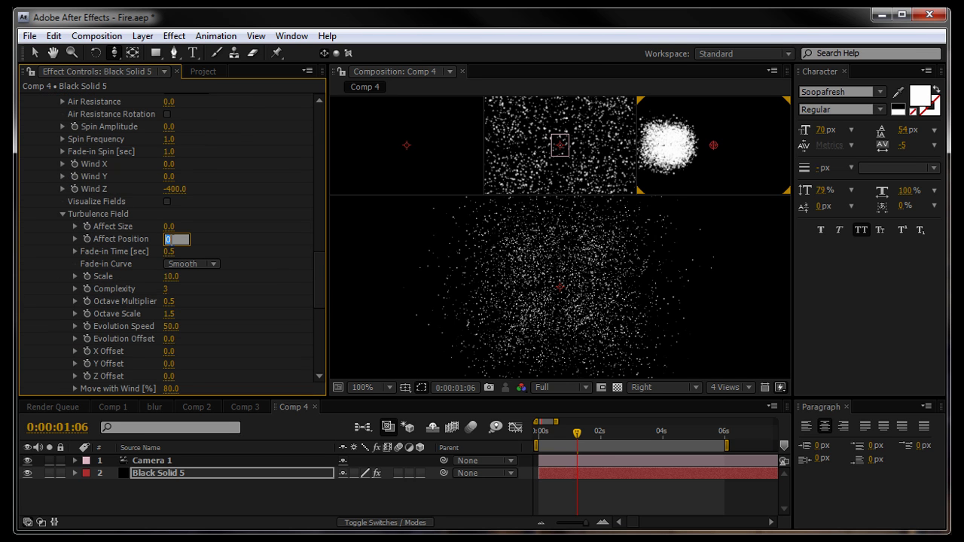
key(Return)
click(551, 433)
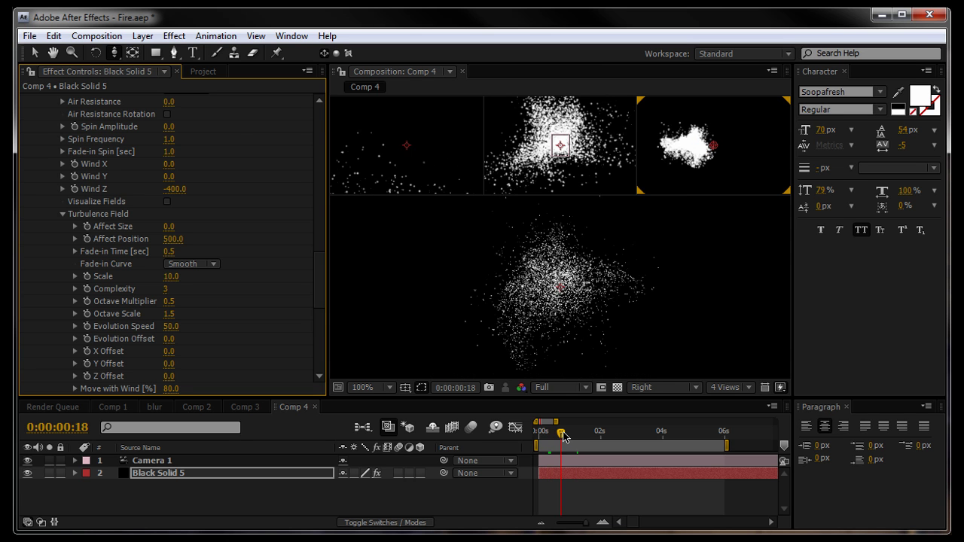
mouse_move(558, 437)
mouse_down()
mouse_move(578, 440)
mouse_move(566, 446)
mouse_up()
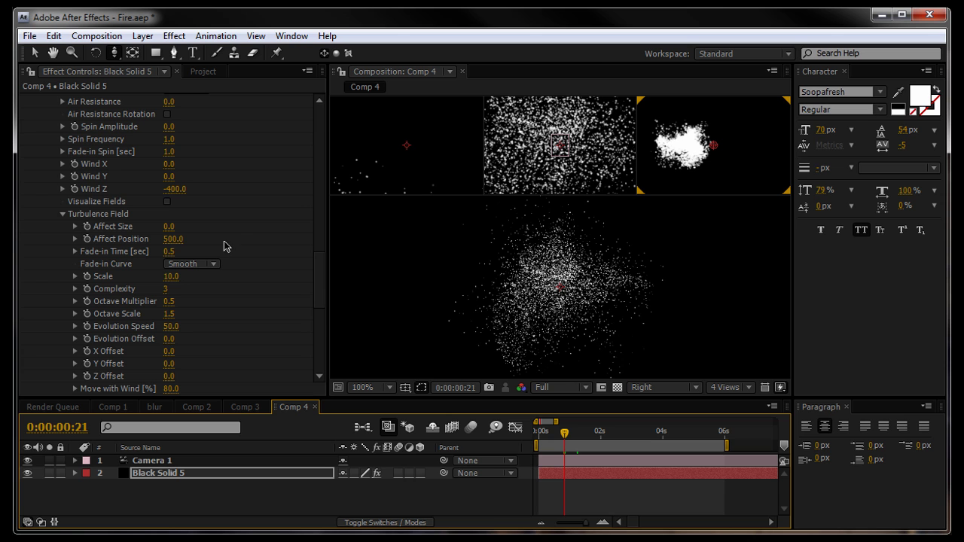
Step: Set turbulence Fade-in Time to 1.0, Scale to 5.0 and Complexity to 2
click(169, 253)
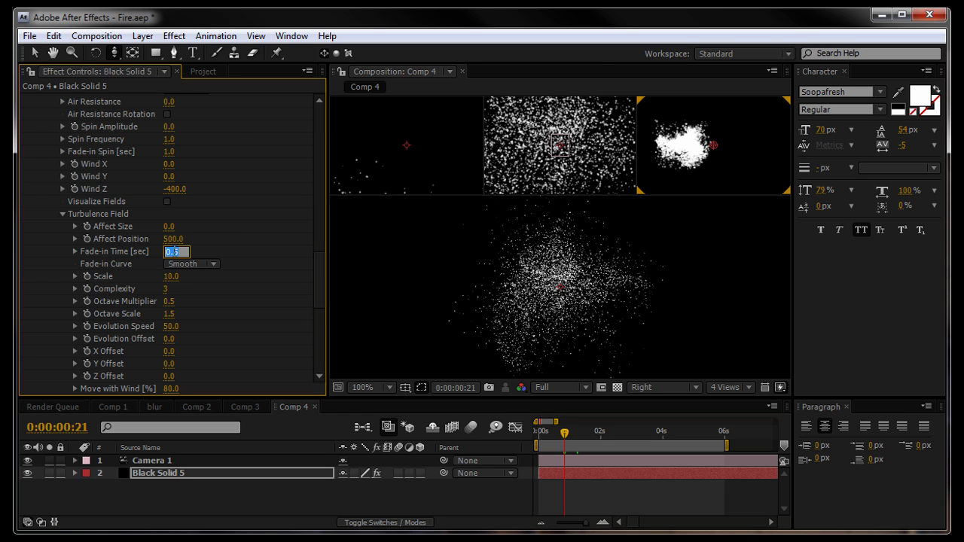
text(1)
key(Return)
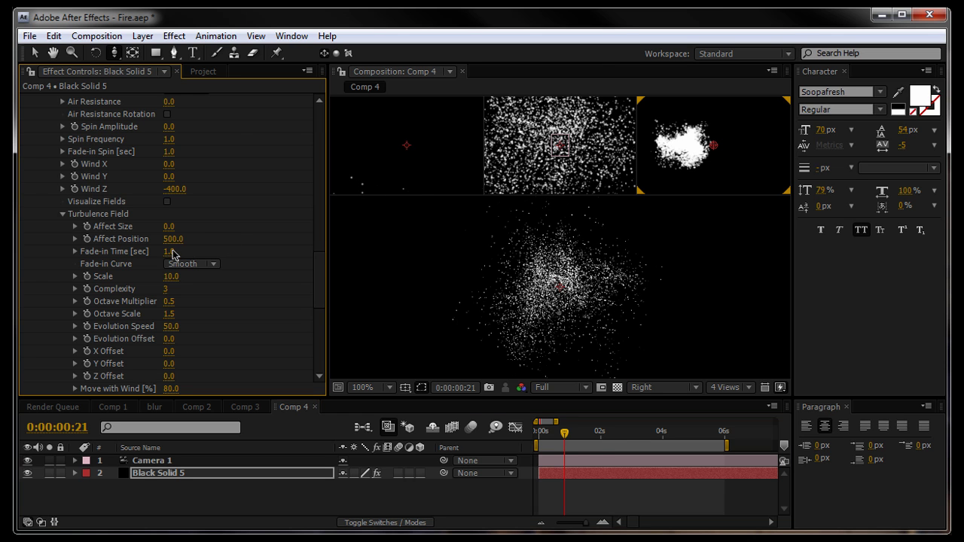
mouse_move(562, 442)
mouse_down()
mouse_move(545, 442)
mouse_move(555, 443)
mouse_up()
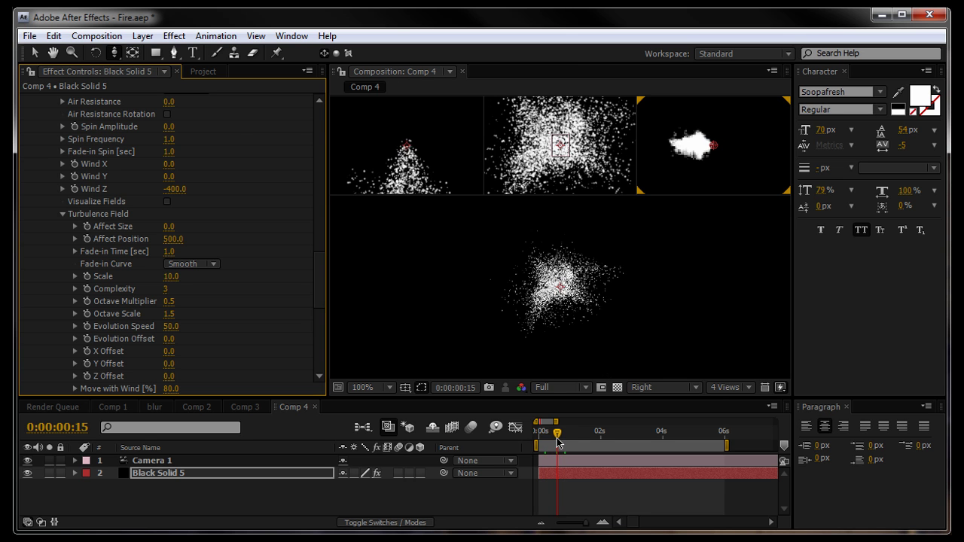
click(189, 278)
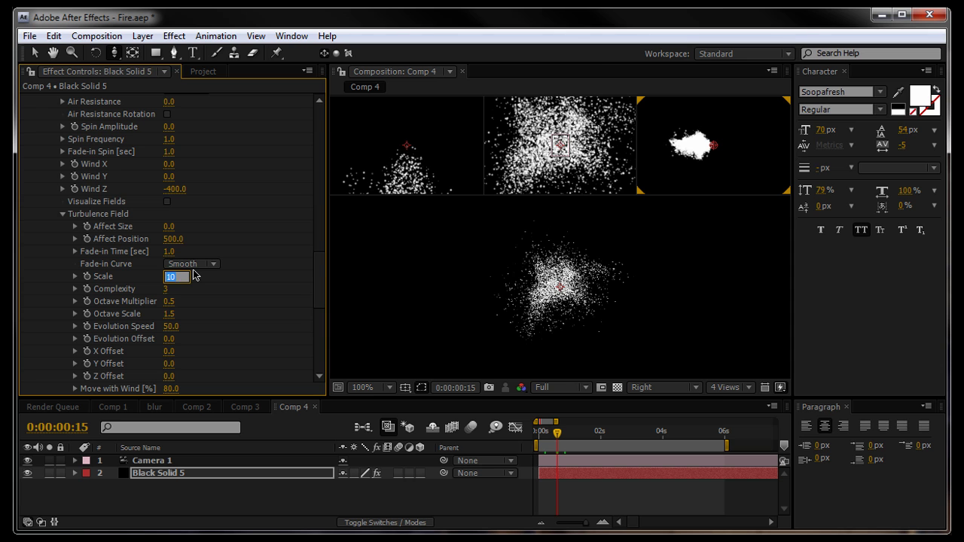
key(Return)
click(166, 289)
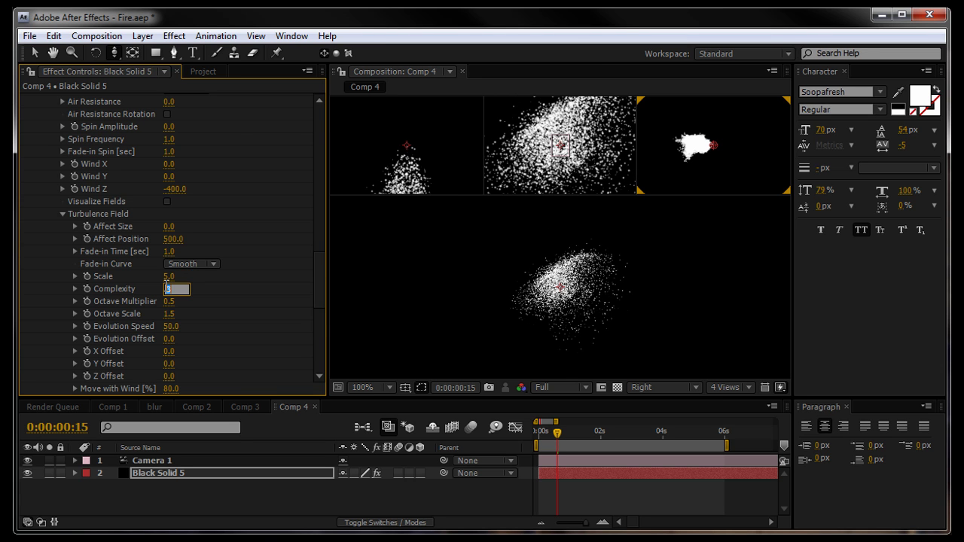
text(2)
key(Return)
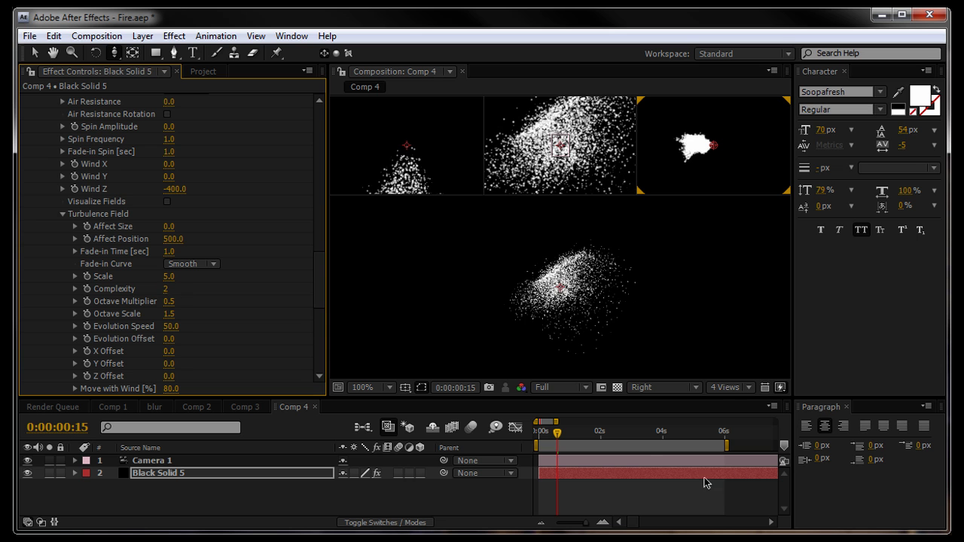
click(548, 439)
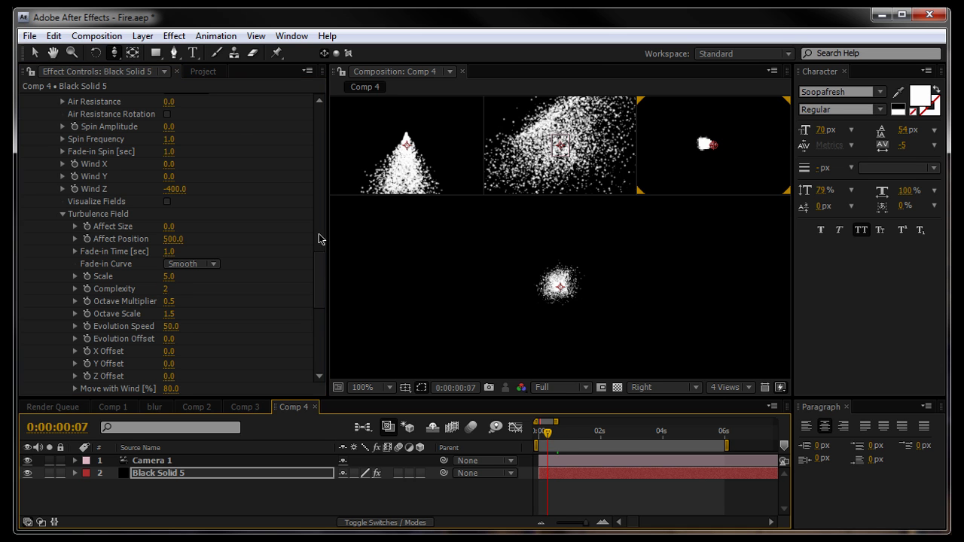
Step: Preview the first second of particles with Particular's Render Mode on Motion Preview
drag(320, 280, 312, 317)
click(230, 297)
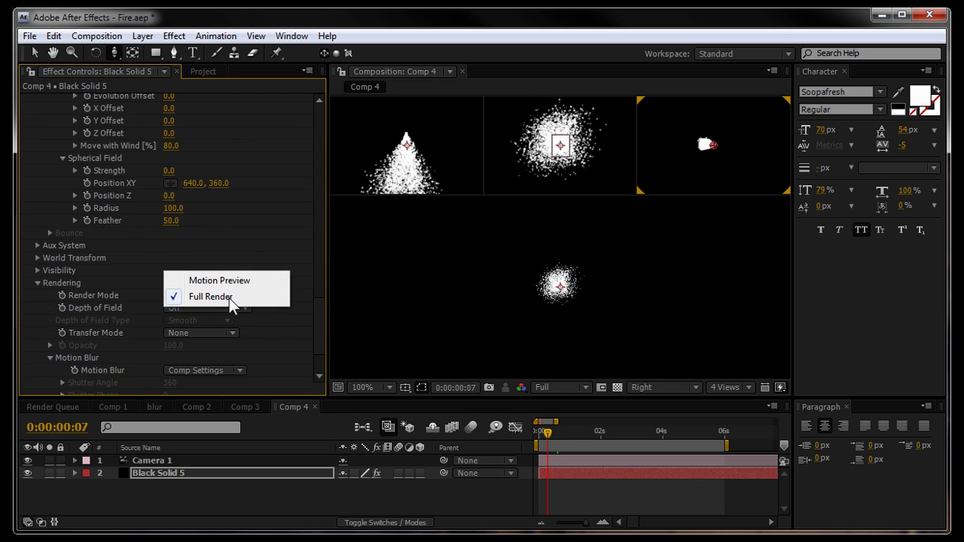
click(233, 285)
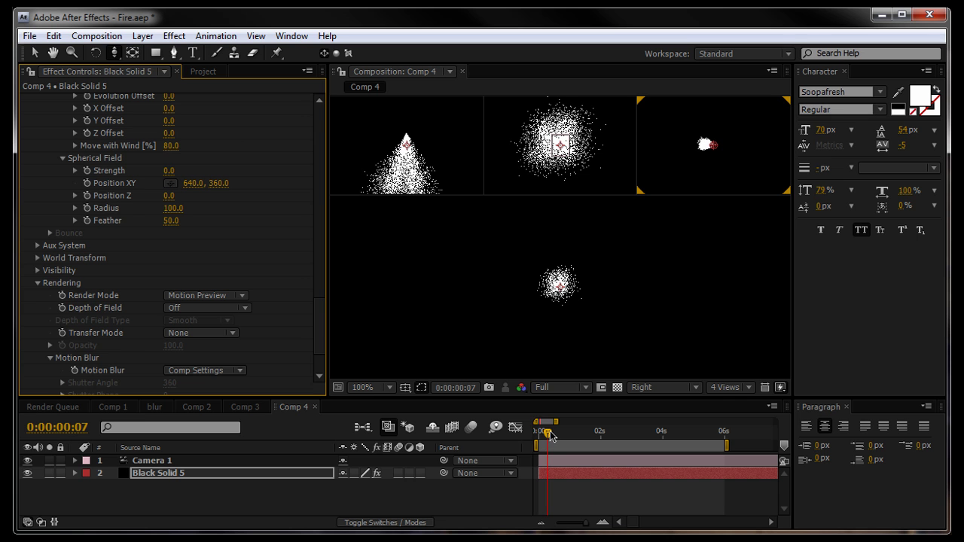
drag(549, 433, 540, 433)
key(KP_0)
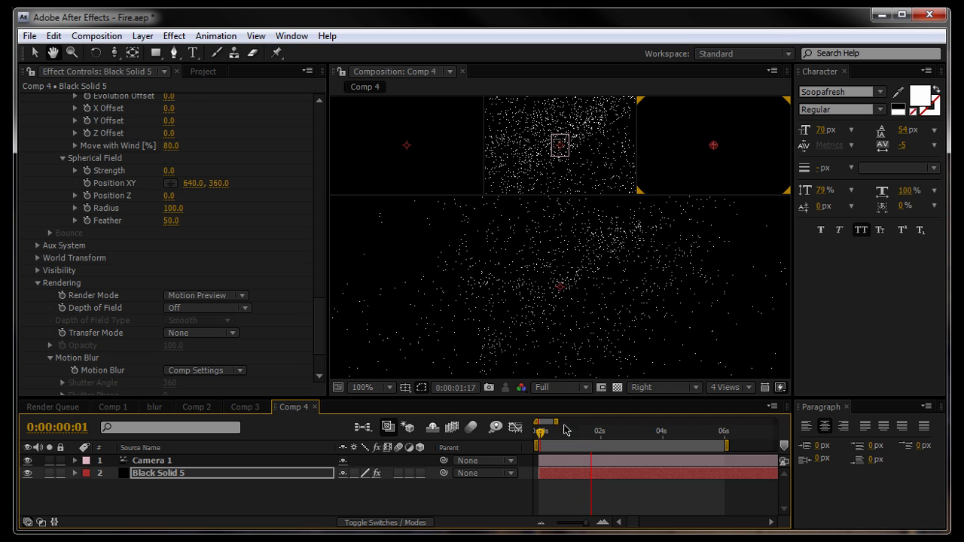
drag(572, 432, 549, 432)
click(538, 435)
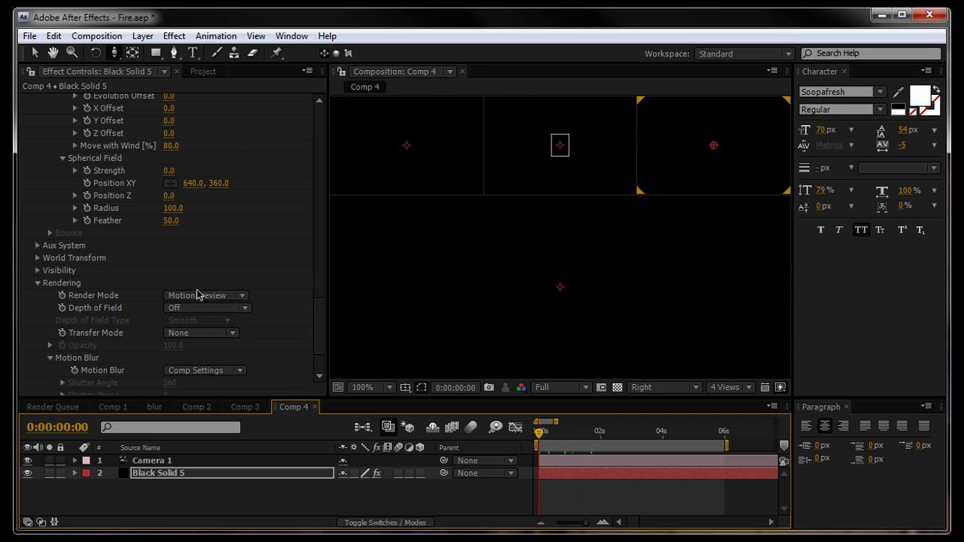
Step: Return Particular to Full Render and play the embers at Half viewer resolution
click(198, 295)
click(211, 318)
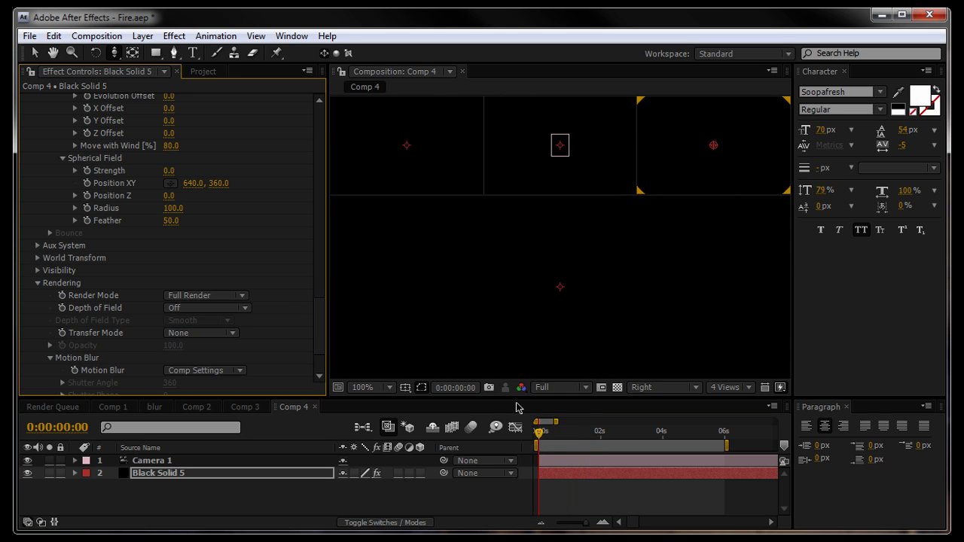
click(556, 389)
click(567, 444)
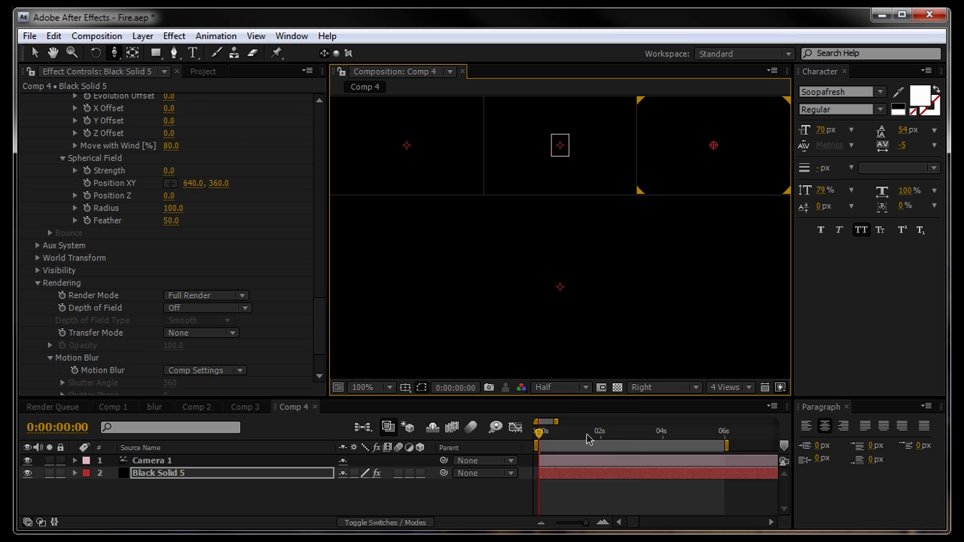
key(space)
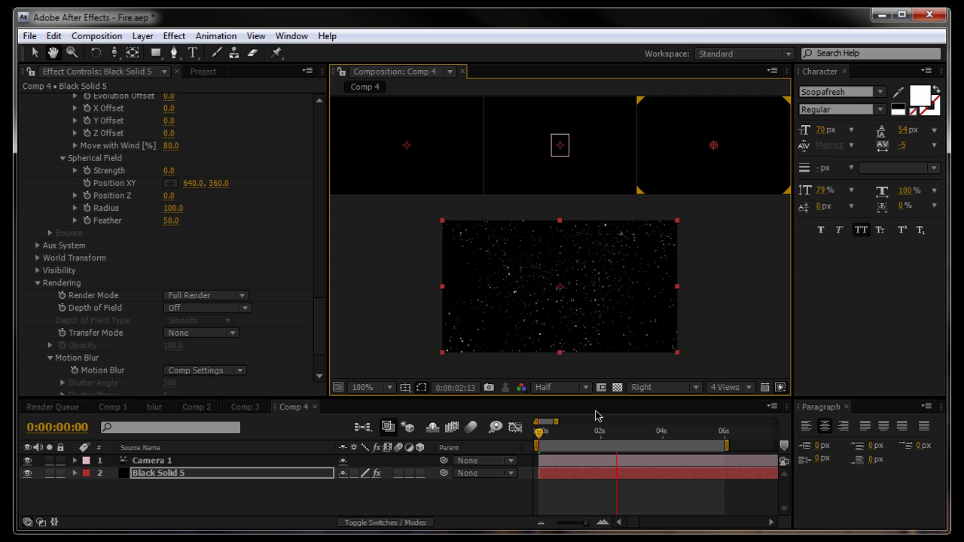
click(318, 306)
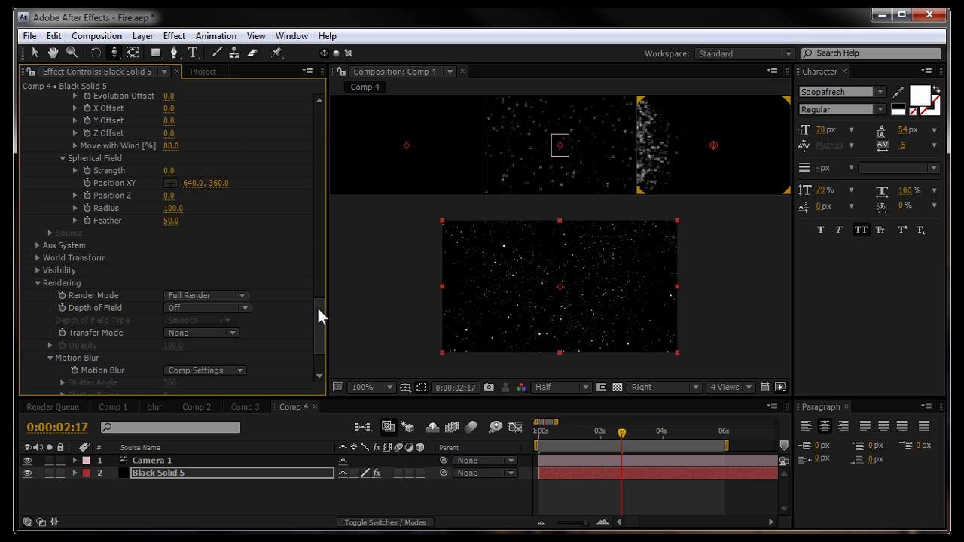
drag(318, 305, 319, 111)
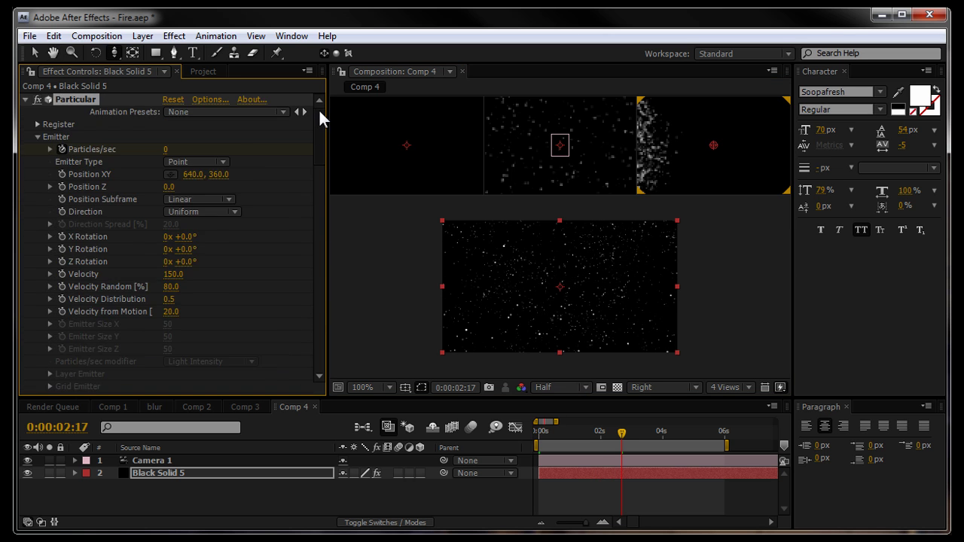
Step: Apply the Trapcode Shine effect to the Black Solid 5 particle layer
click(26, 102)
click(151, 490)
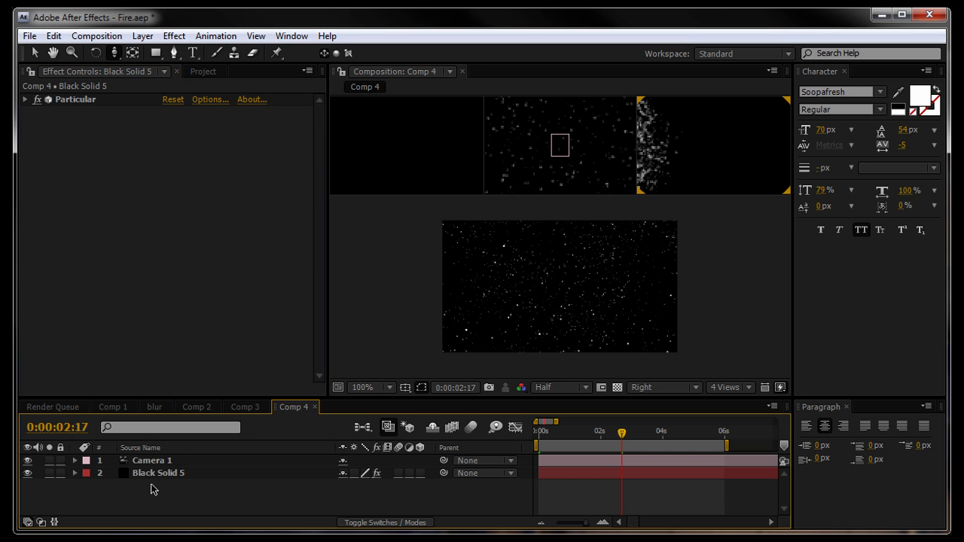
click(154, 475)
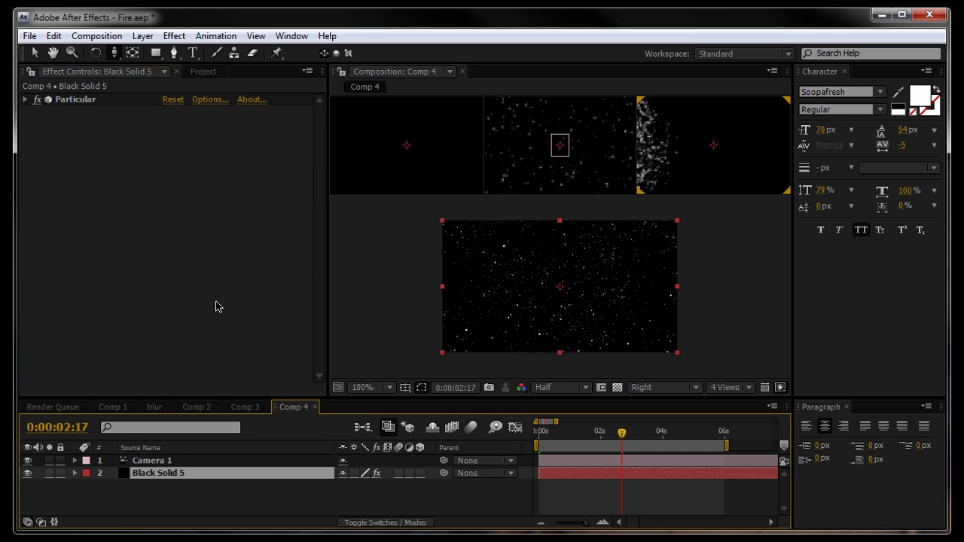
click(174, 36)
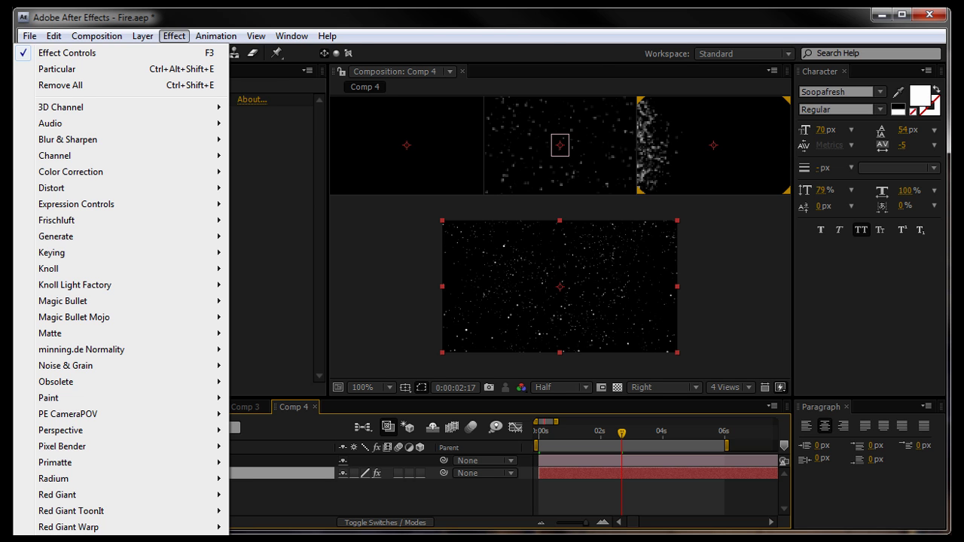
click(237, 316)
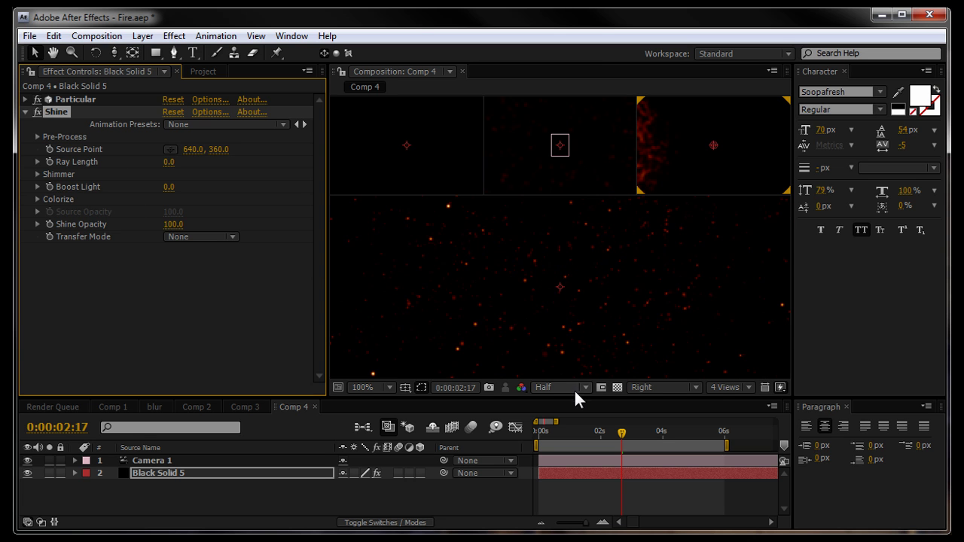
Step: View the comp at Full resolution with the playhead at 0:00:01:02
click(567, 385)
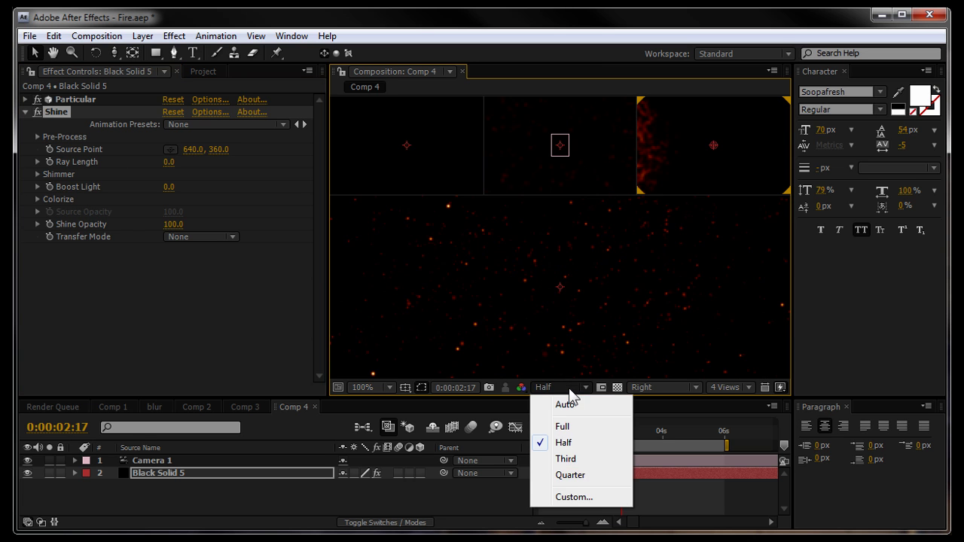
click(572, 427)
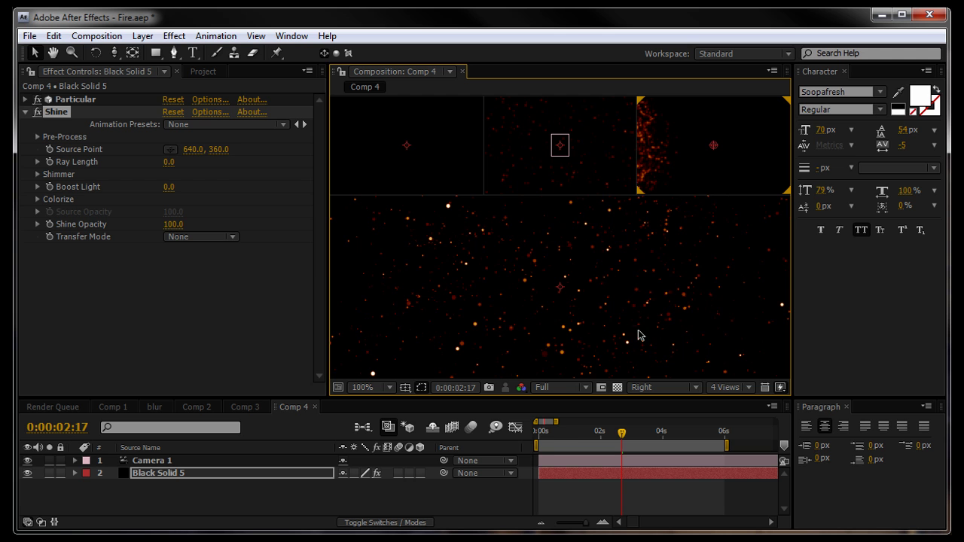
click(561, 434)
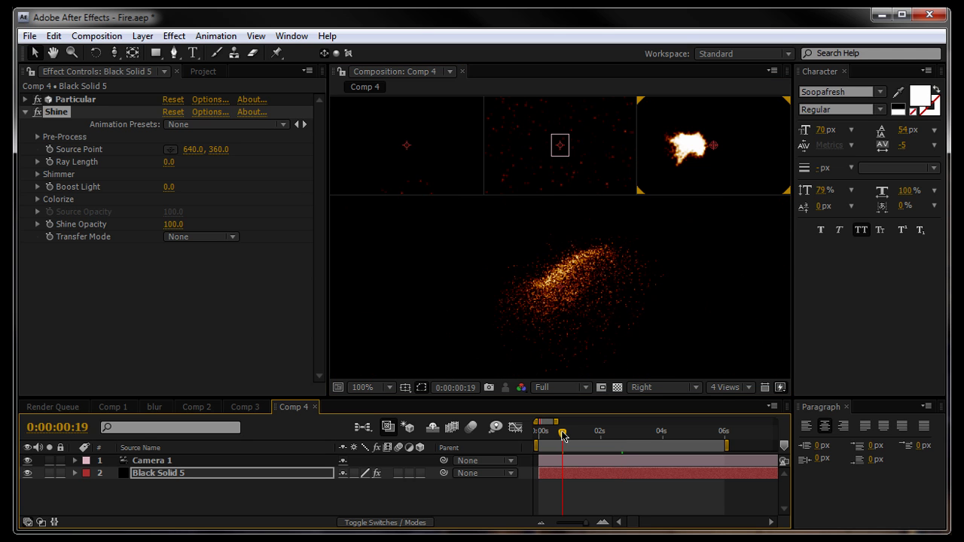
drag(561, 434, 572, 434)
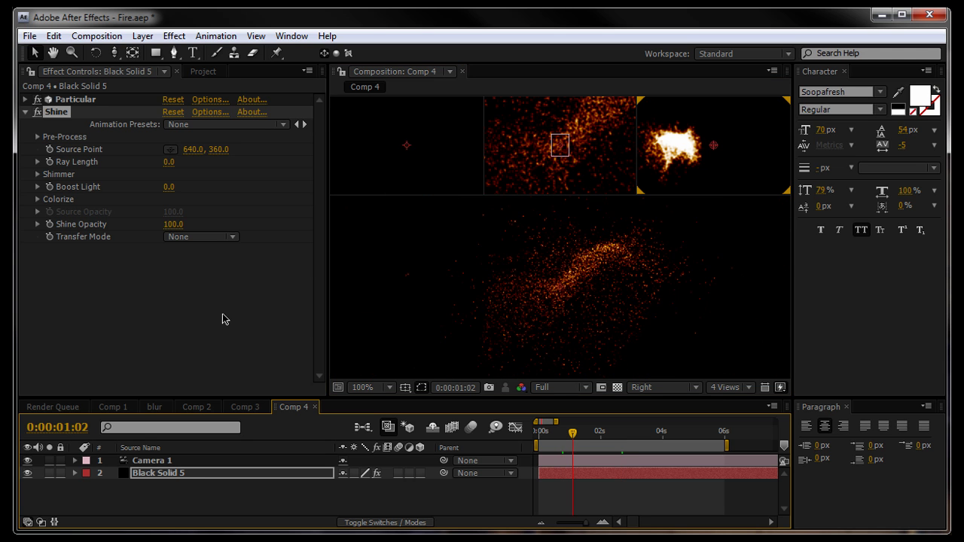
Step: Set Shine's Boost Light to 4
click(169, 187)
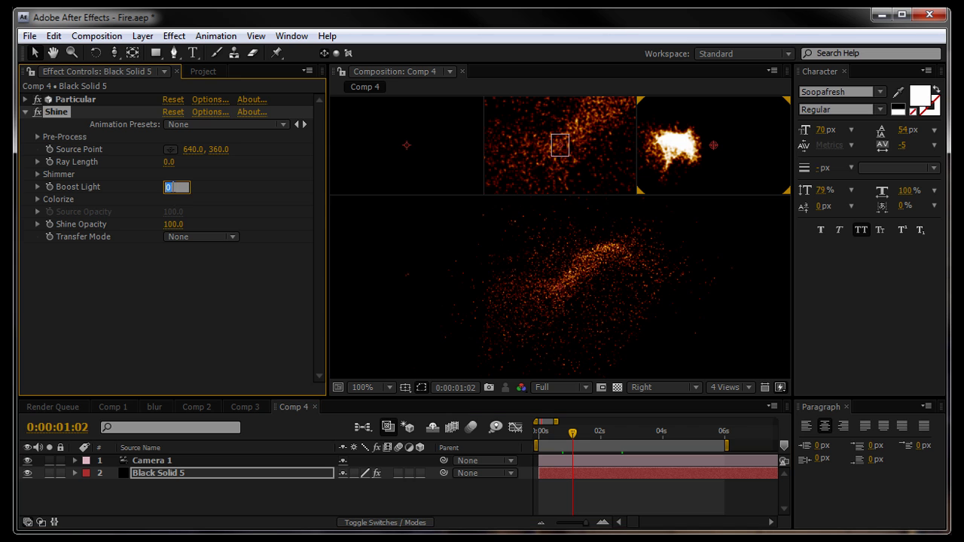
text(4)
key(Return)
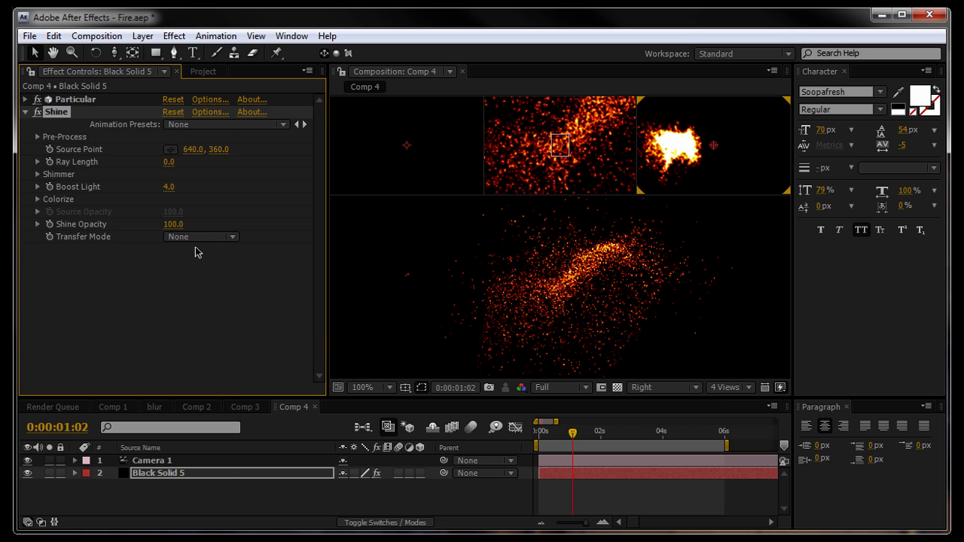
Step: Browse the Effect > Color Correction menu and close it without adding an effect
click(174, 35)
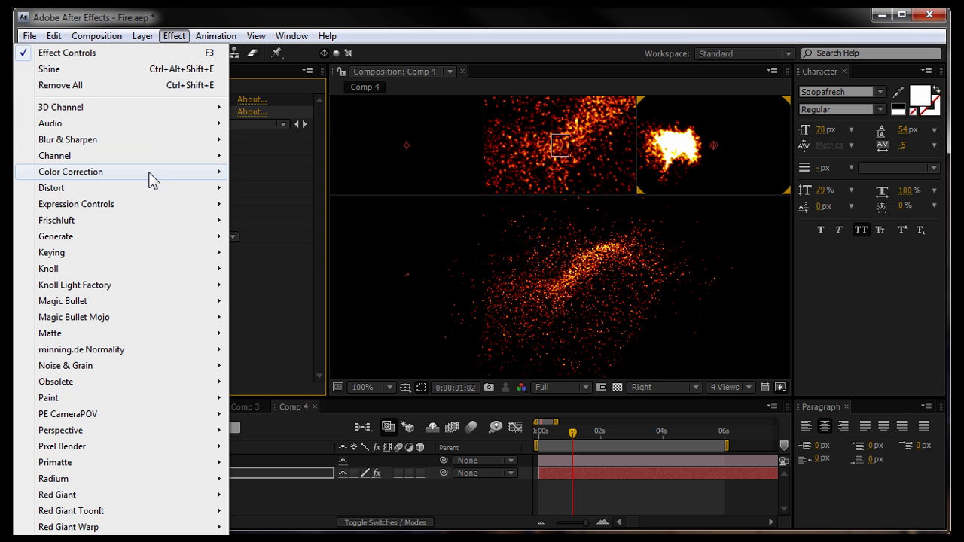
mouse_move(167, 175)
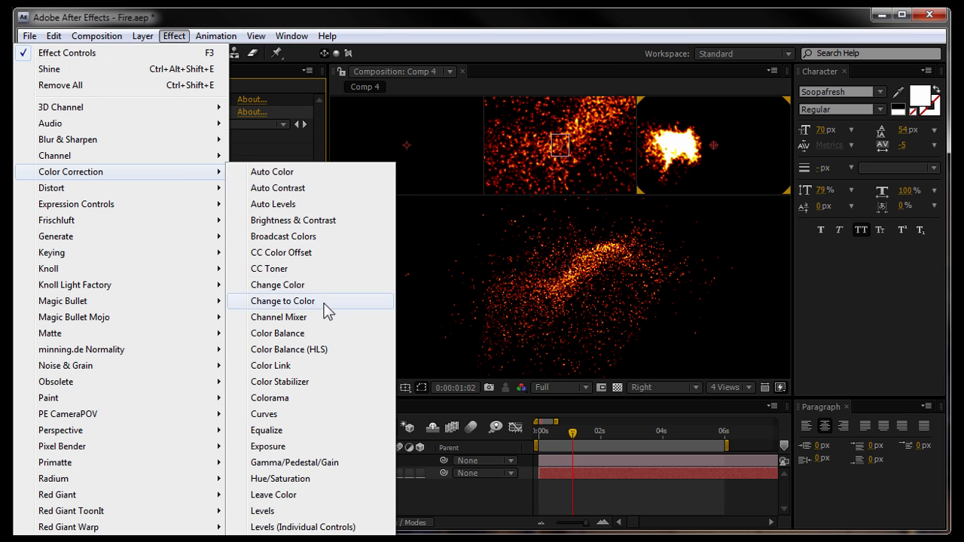
click(349, 480)
click(486, 498)
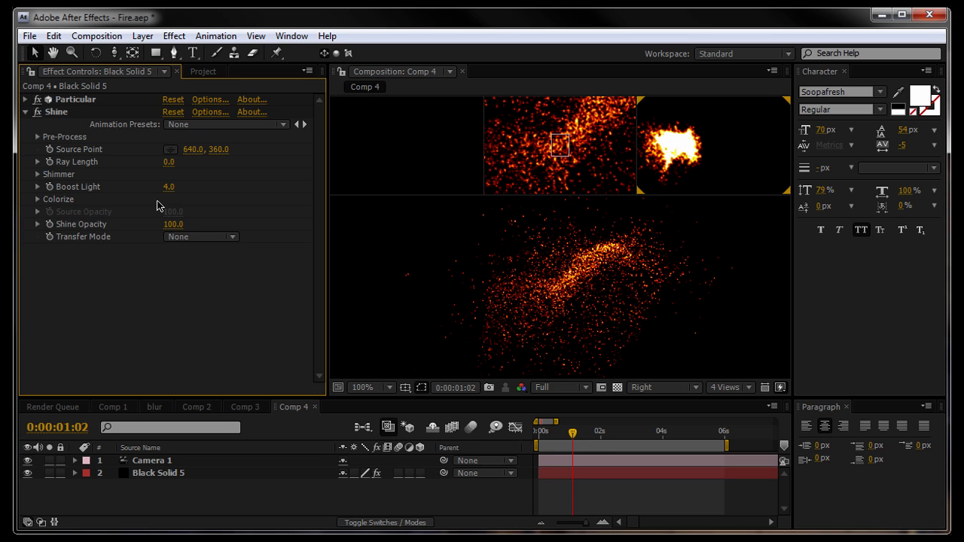
Step: Switch Shine's Colorize to 5-Color Gradient, with Mid High white and Mid Low matching Midtones
click(37, 200)
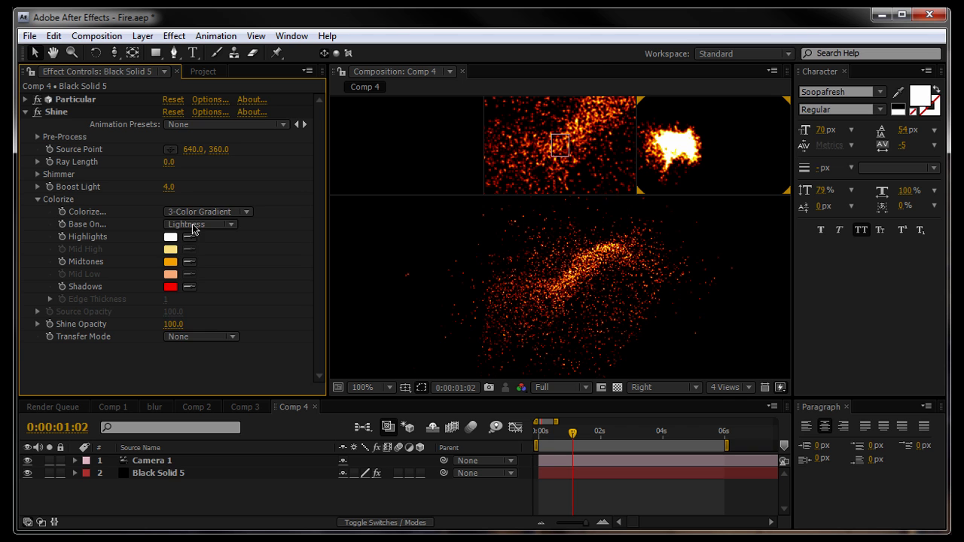
click(202, 213)
click(218, 230)
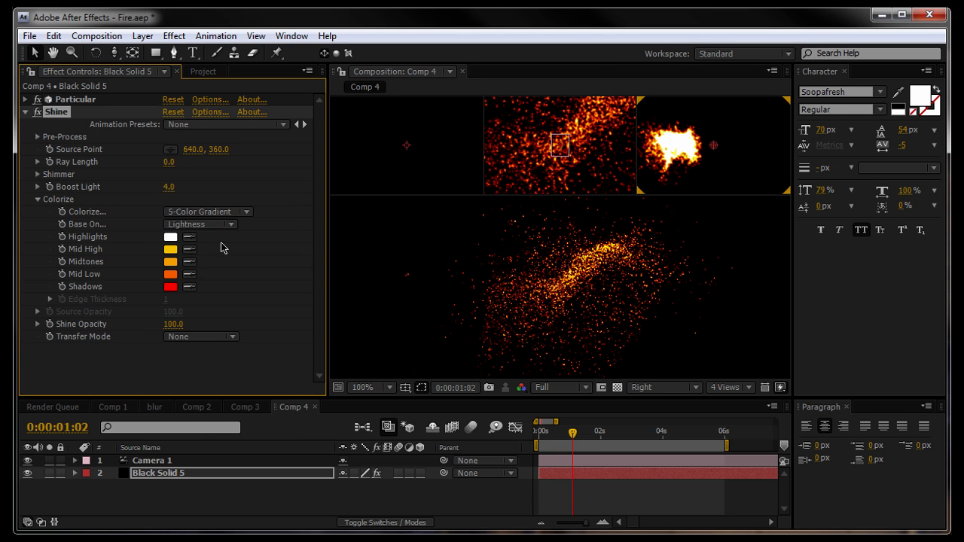
click(189, 254)
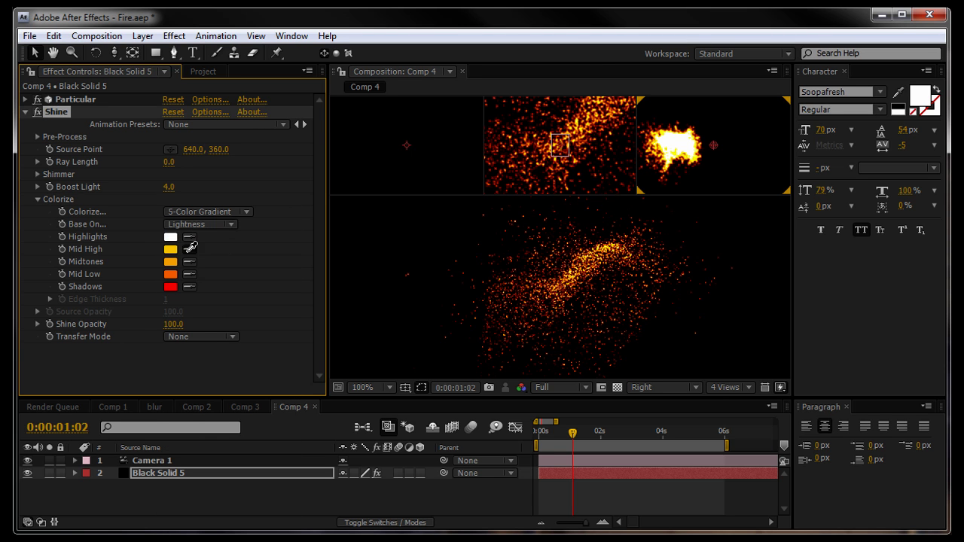
click(171, 237)
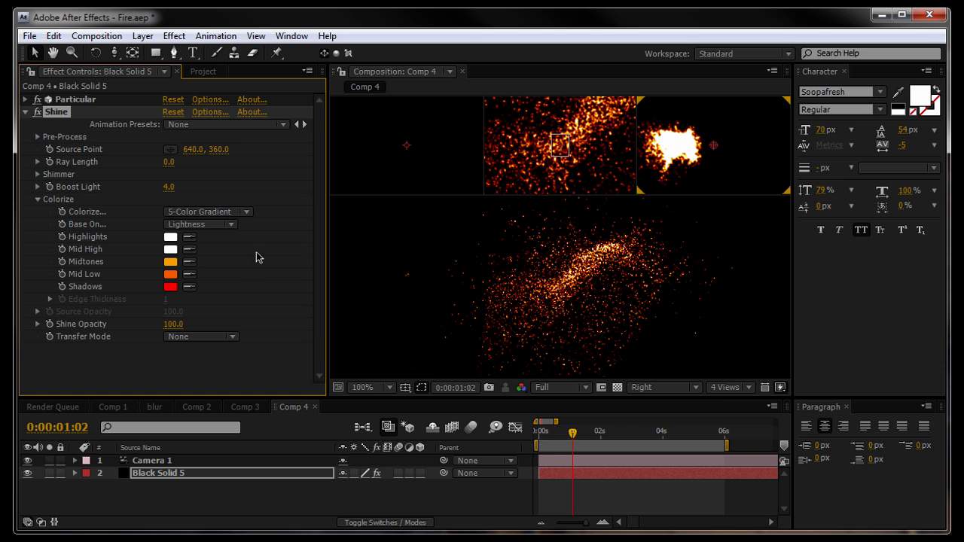
click(189, 278)
click(171, 261)
Step: Change Shine's Shadows colour to a redder orange, FF5A00, and check it at 0:00:01:15
click(170, 288)
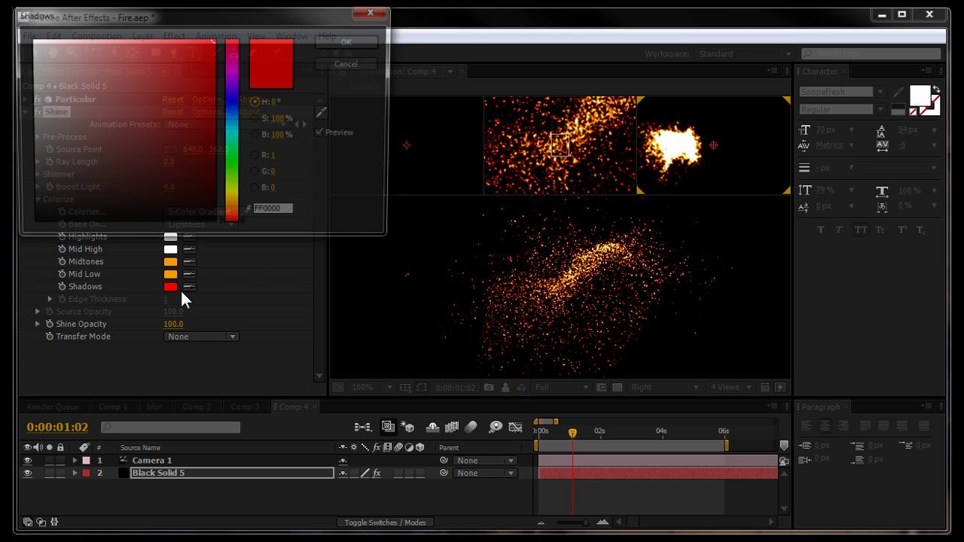
click(231, 211)
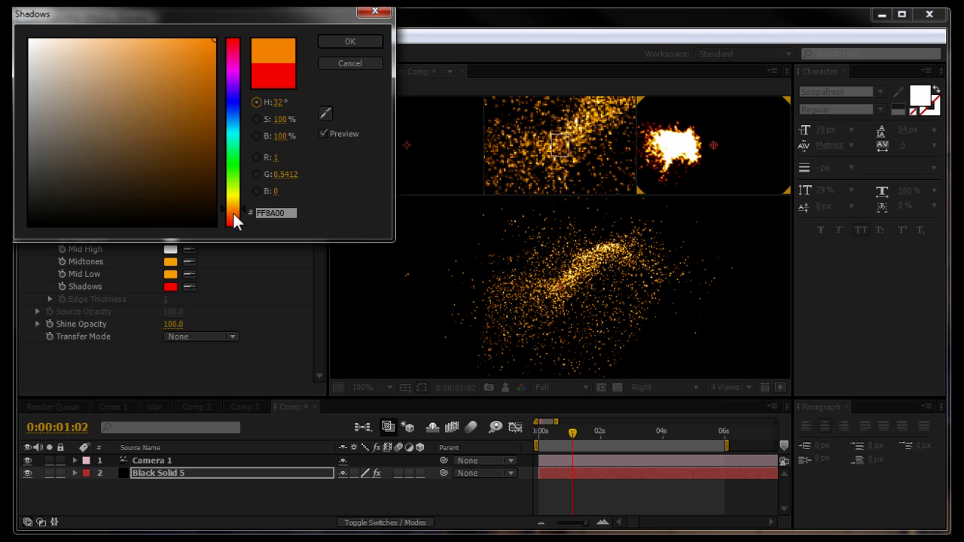
drag(232, 211, 234, 215)
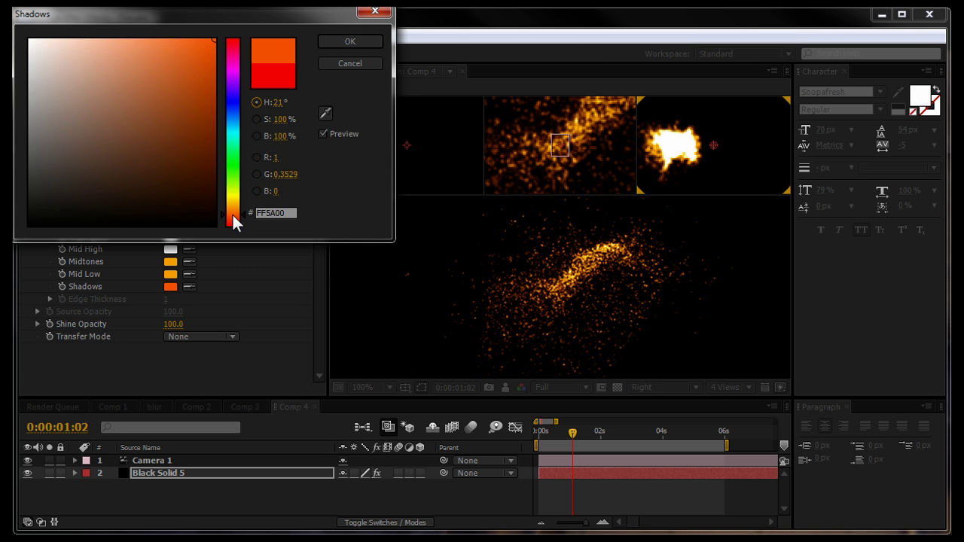
click(334, 42)
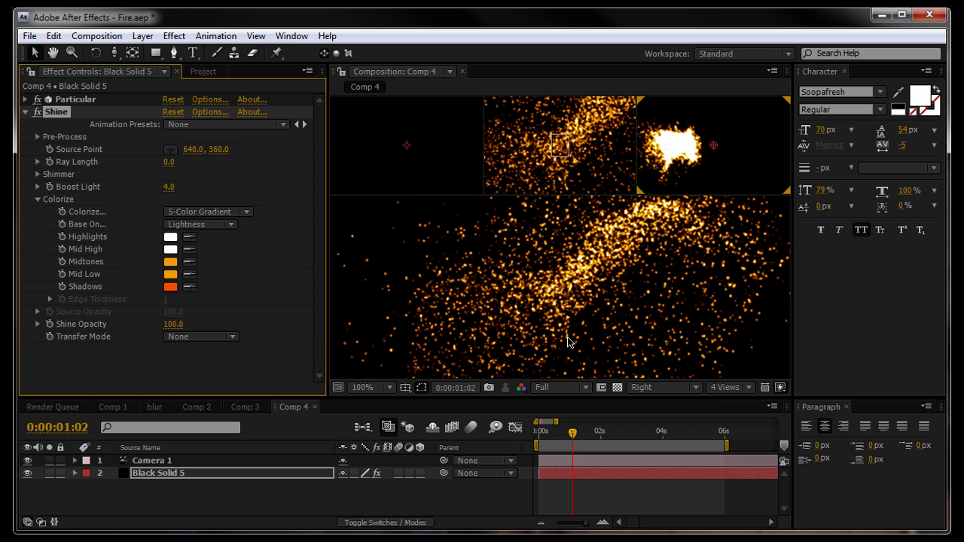
click(597, 435)
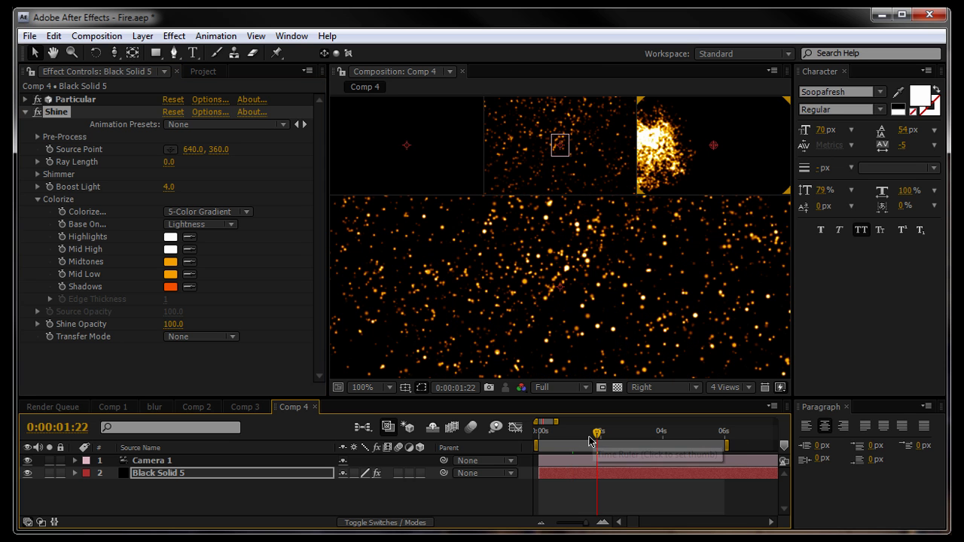
click(589, 433)
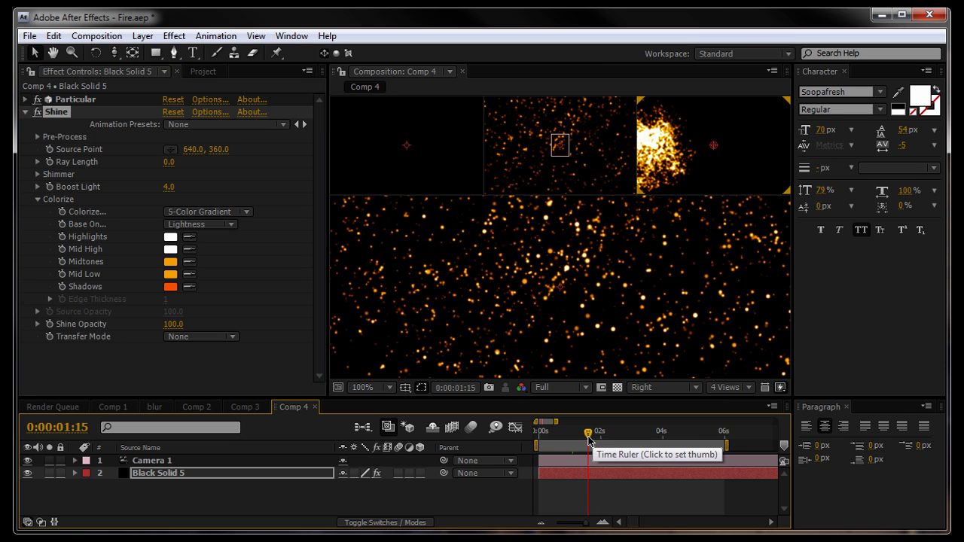
Step: Deepen Shadows to red-orange FF4200 and lighten Midtones to golden FABC49
click(171, 287)
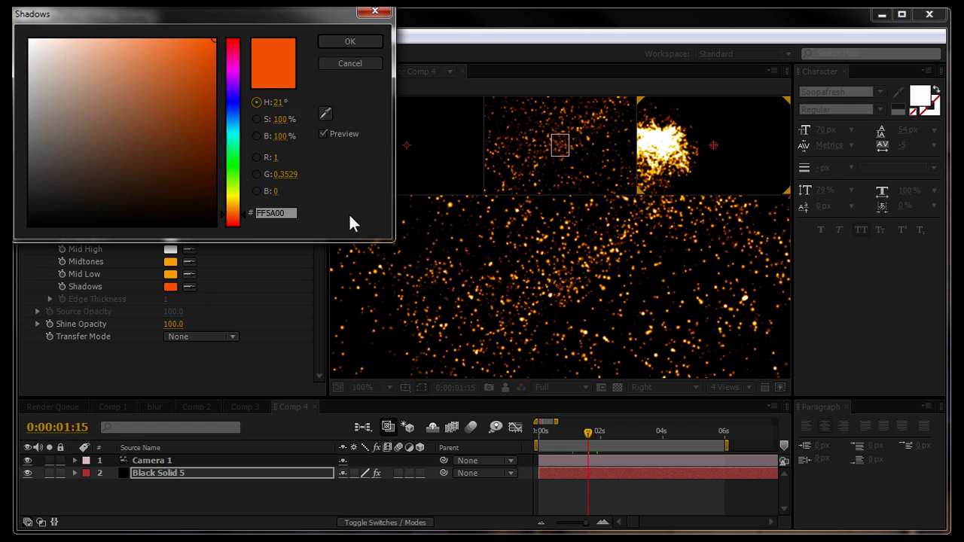
click(235, 215)
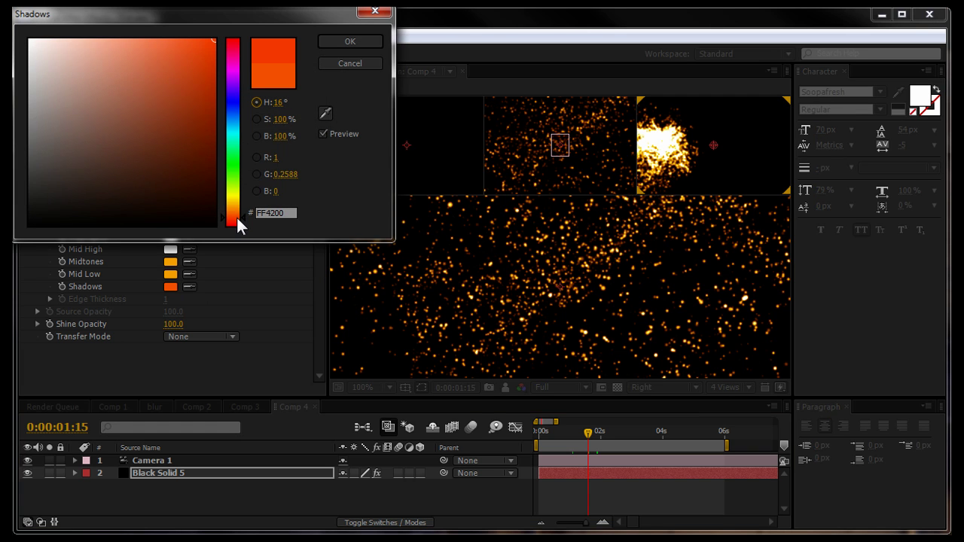
click(362, 44)
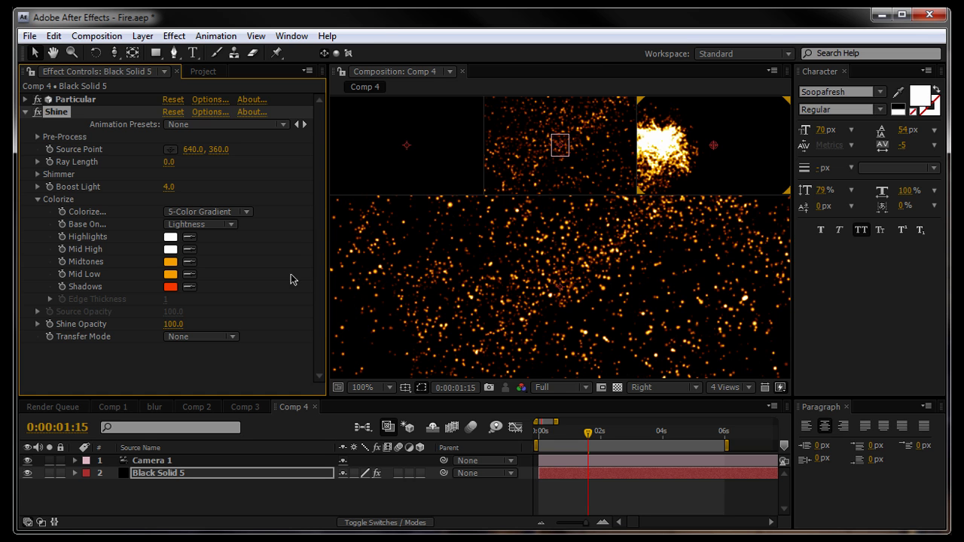
click(171, 262)
click(159, 42)
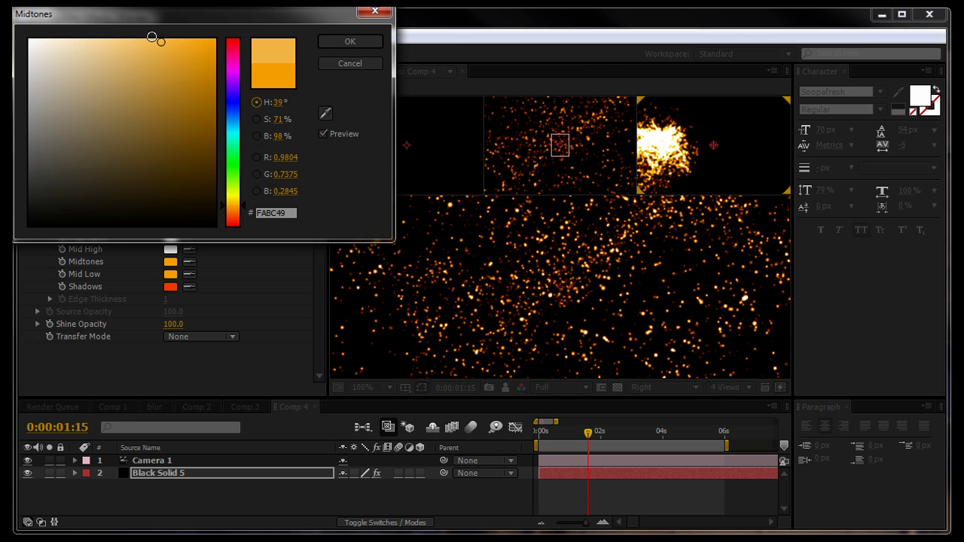
click(349, 41)
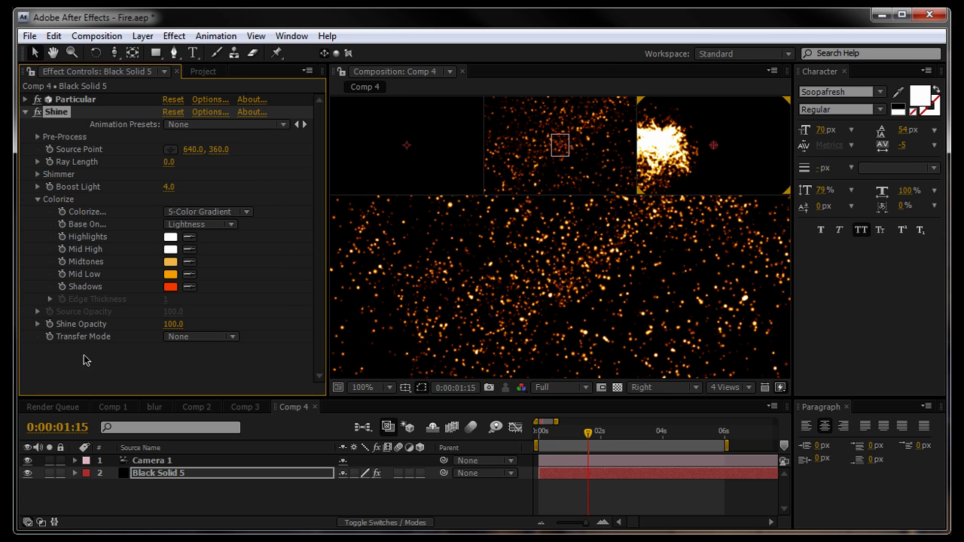
Step: Turn on Motion Blur in Particular's Rendering settings
click(26, 111)
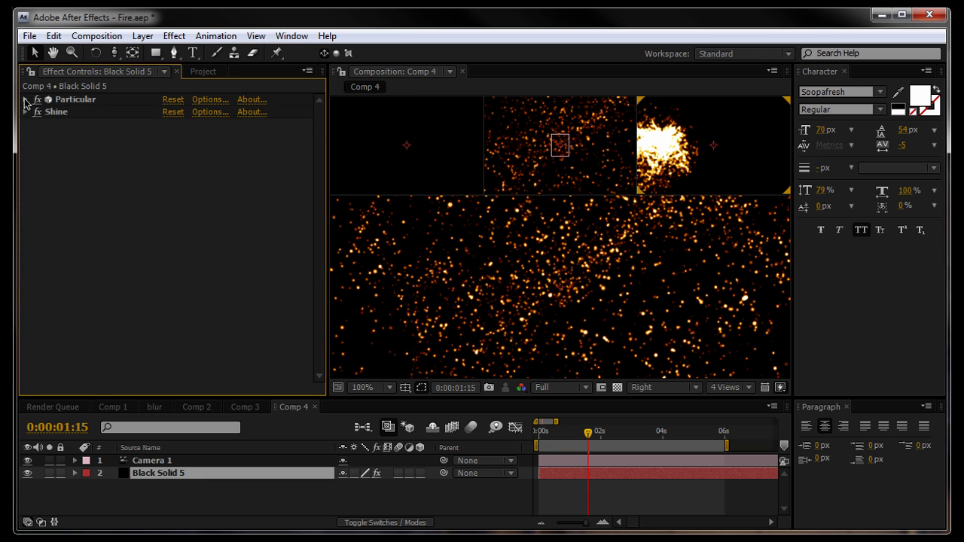
click(26, 99)
drag(317, 168, 321, 350)
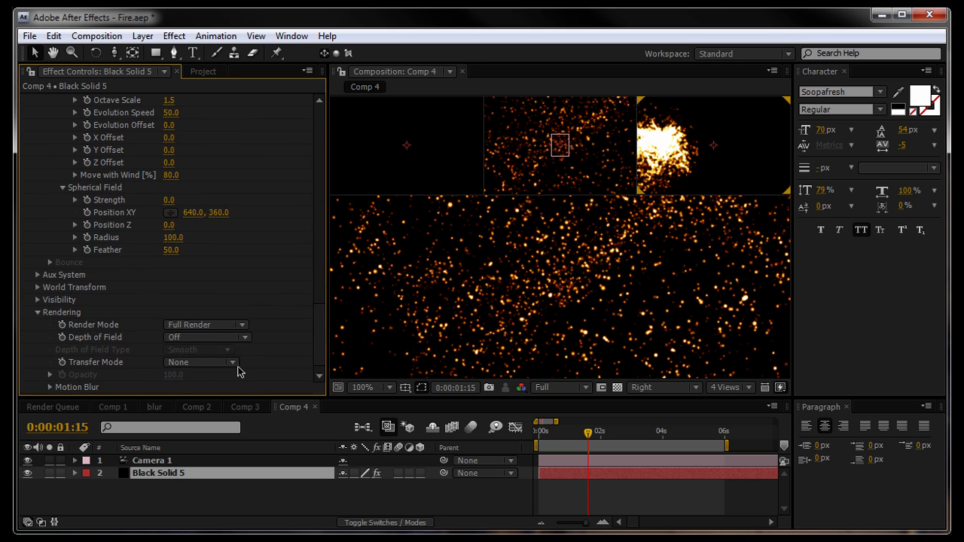
scroll(239, 371, down, 1)
click(51, 376)
scroll(197, 312, down, 3)
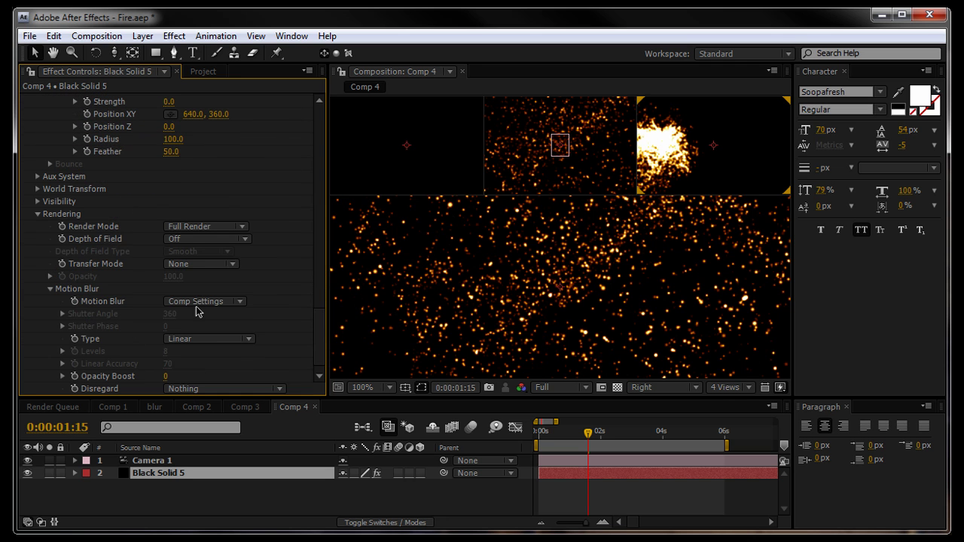
click(197, 303)
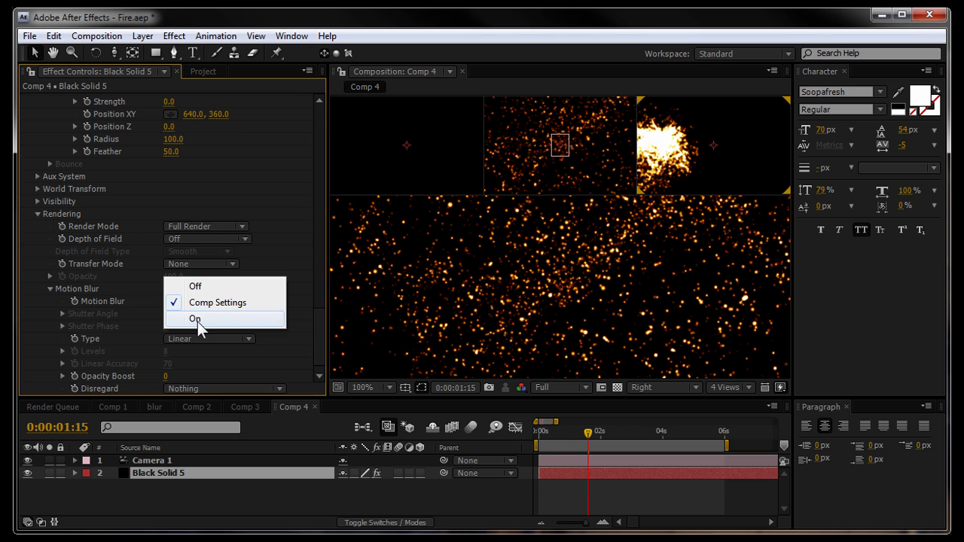
click(197, 319)
Step: Set the motion blur Shutter Angle to 180 and Opacity Boost to 40
click(173, 315)
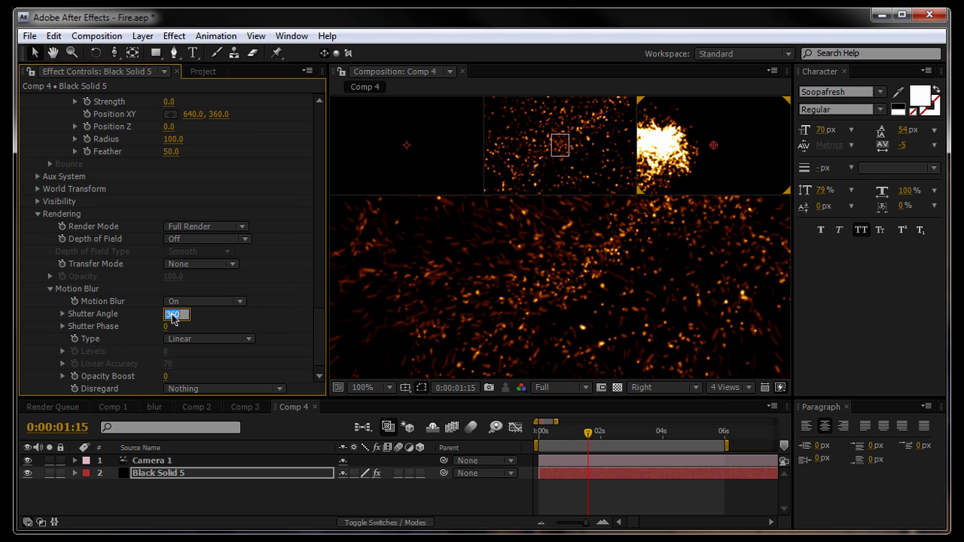
text(180)
key(Return)
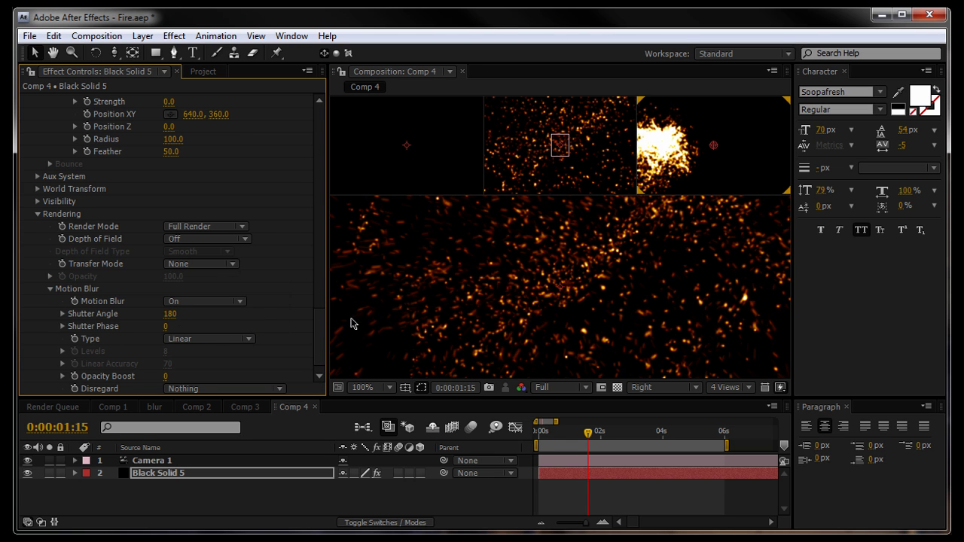
click(165, 377)
key(Return)
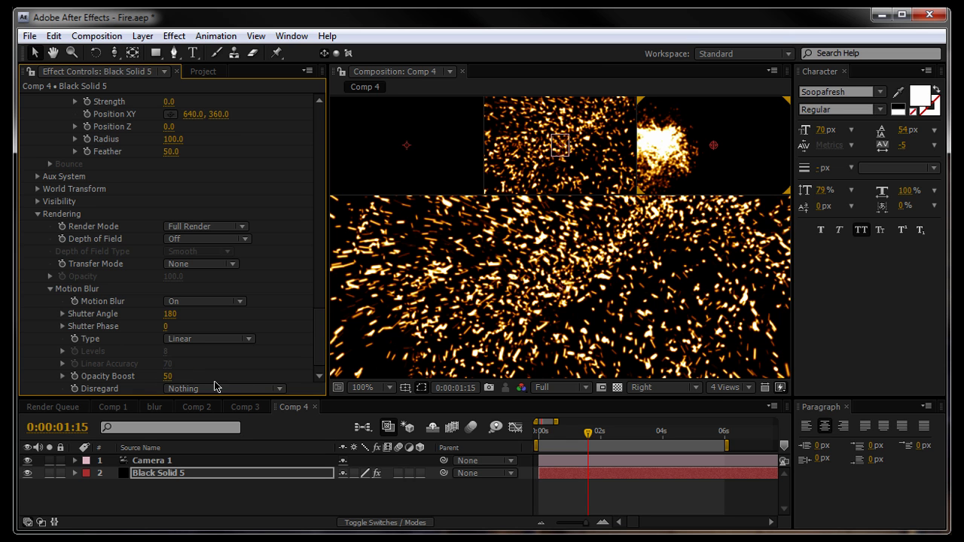
click(168, 376)
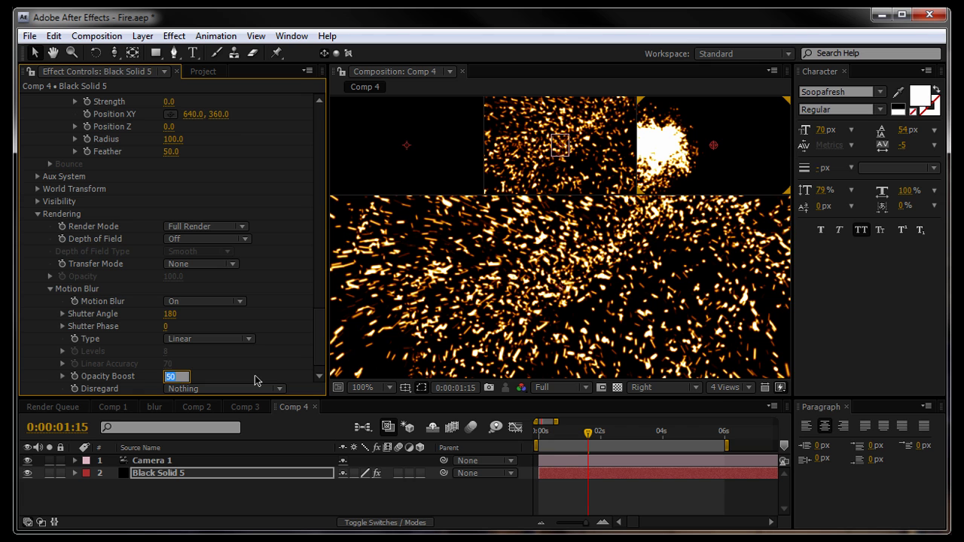
text(40)
key(Return)
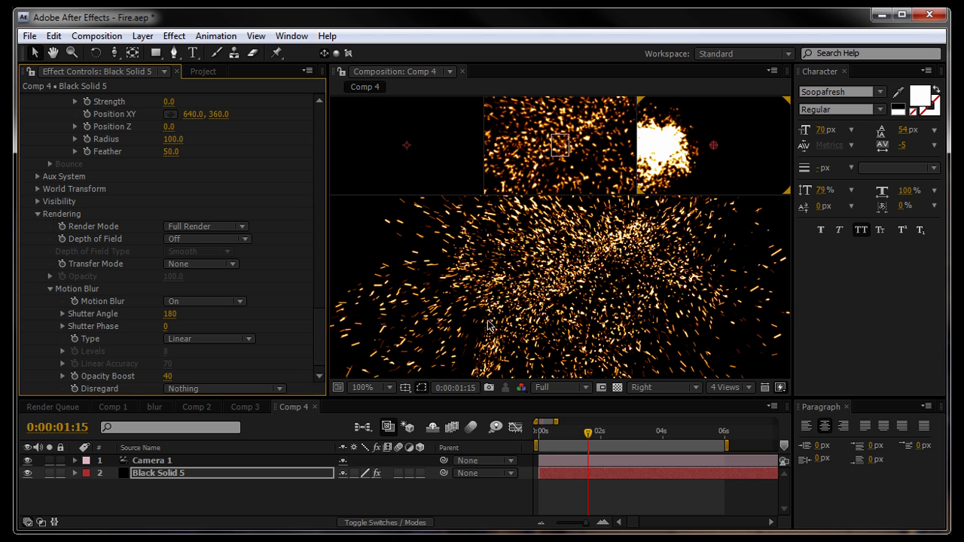
Step: Drop the viewer to Half resolution and reveal Camera 1's depth of field options
click(546, 390)
click(555, 444)
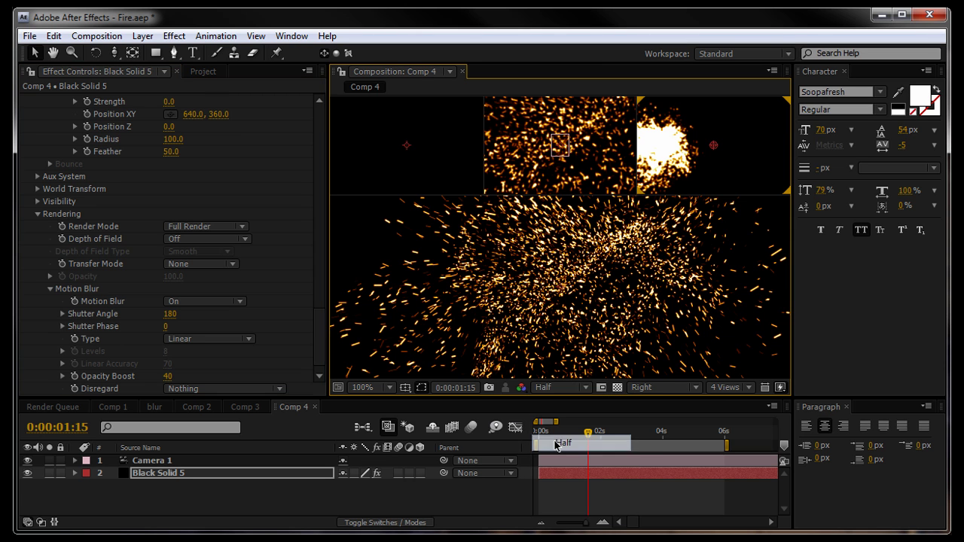
click(74, 461)
click(86, 489)
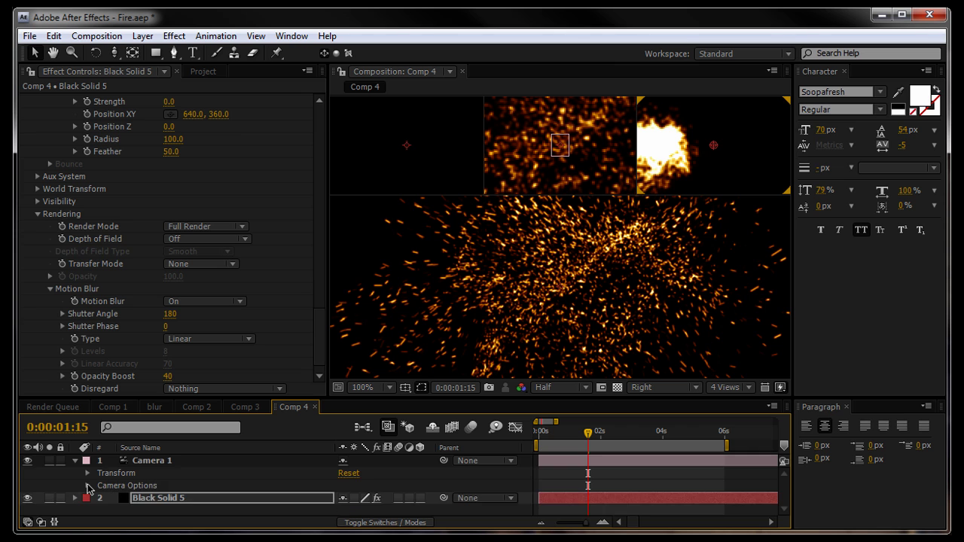
click(87, 488)
scroll(134, 505, down, 2)
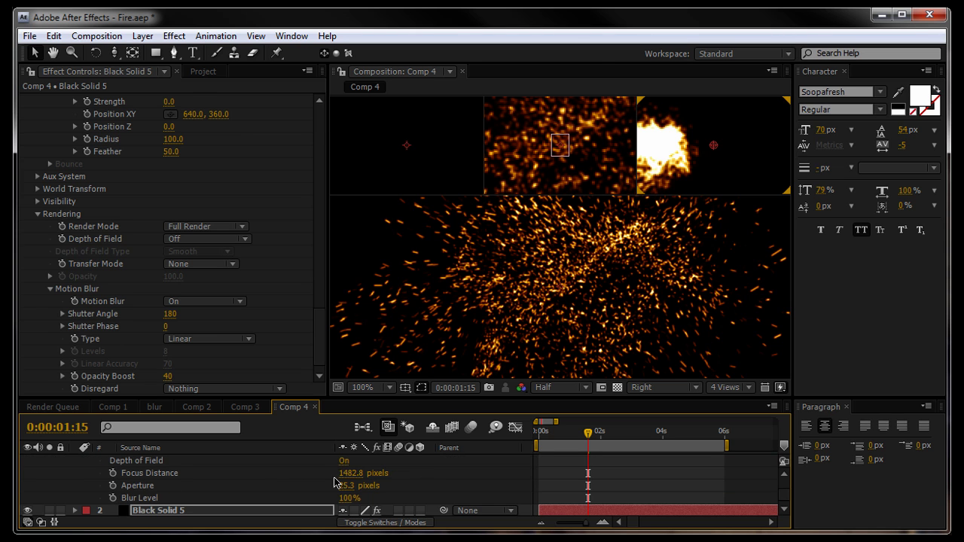
scroll(295, 484, up, 2)
scroll(298, 488, down, 2)
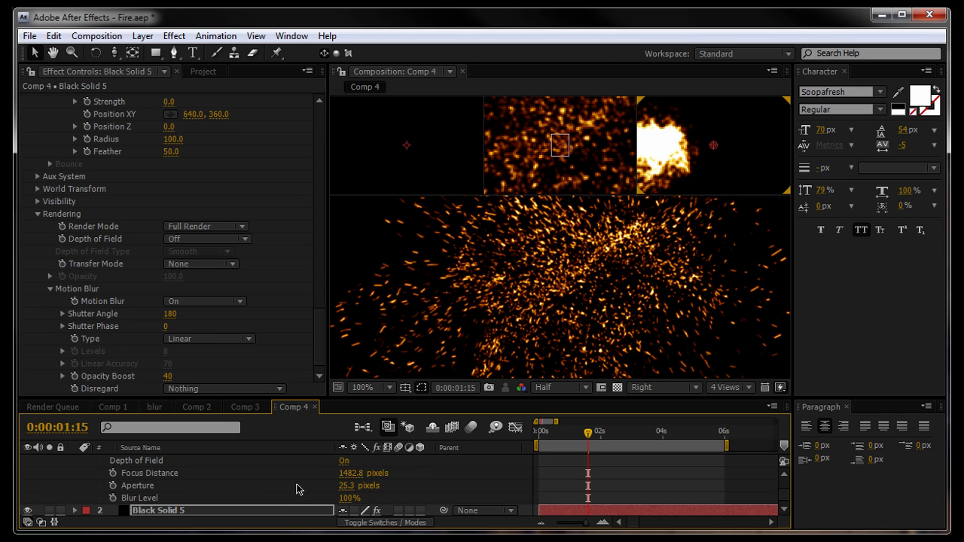
Step: Raise Camera 1's Blur Level to 400%
drag(348, 498, 508, 499)
click(348, 498)
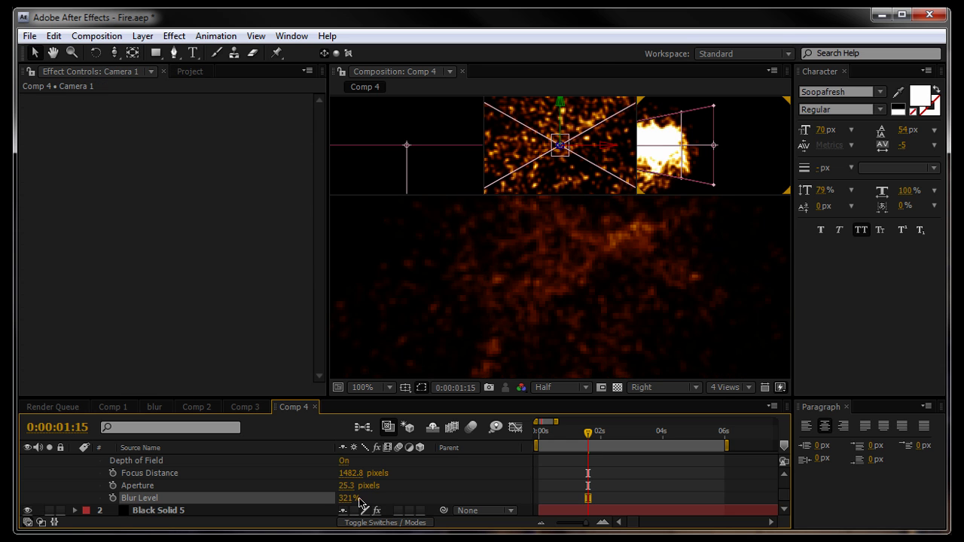
text(40)
key(Return)
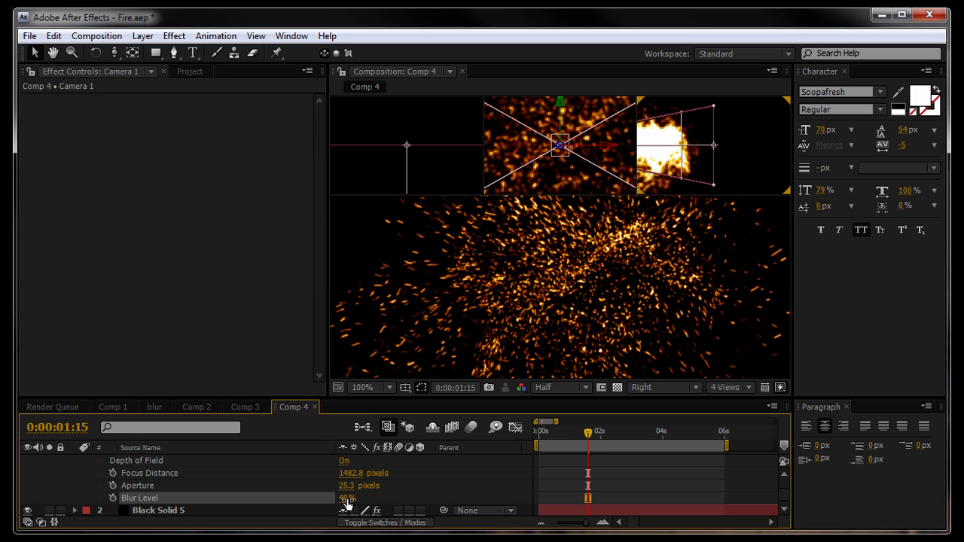
click(347, 500)
text(100)
key(Return)
Step: Set Particular's Depth of Field to Camera Settings
click(180, 511)
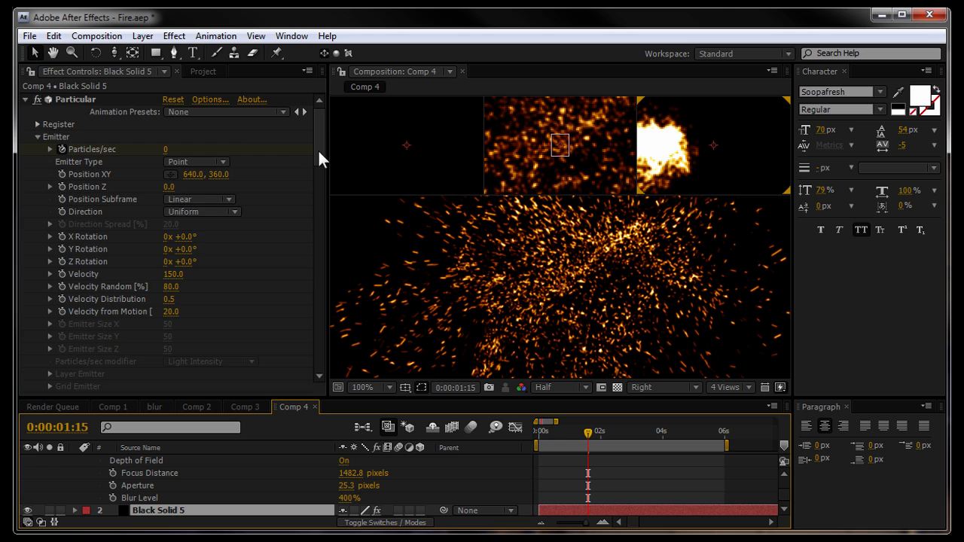
drag(318, 149, 315, 396)
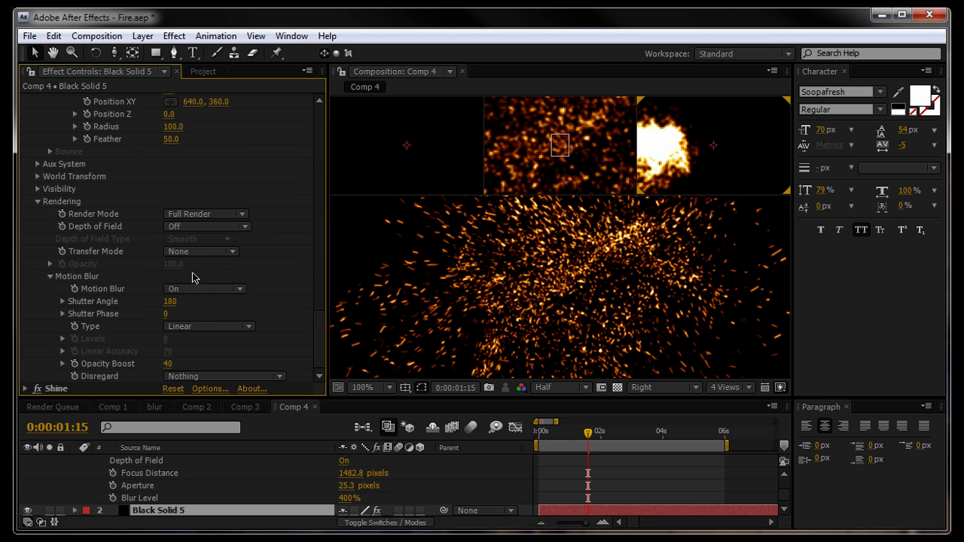
click(212, 229)
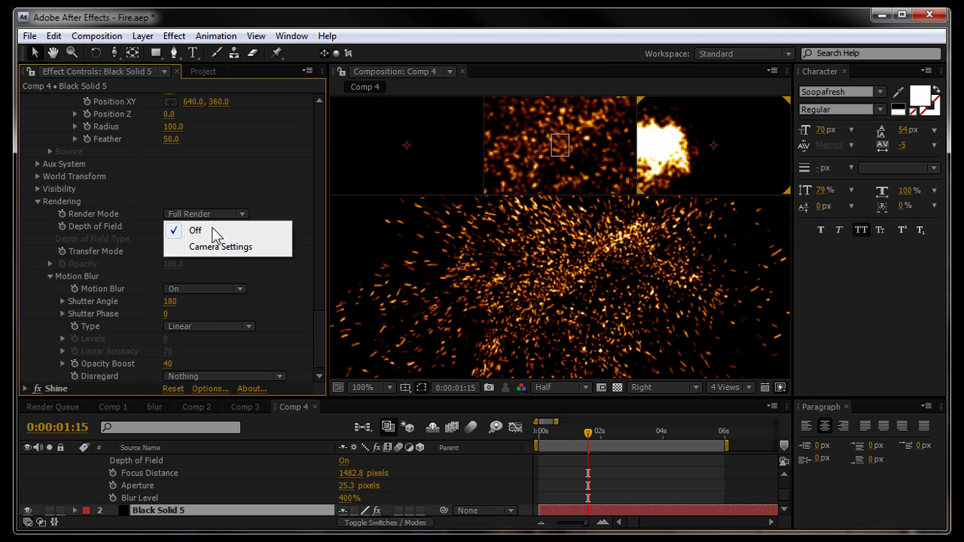
click(223, 245)
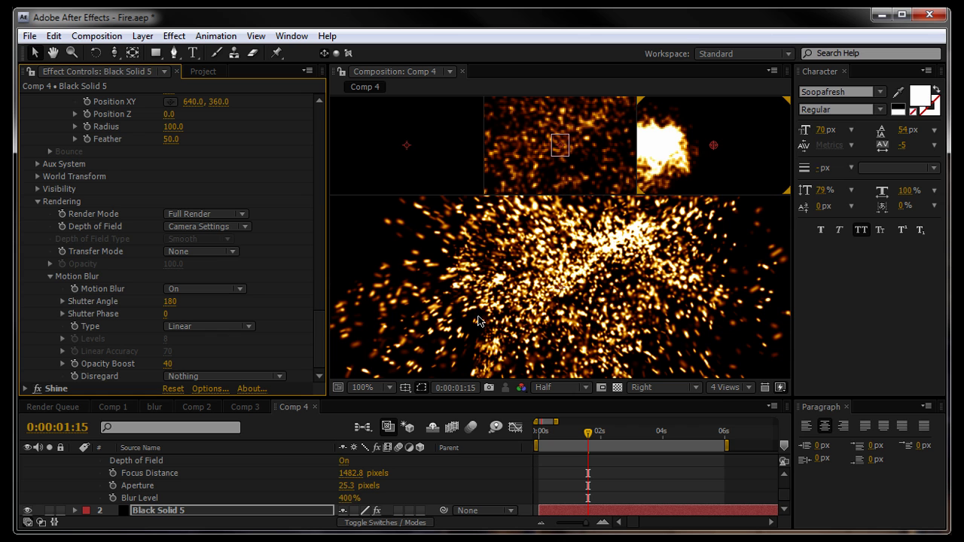
Step: Set Camera 1's Aperture to 35 pixels and Blur Level to 500%
click(347, 489)
text(30.8)
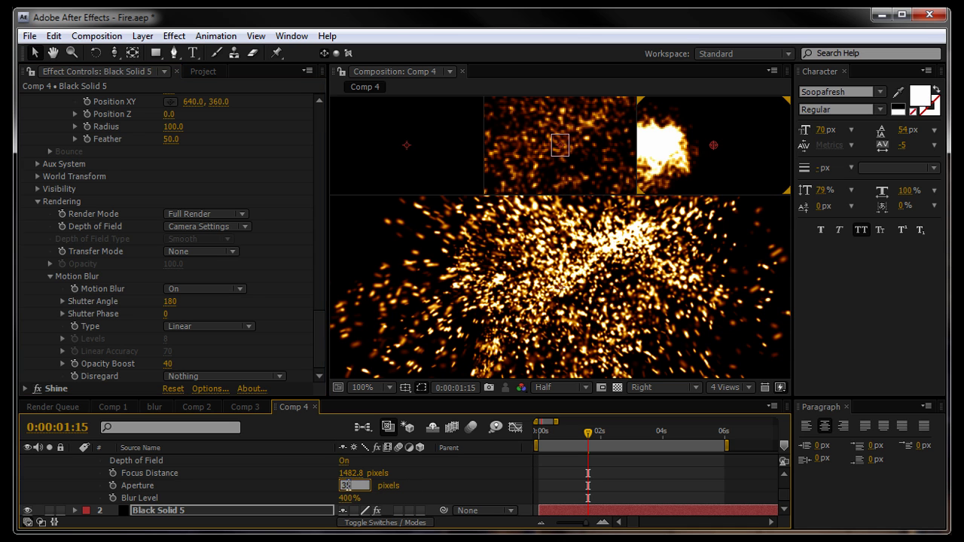
key(Return)
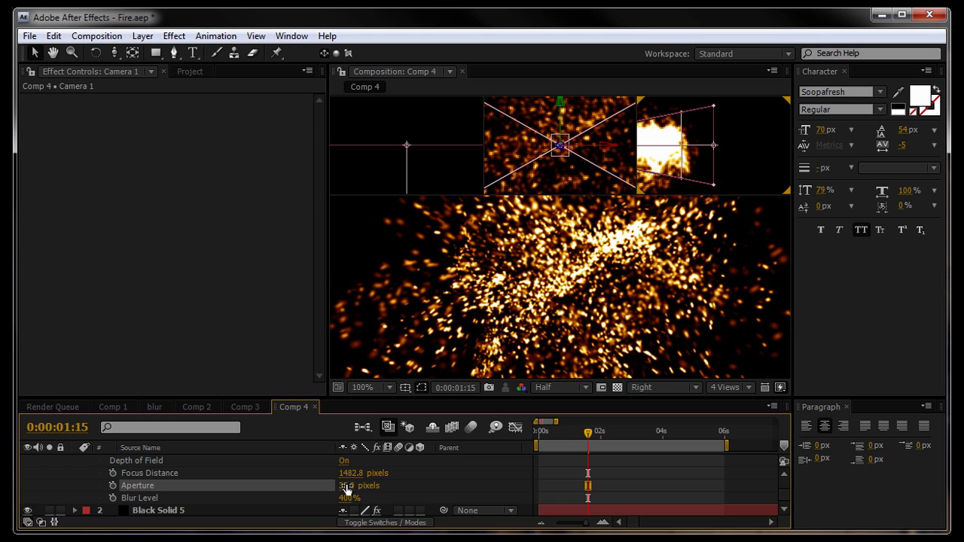
drag(348, 488, 364, 503)
click(345, 498)
text(500)
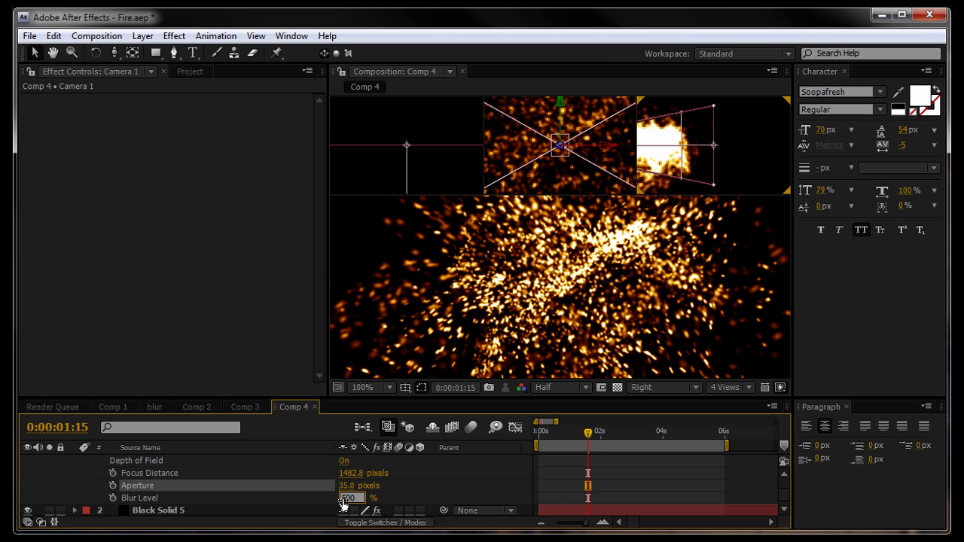
key(Return)
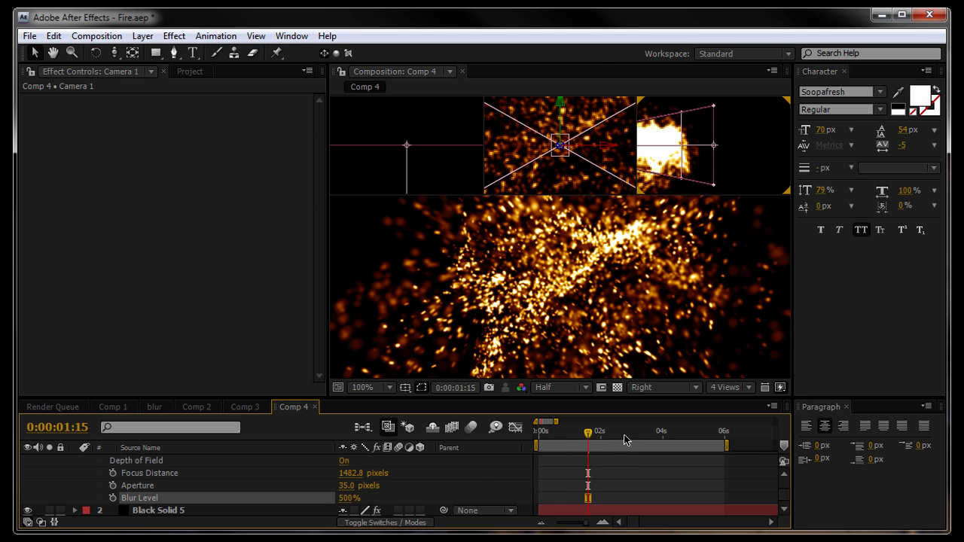
Step: Park the playhead at 0:00:01:07, then collapse and deselect the Camera 1 layer
click(624, 440)
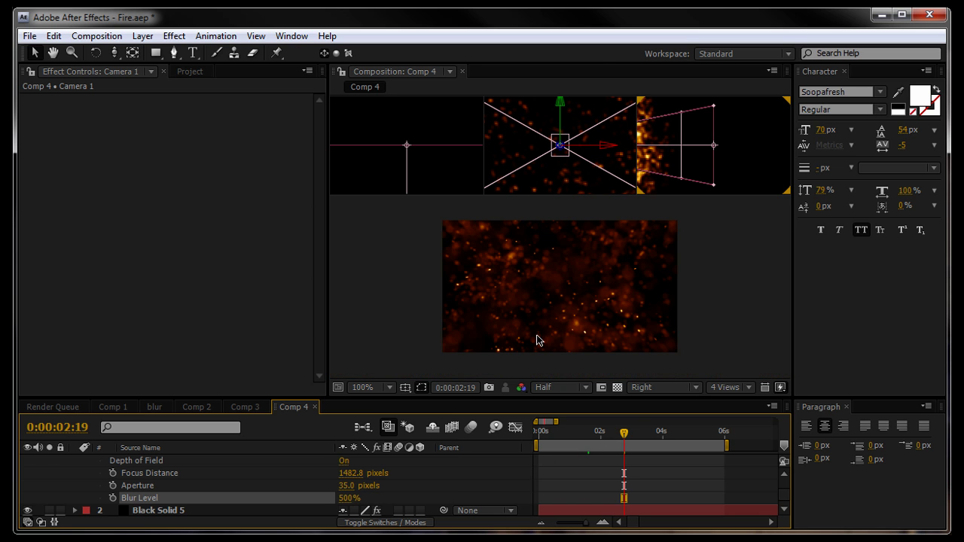
scroll(539, 340, down, 2)
click(613, 434)
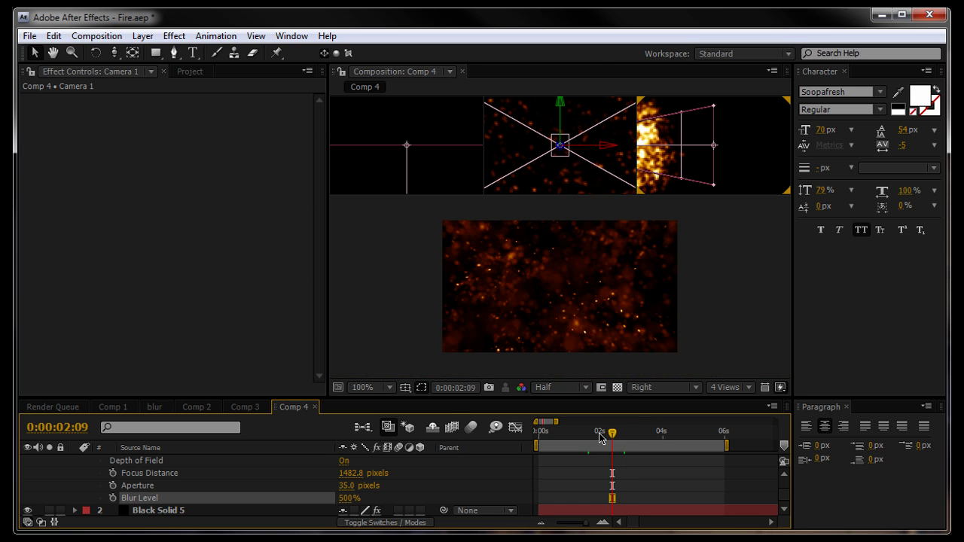
click(592, 436)
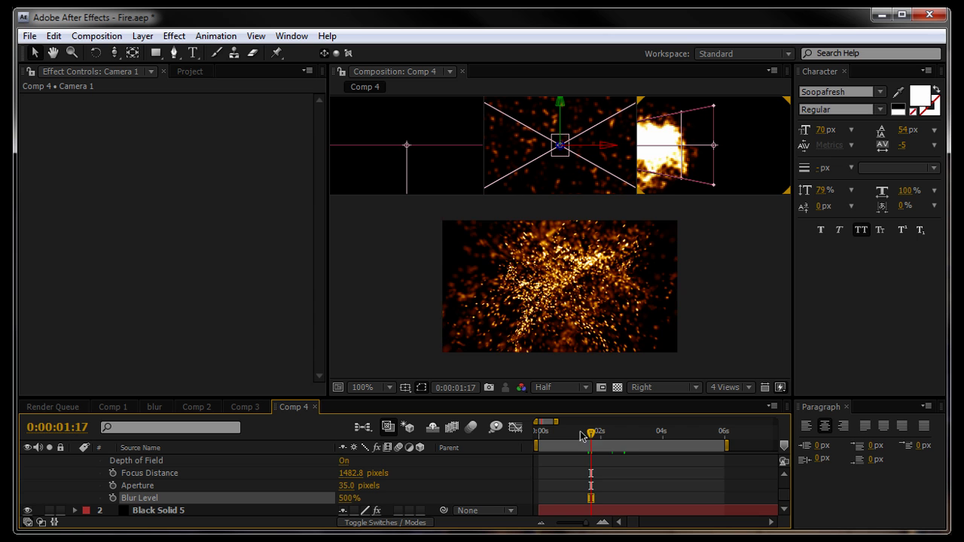
click(578, 436)
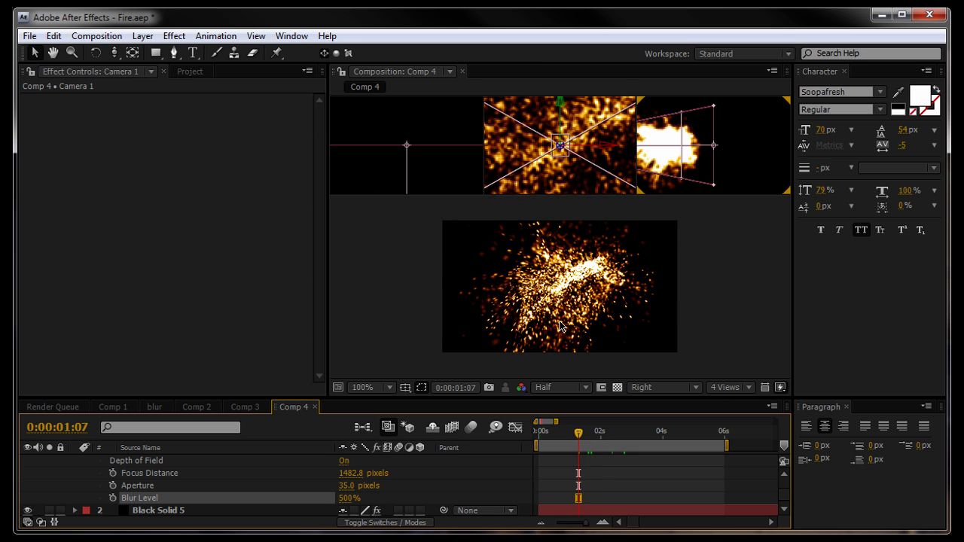
scroll(560, 325, up, 2)
scroll(96, 482, up, 3)
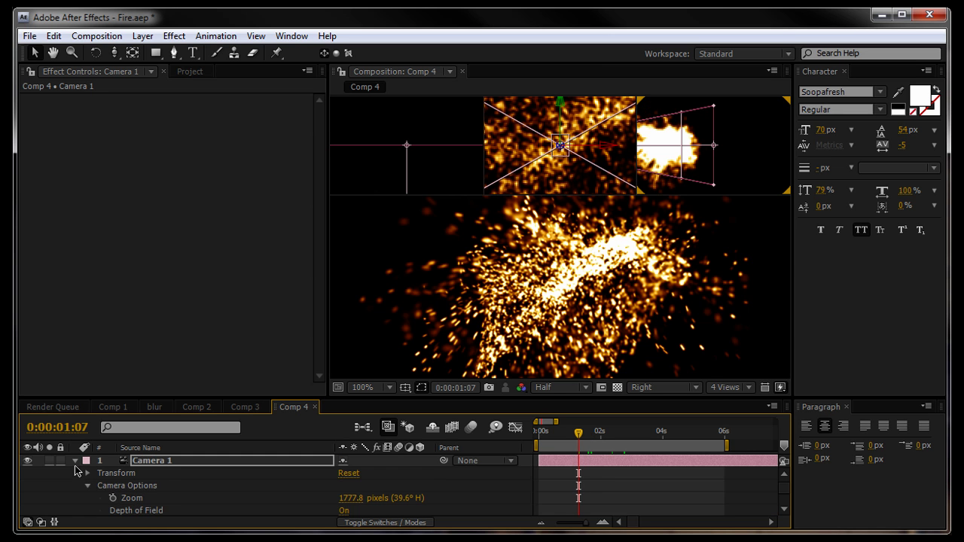
click(75, 462)
click(132, 501)
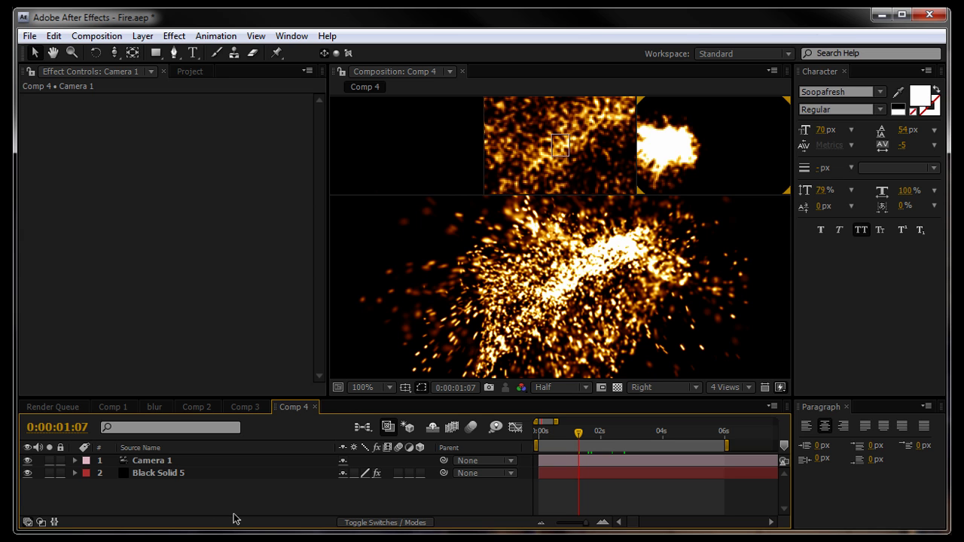
Step: Create a new Black Solid 6 and move it to the bottom of the layer stack
right_click(172, 503)
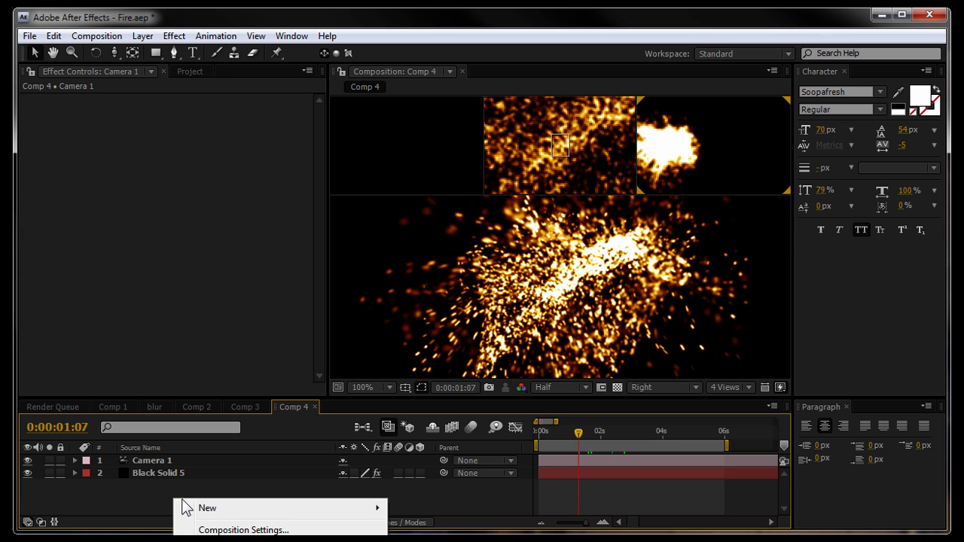
mouse_move(243, 517)
click(75, 539)
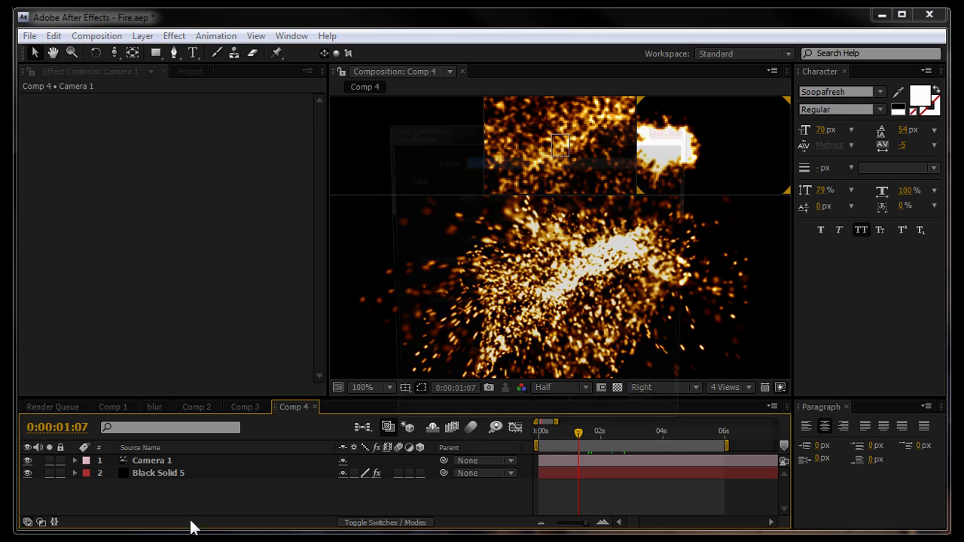
click(573, 413)
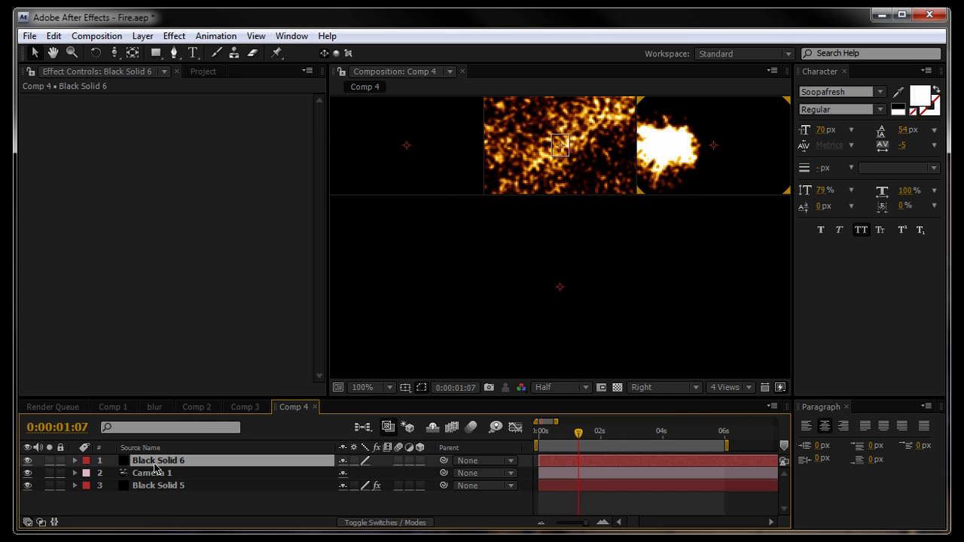
drag(157, 463, 158, 509)
Step: Apply a Ramp with a dark orange start colour, black end colour and Radial shape
click(174, 36)
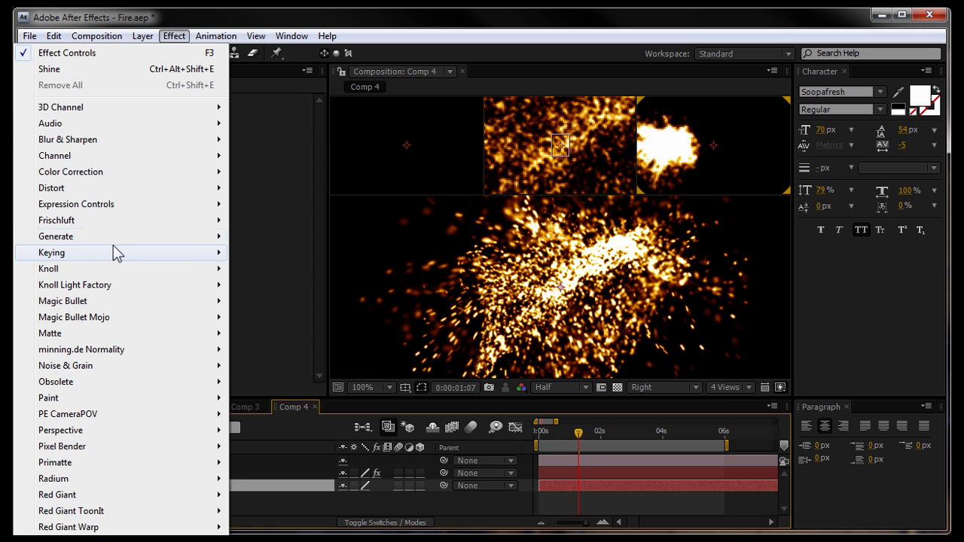
mouse_move(113, 240)
click(275, 539)
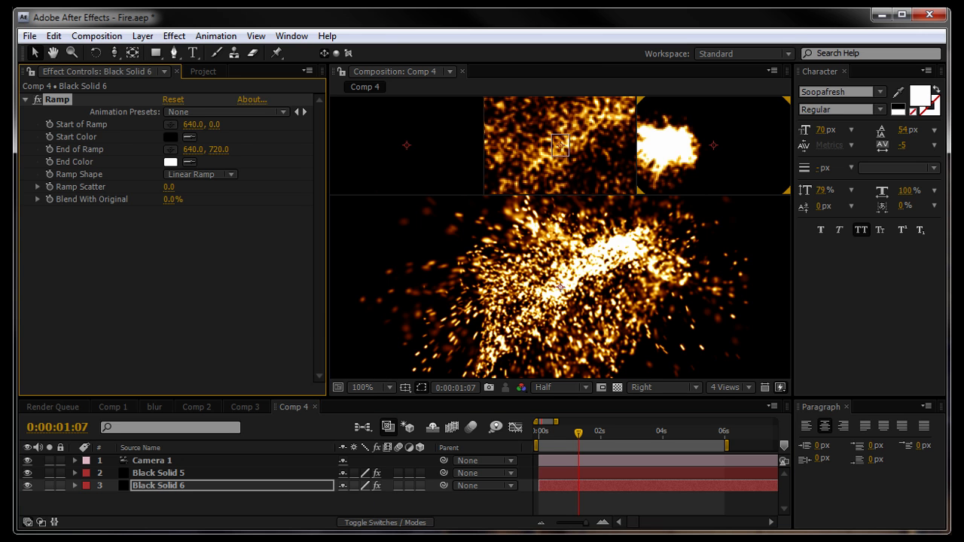
click(172, 137)
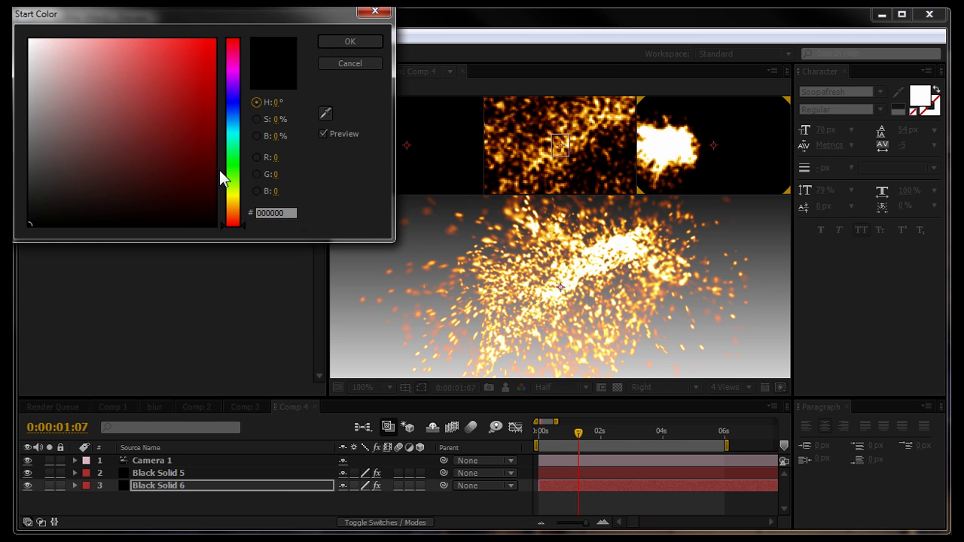
click(235, 216)
click(210, 170)
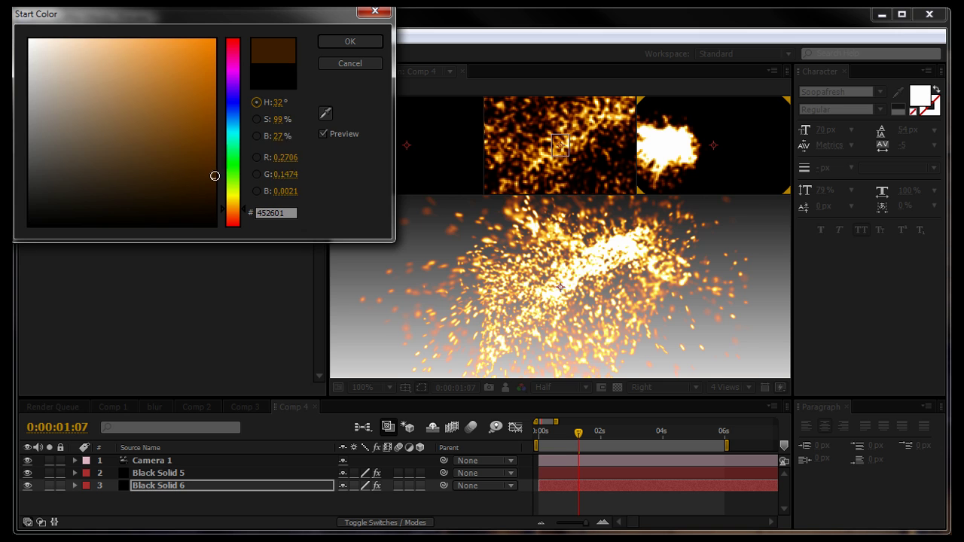
click(338, 44)
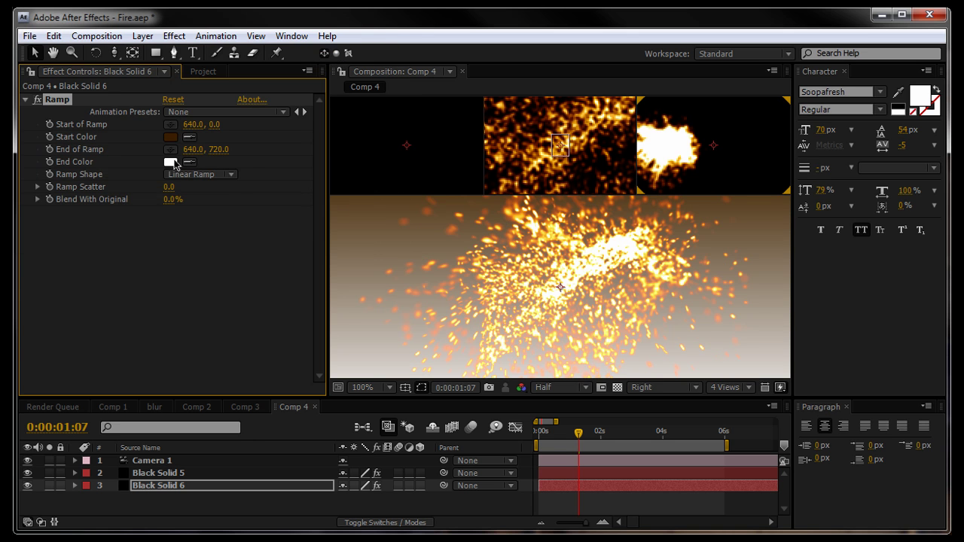
click(170, 162)
click(92, 225)
click(338, 42)
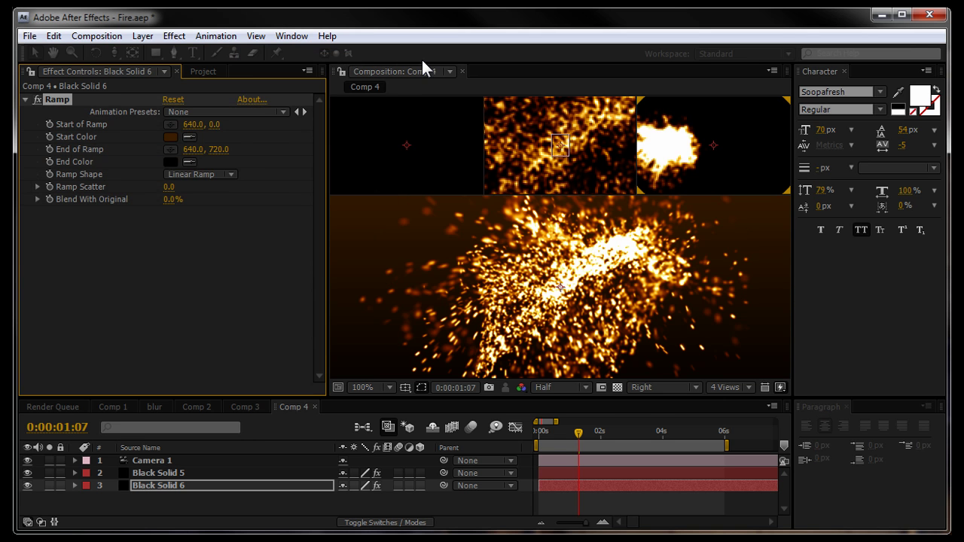
click(188, 176)
click(205, 195)
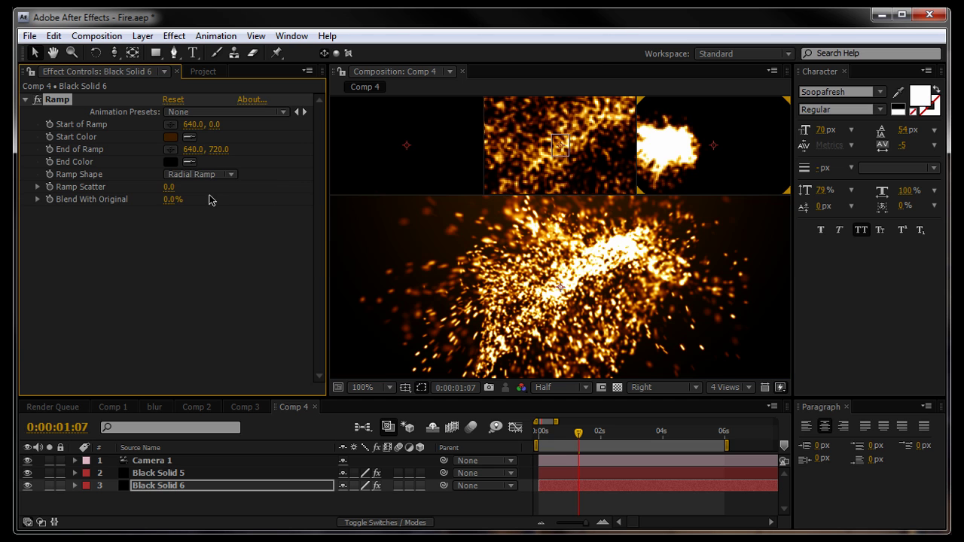
click(547, 279)
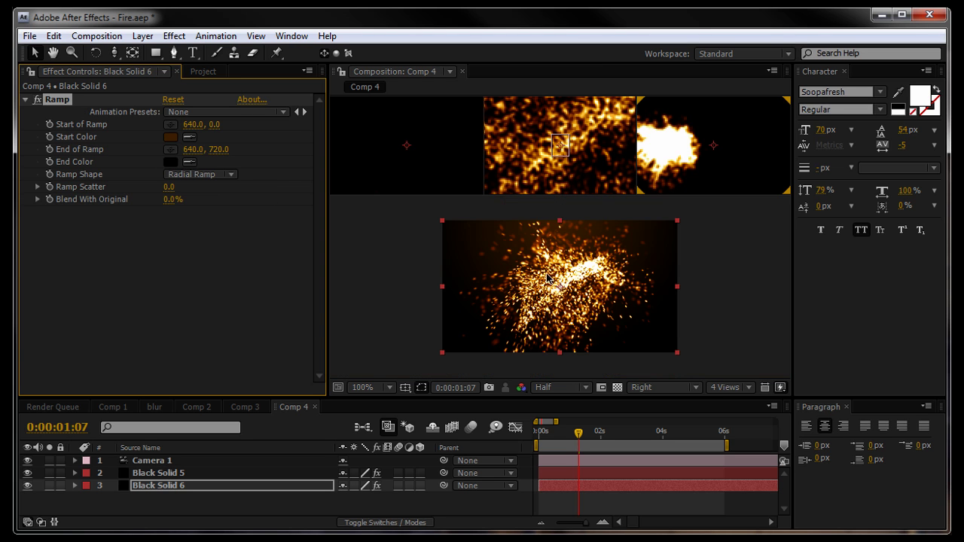
Step: Centre the ramp start point in the frame and drag the end point past the bottom-left corner
click(158, 488)
click(64, 101)
click(704, 281)
click(555, 256)
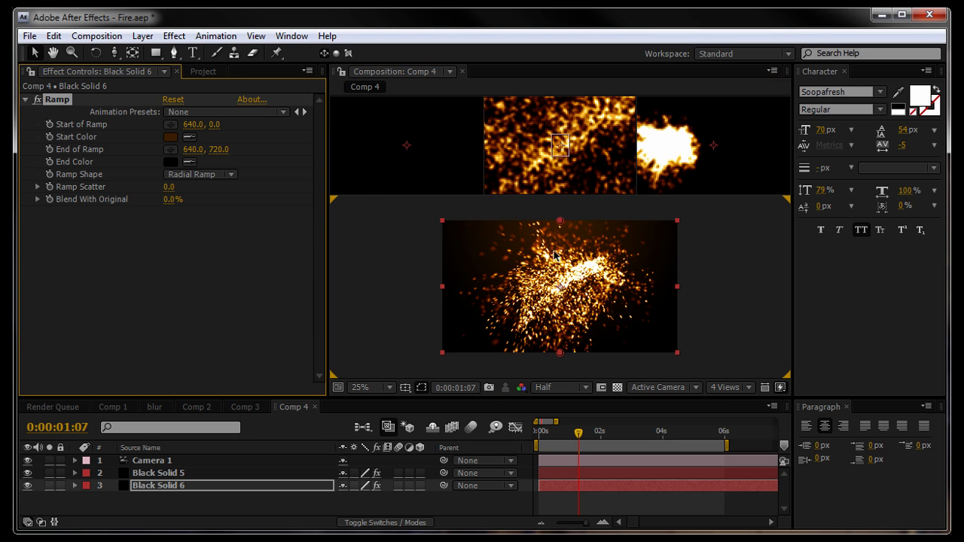
drag(560, 221, 561, 286)
drag(558, 361, 439, 354)
drag(559, 286, 560, 294)
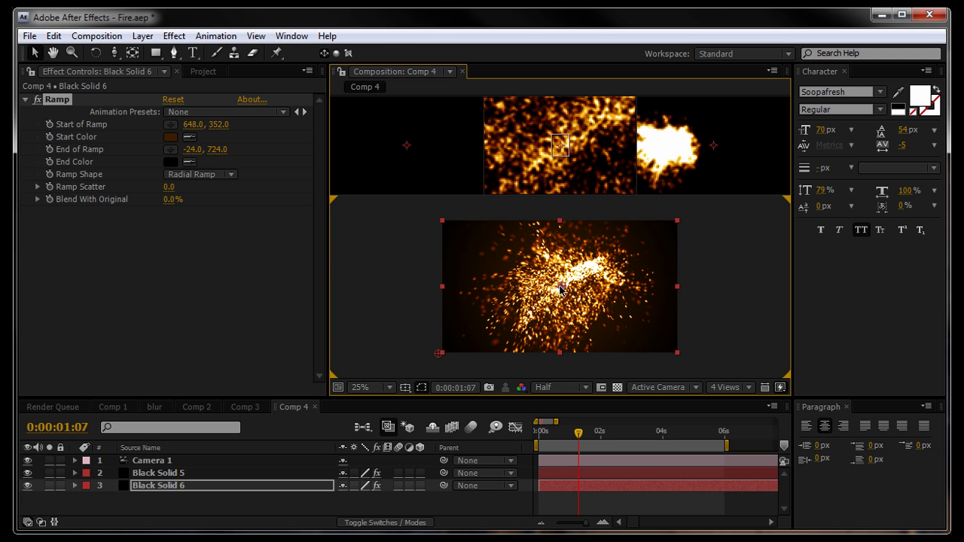
Step: Verify the ramp start colour is unchanged and return to the first frame
click(171, 137)
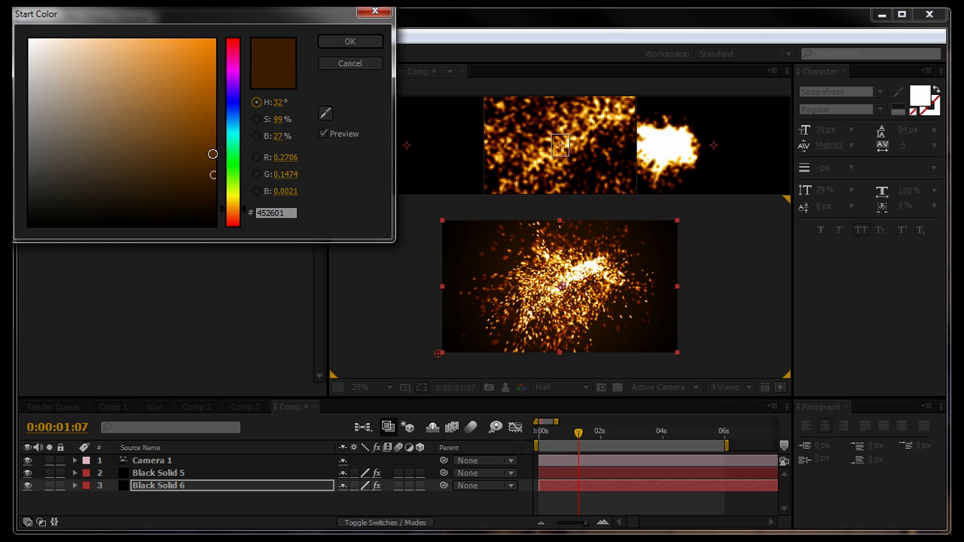
click(351, 42)
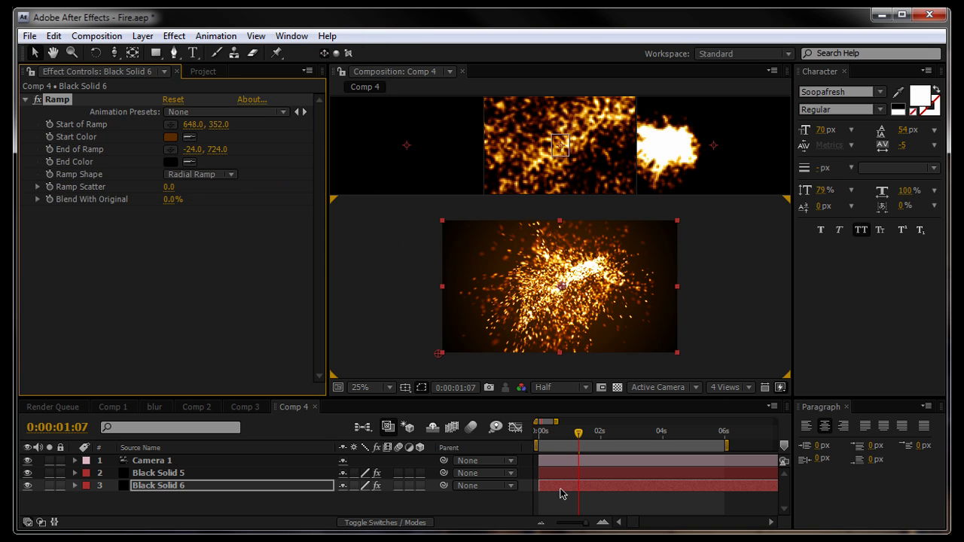
scroll(611, 294, up, 2)
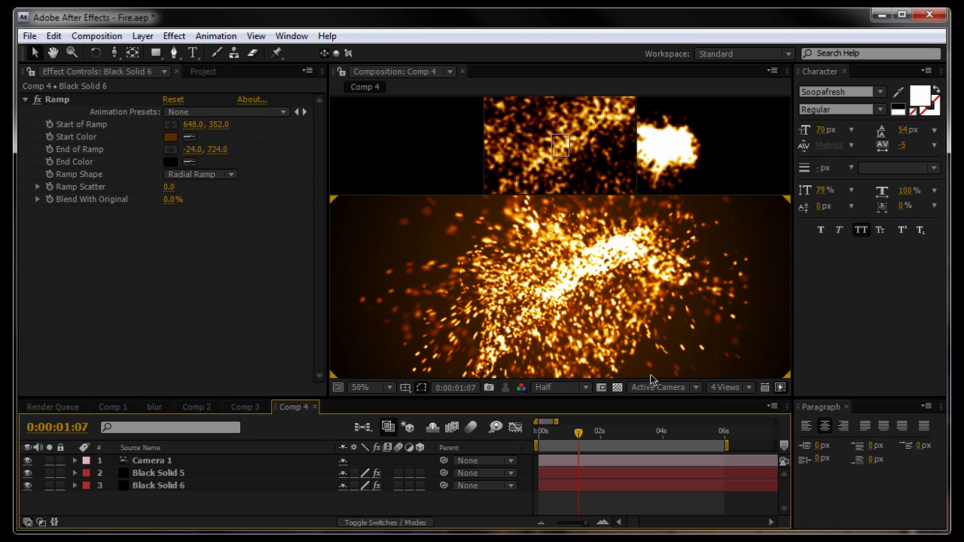
click(539, 434)
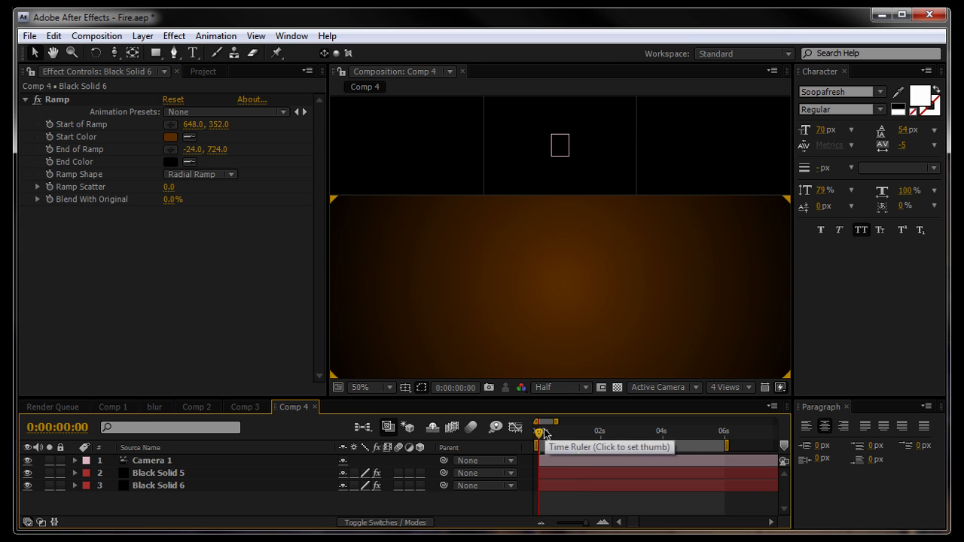
Step: Save the project and run a RAM Preview of Comp 4's embers over the orange background
key(ctrl+s)
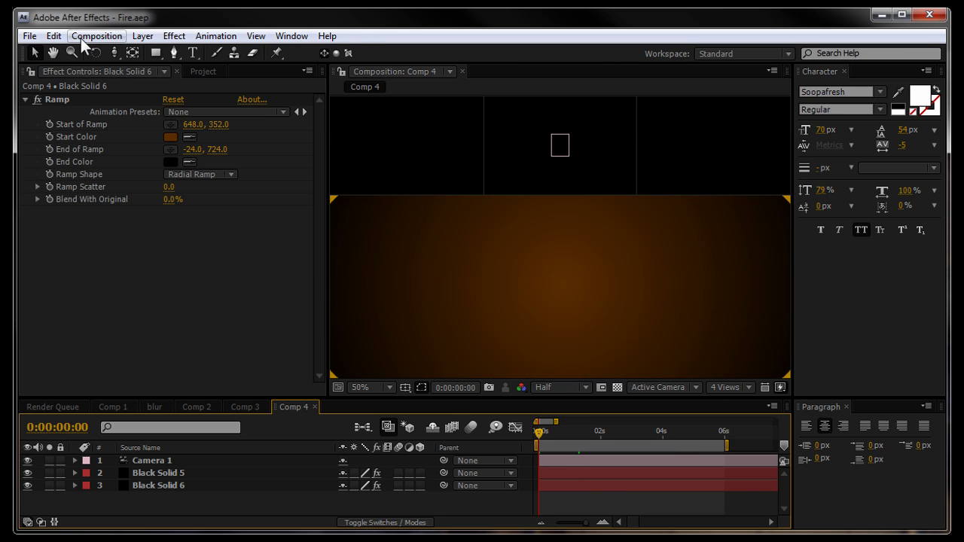
click(83, 37)
mouse_move(109, 200)
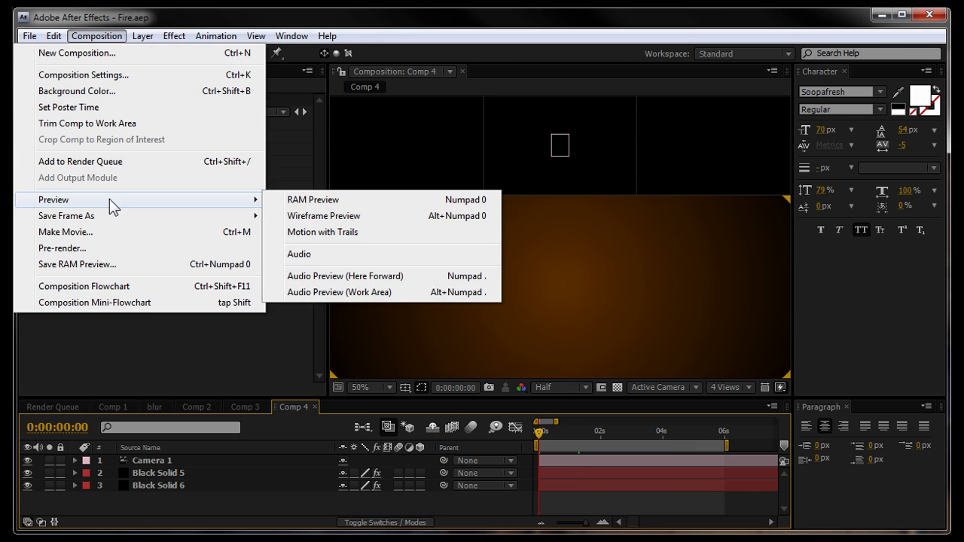
click(319, 202)
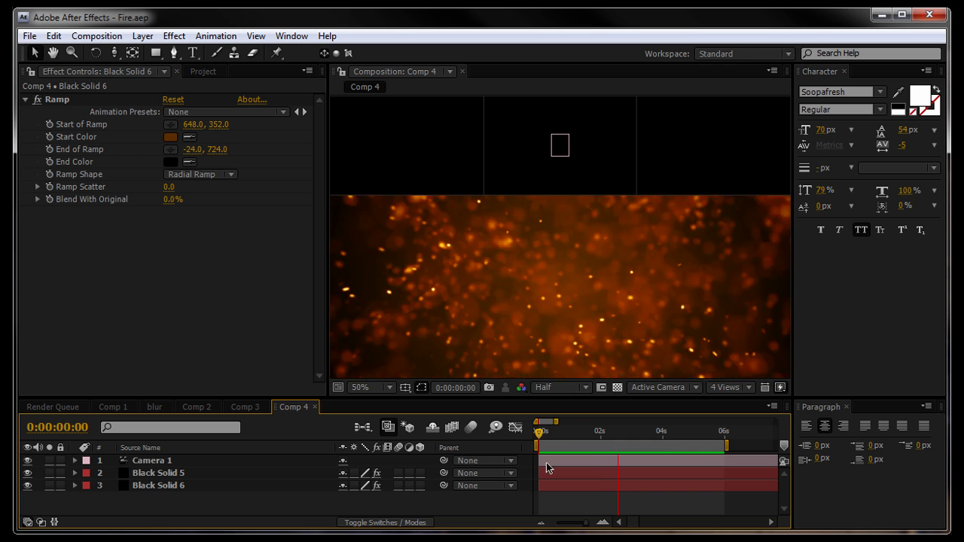
scroll(554, 267, down, 2)
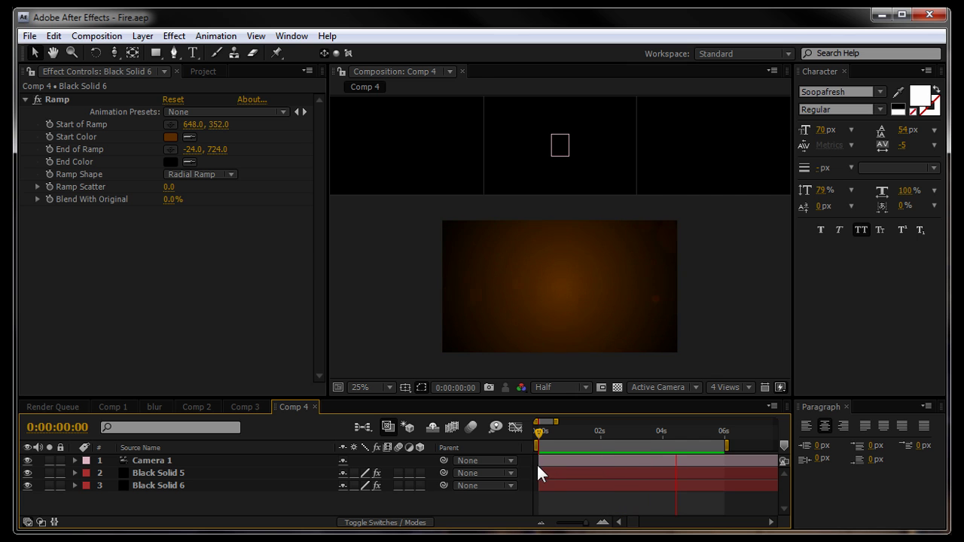
Step: Lower Camera 1's Blur Level to 300%
click(74, 460)
scroll(178, 477, down, 2)
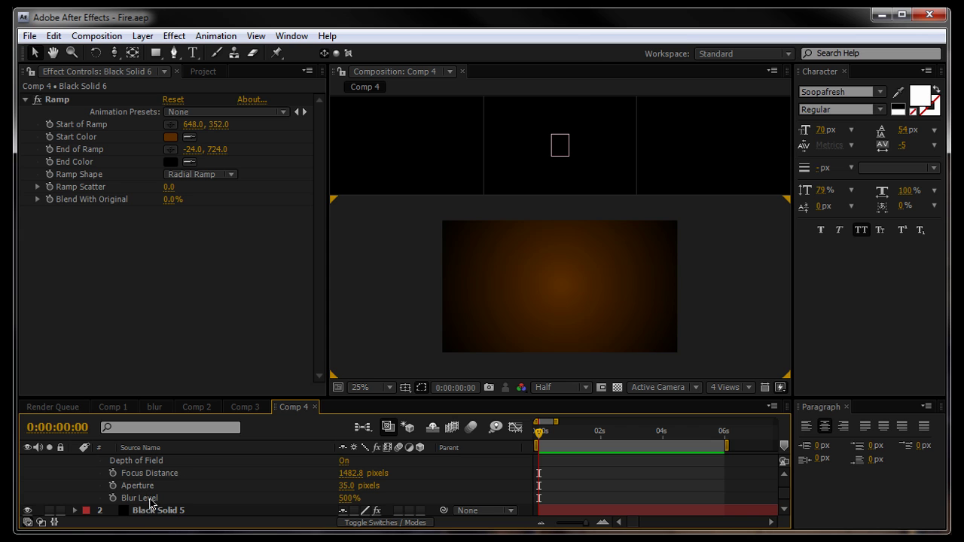
click(341, 501)
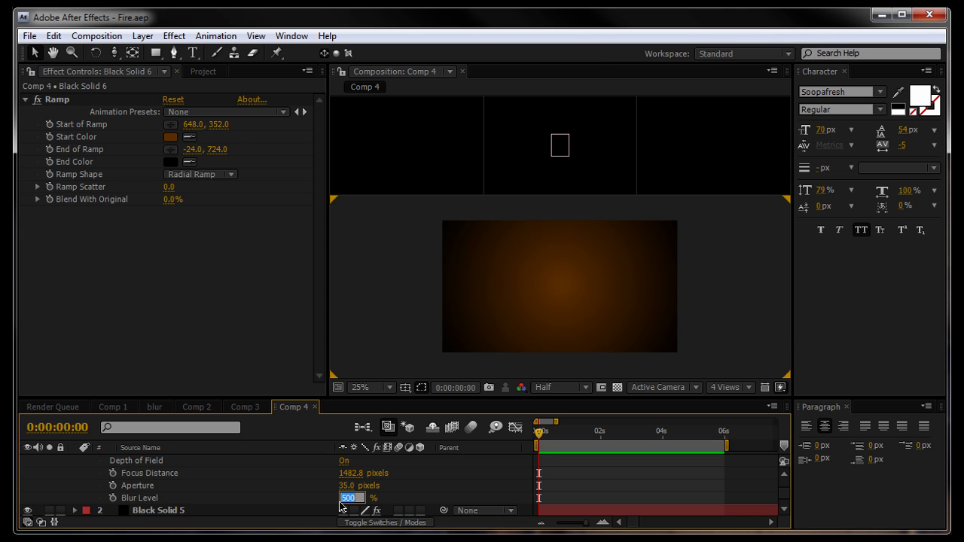
text(300)
key(Return)
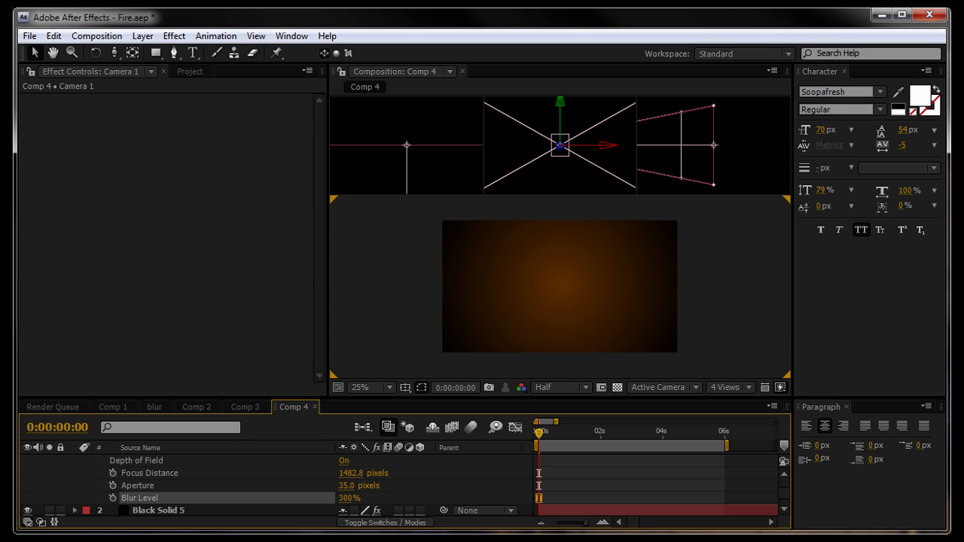
Step: Scrub through the animation to 0:00:01:08 and start a RAM preview
click(705, 433)
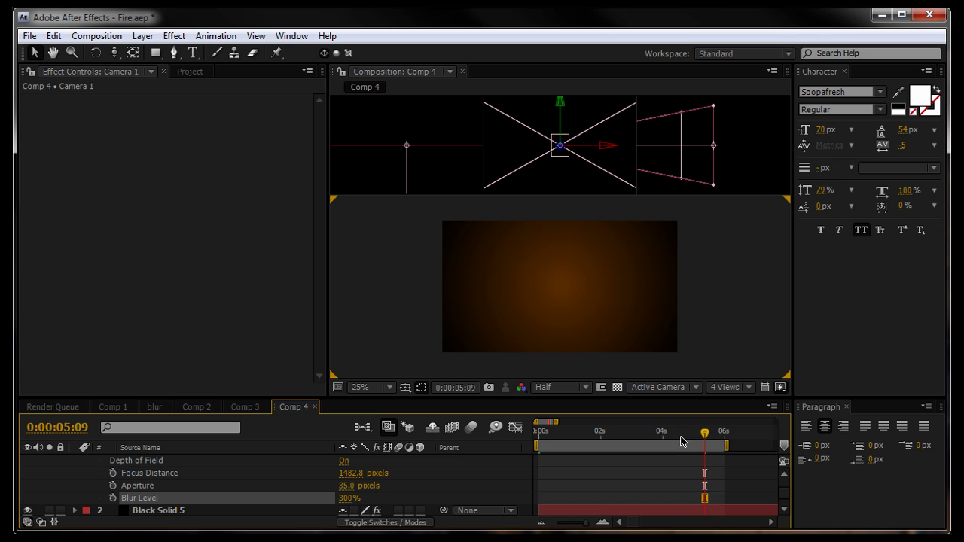
click(675, 436)
drag(673, 433, 600, 433)
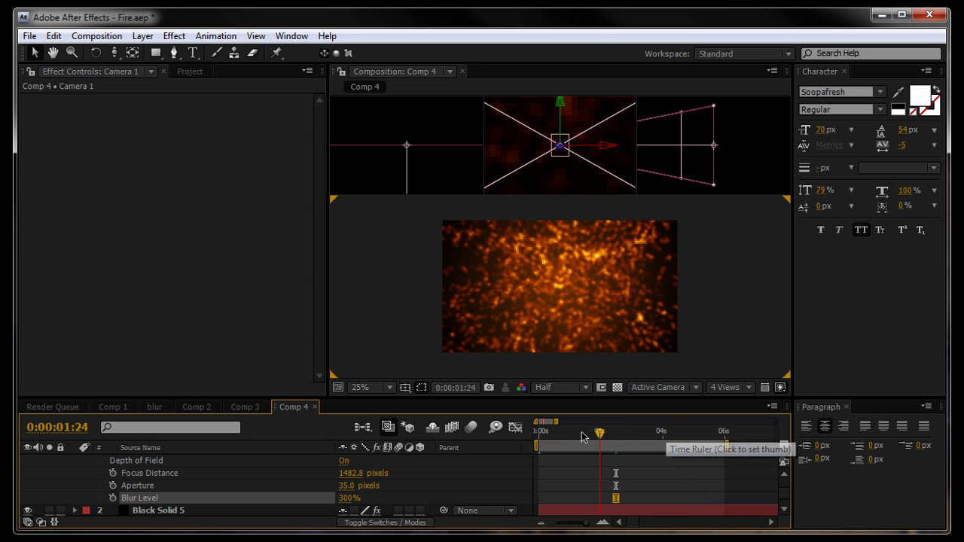
click(580, 434)
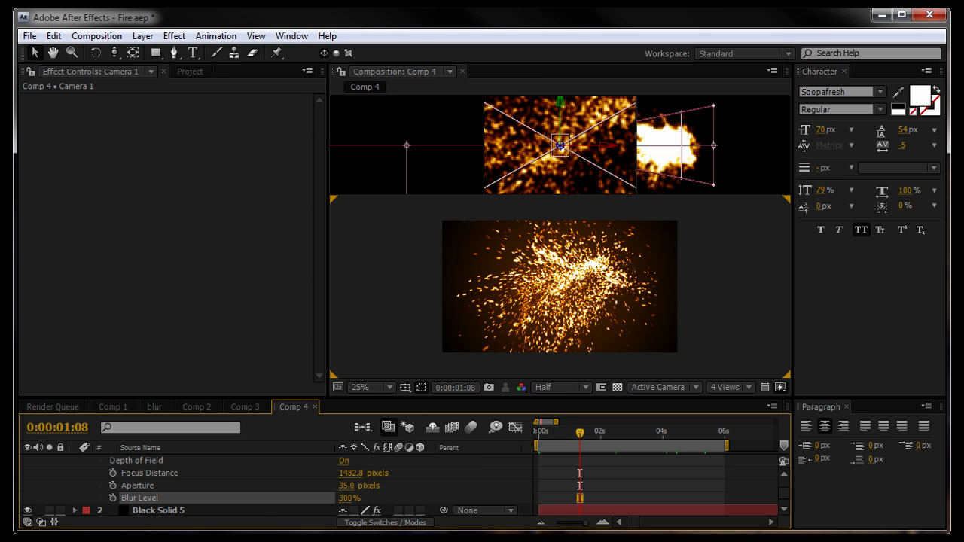
click(158, 510)
key(KP_0)
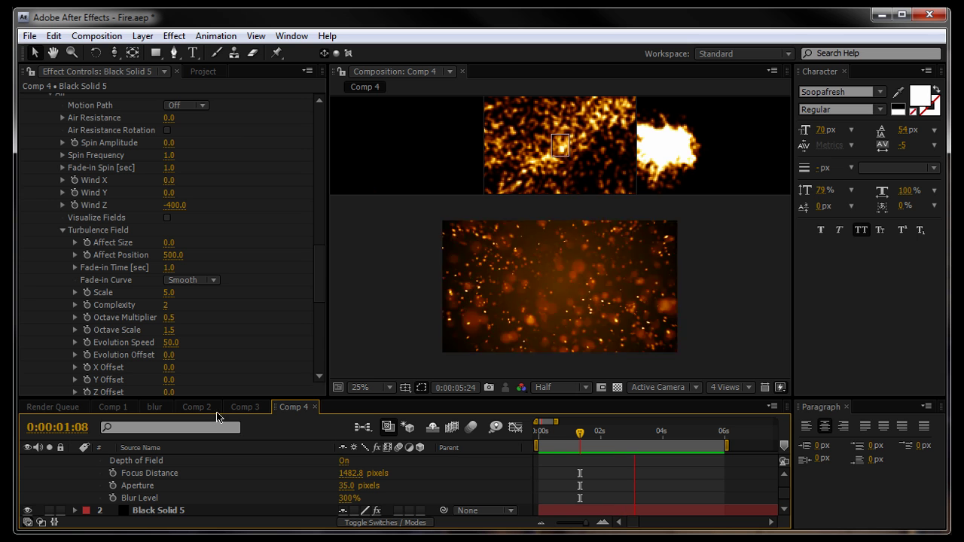
Step: Stop the preview and apply a Glow effect to Black Solid 5, viewing at 50%
click(176, 516)
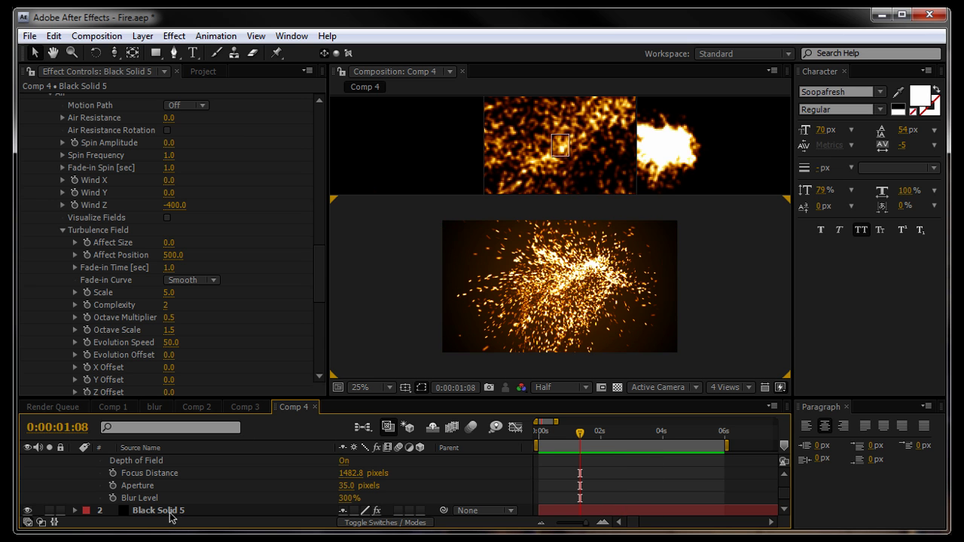
click(171, 512)
scroll(133, 137, up, 15)
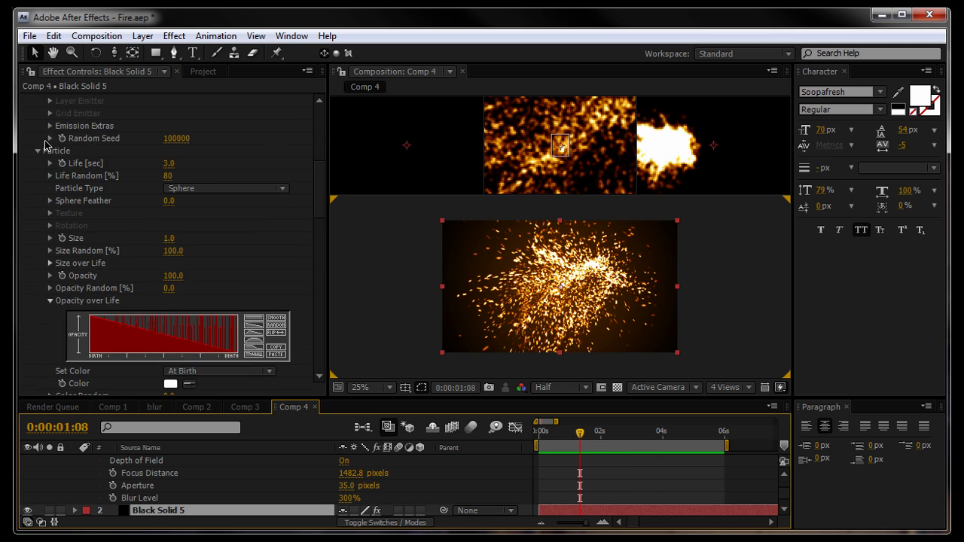
scroll(45, 145, up, 10)
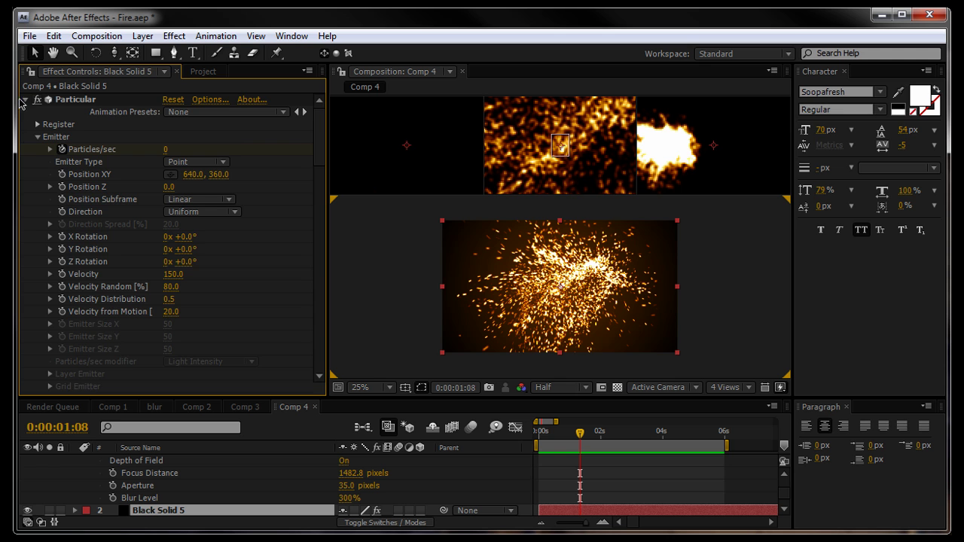
click(26, 100)
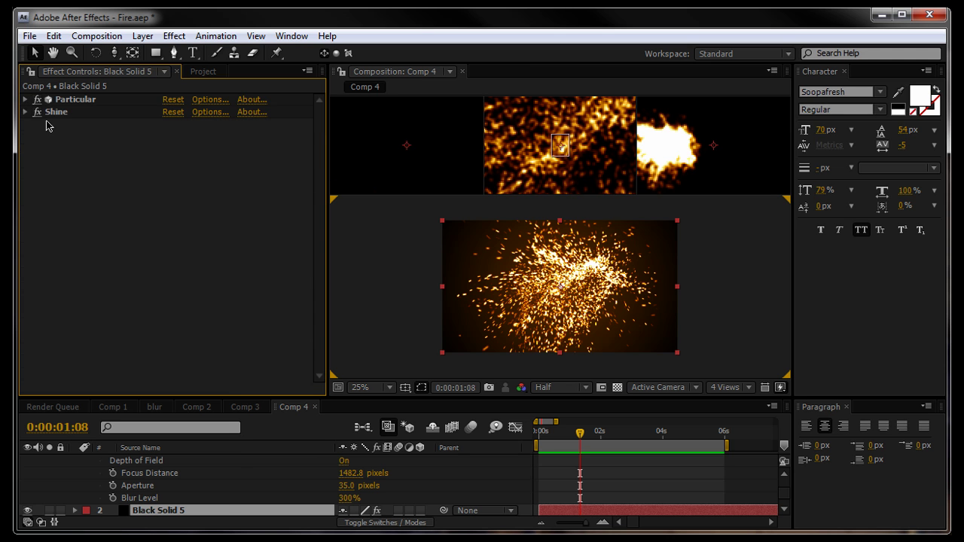
click(174, 35)
mouse_move(113, 532)
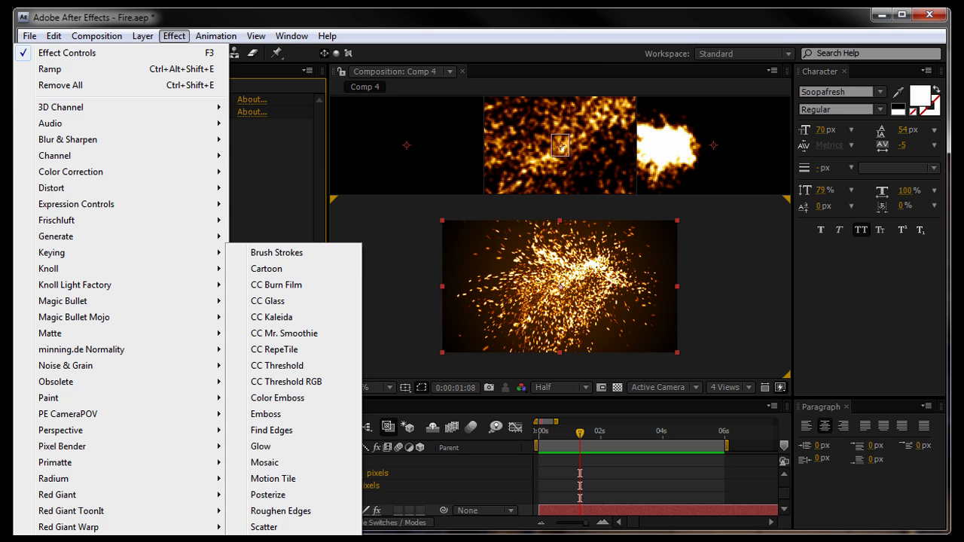
click(267, 447)
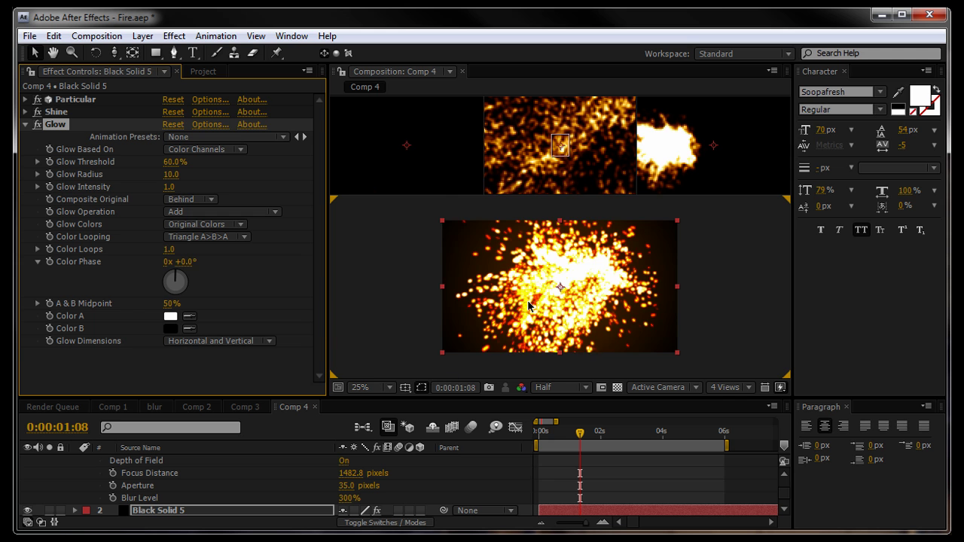
key(period)
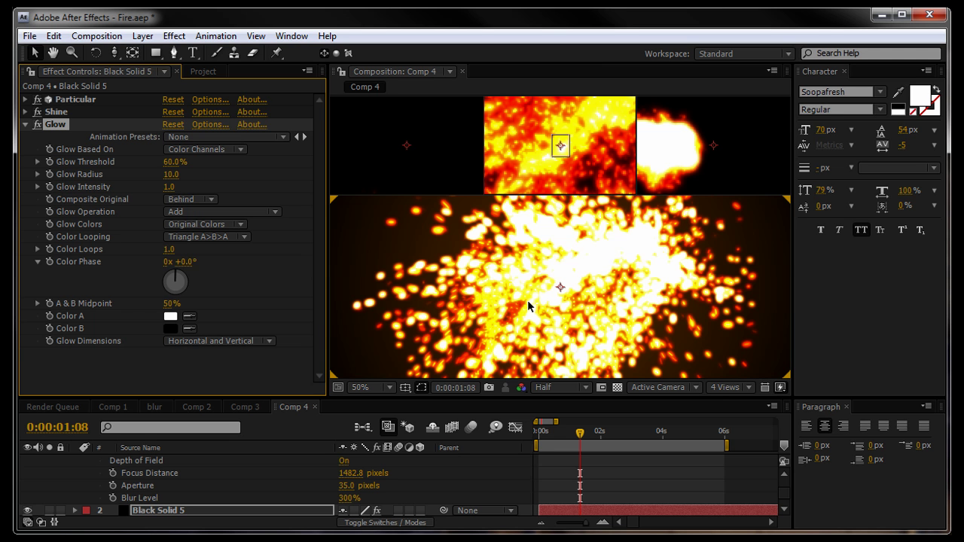
Step: Set Glow Radius to 15 and Glow Intensity to 0.1
click(168, 187)
text(0.5)
key(Return)
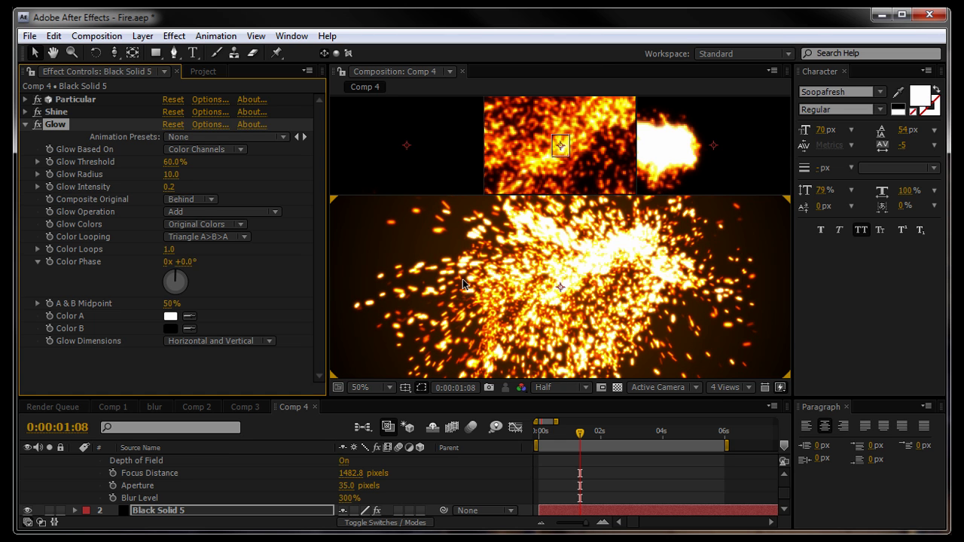
click(581, 435)
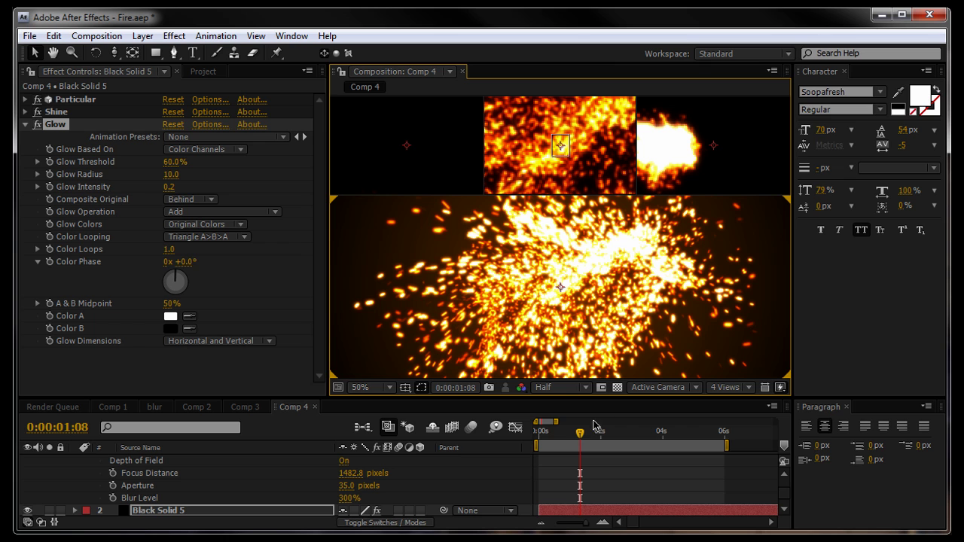
click(173, 173)
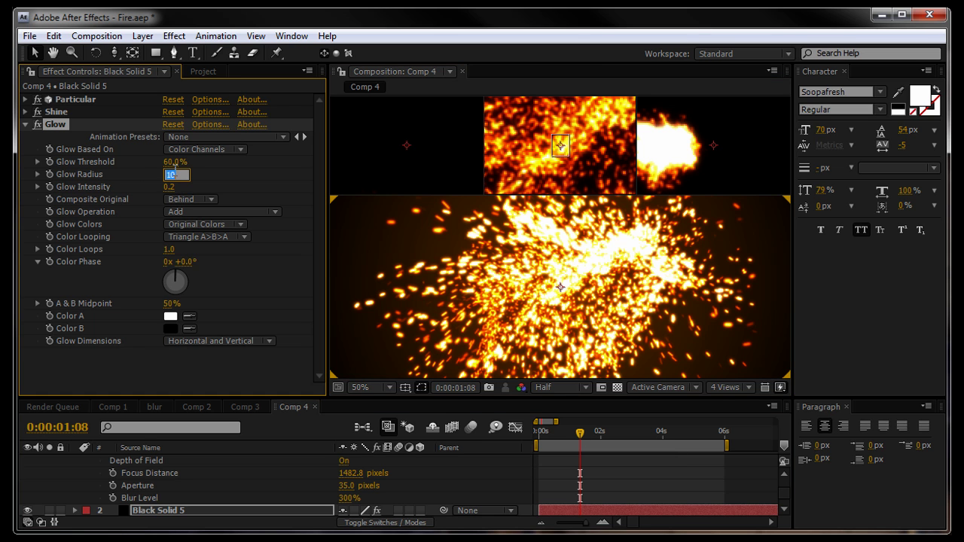
text(15)
key(Return)
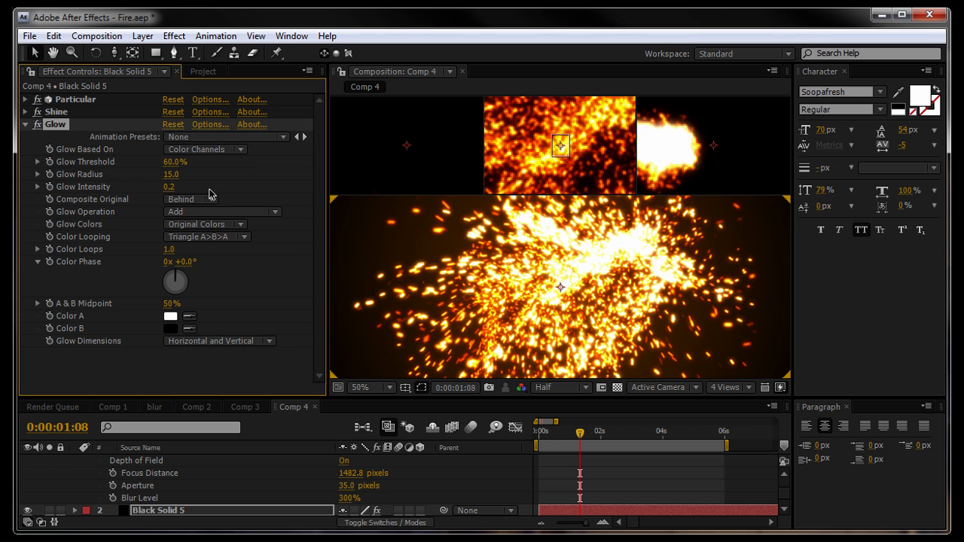
click(167, 187)
text(0.1)
key(Return)
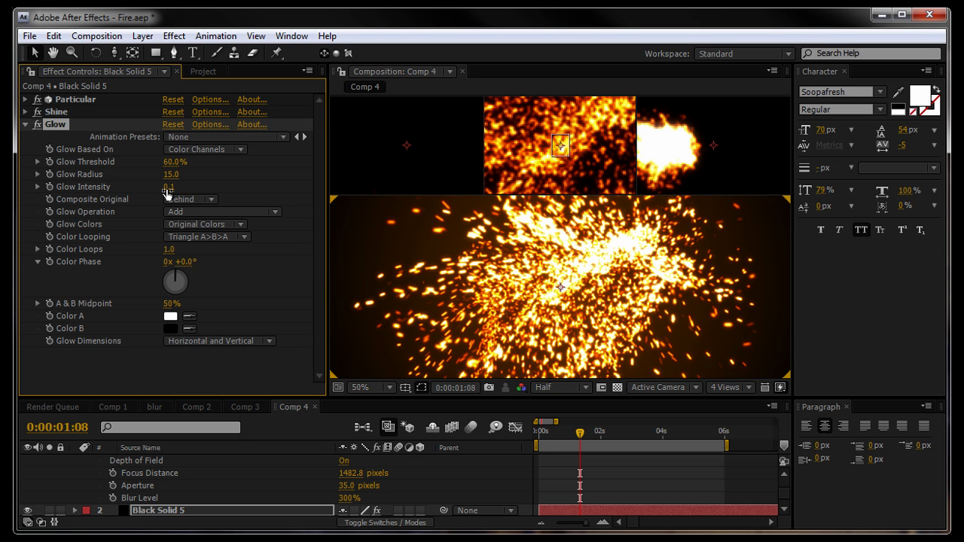
Step: Switch Glow Colors to A & B Colors with Color B a bright orange (FBA208)
click(202, 226)
click(187, 244)
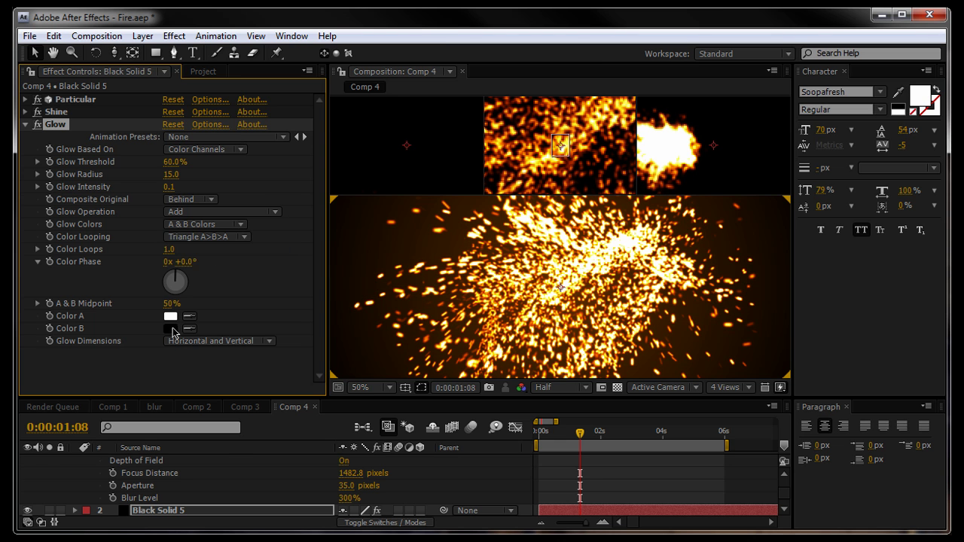
click(172, 330)
click(233, 210)
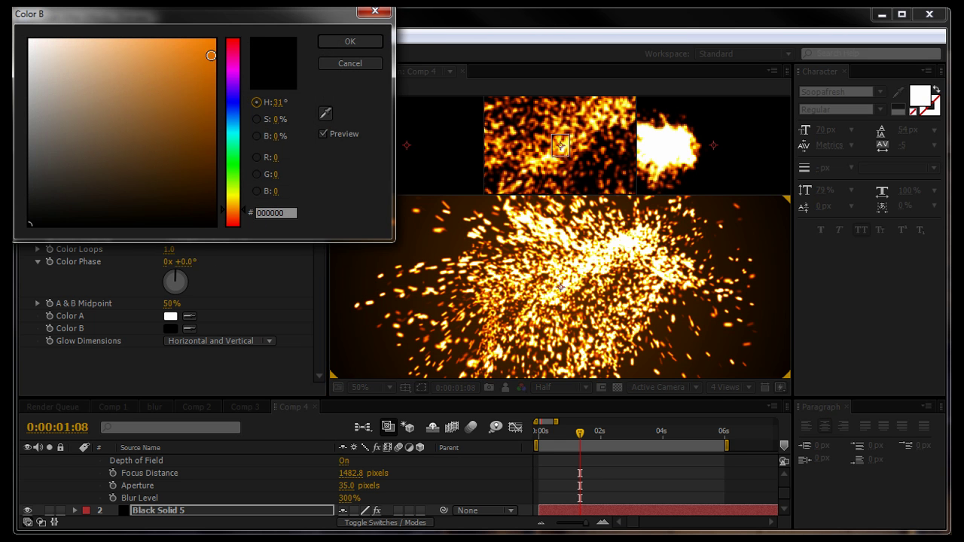
click(234, 209)
click(210, 41)
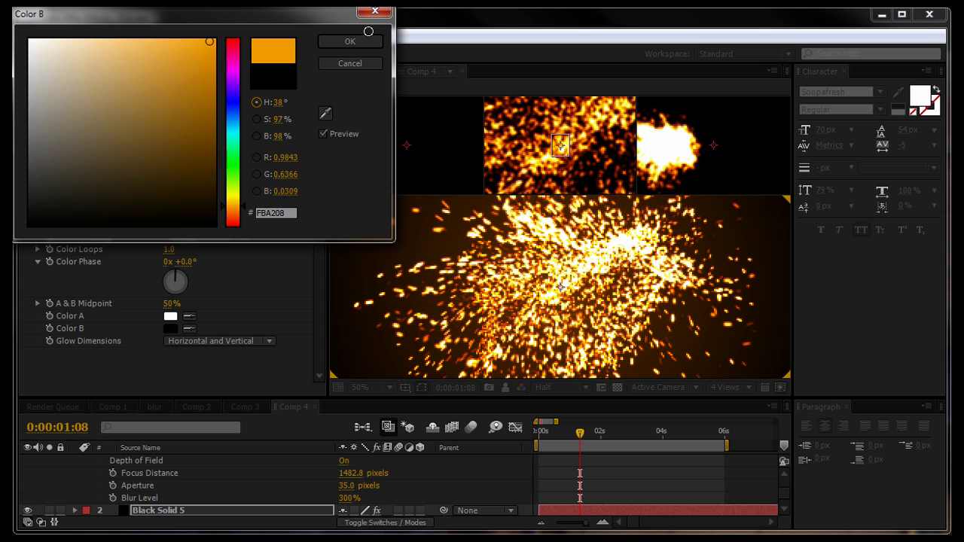
click(367, 46)
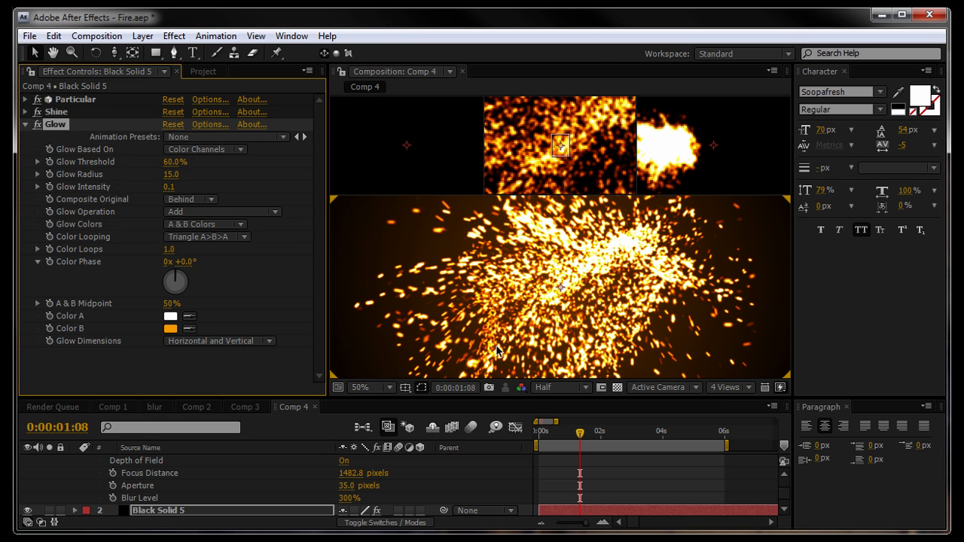
click(169, 190)
key(Return)
Step: Delete the Glow effect from Black Solid 5
click(56, 133)
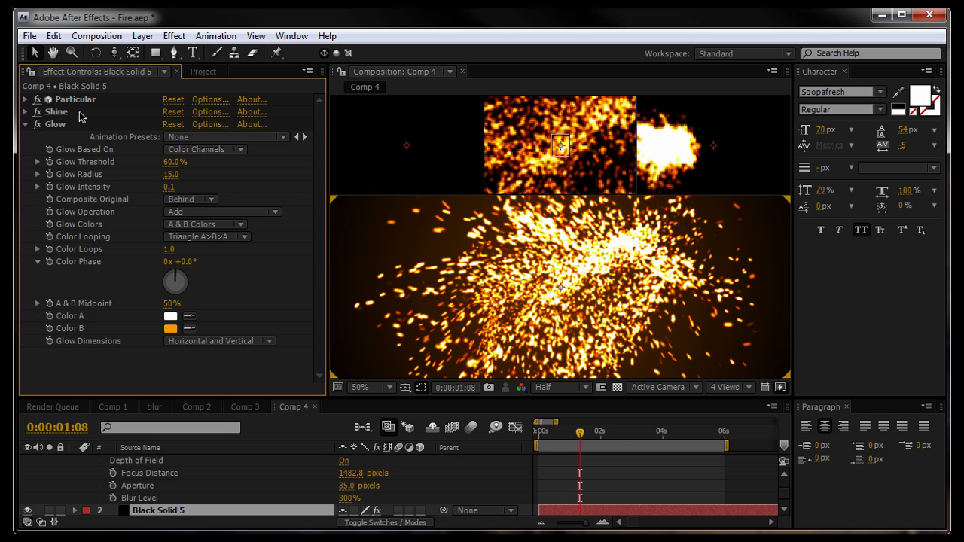
click(55, 125)
key(Delete)
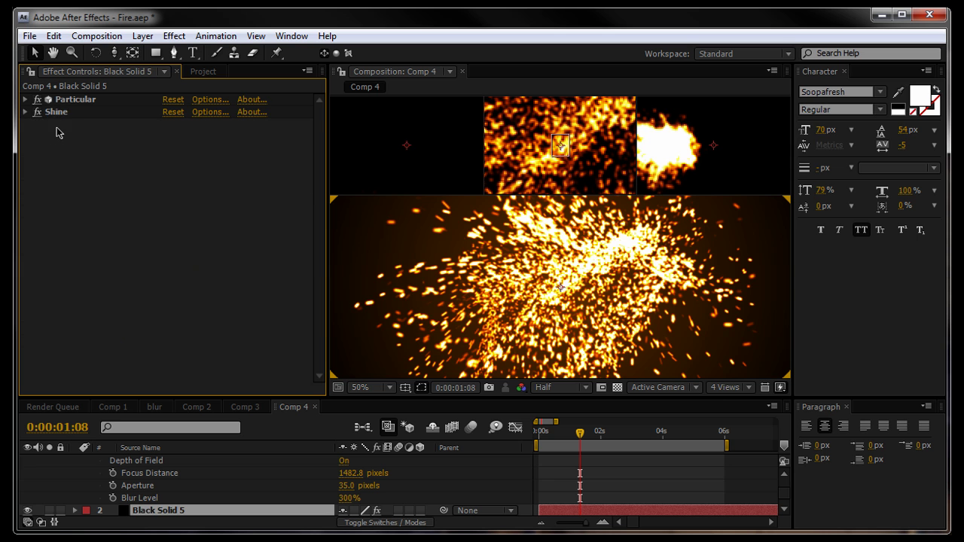
Step: Review frames at 0:00:01:19, 0:00:03:00 and 0:00:01:05 to check the burst
click(547, 432)
click(594, 432)
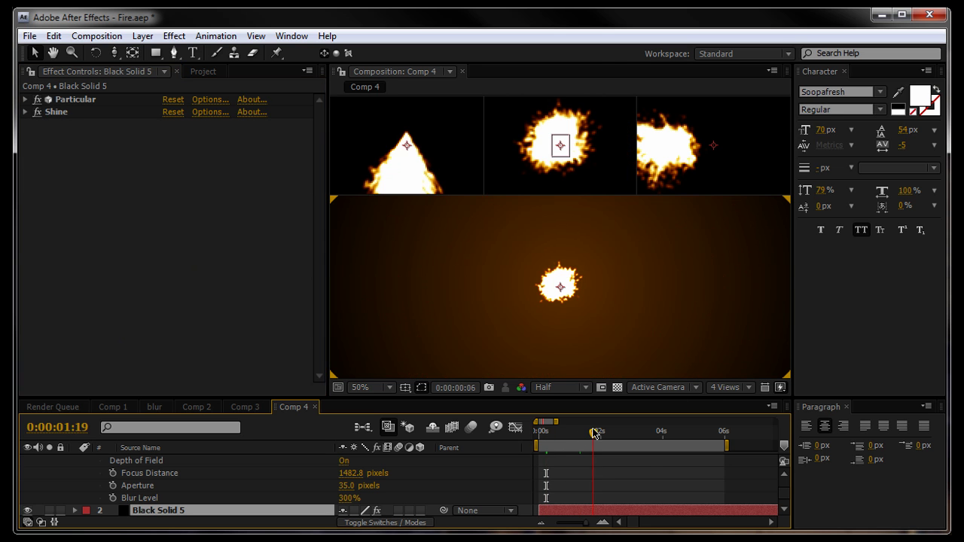
click(650, 433)
click(633, 432)
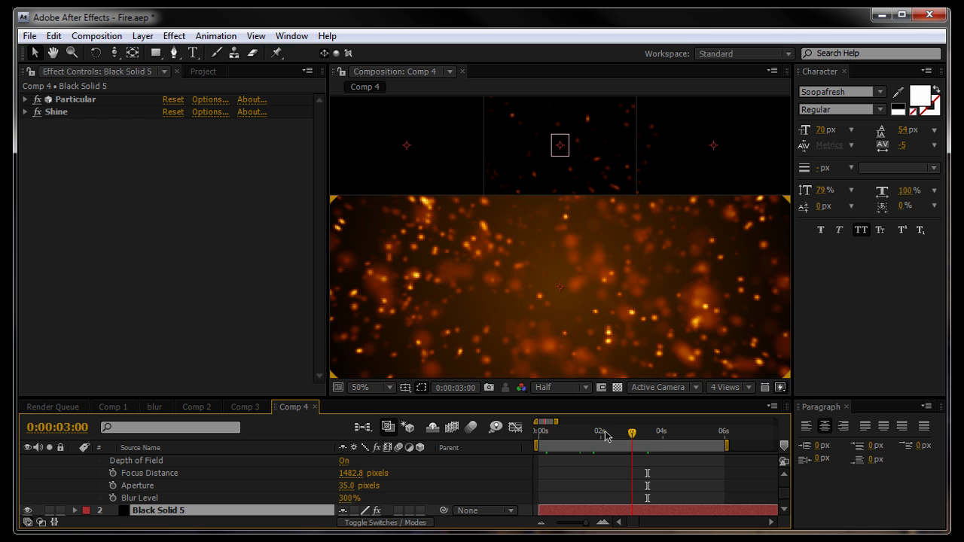
click(599, 433)
click(577, 432)
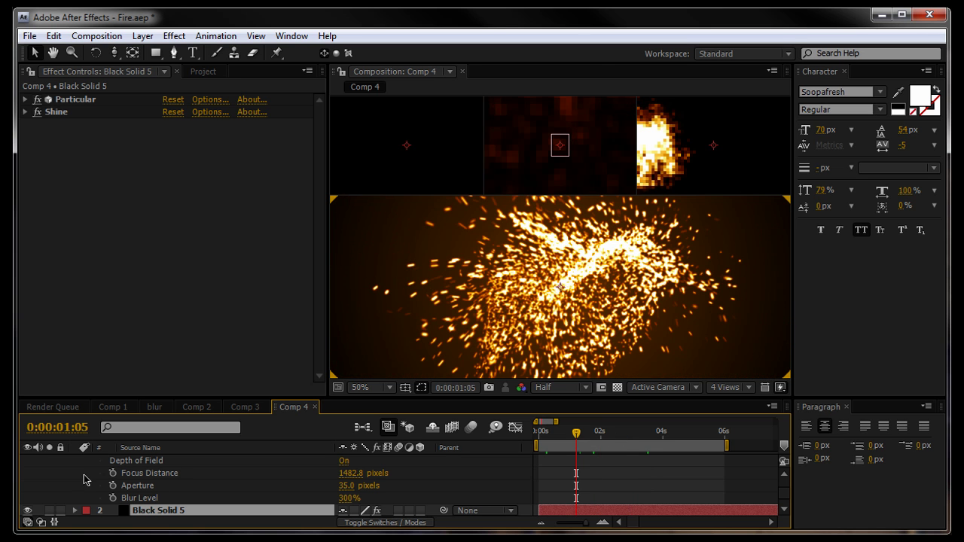